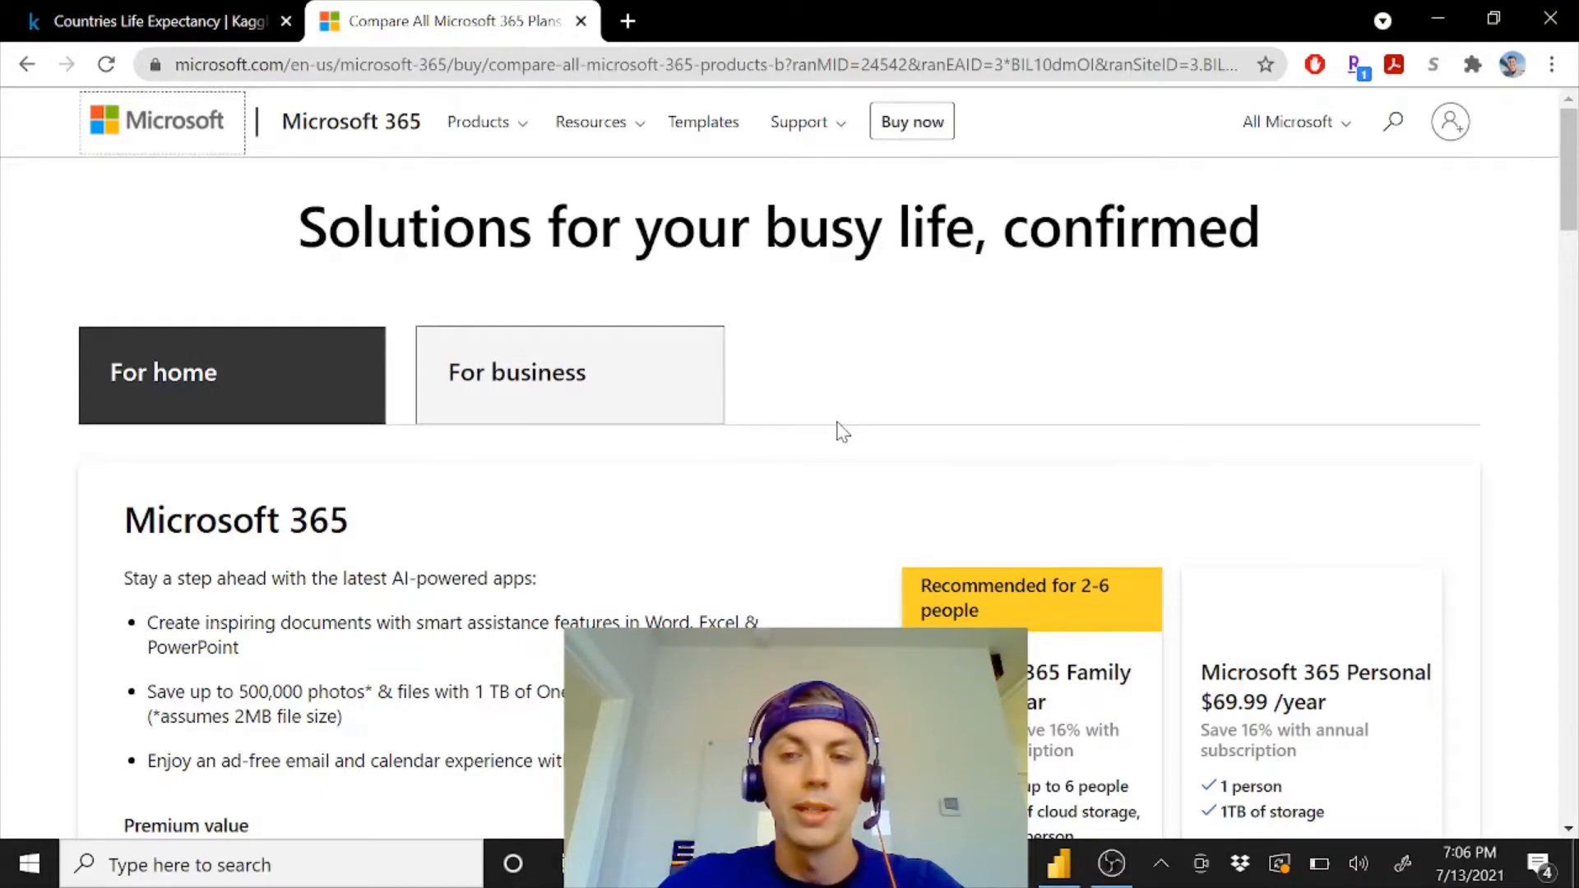
Review the Microsoft 365 and Office purchase options, and view the Countries Life Expectancy dataset page on Kaggle
scroll(840, 429, down, 20)
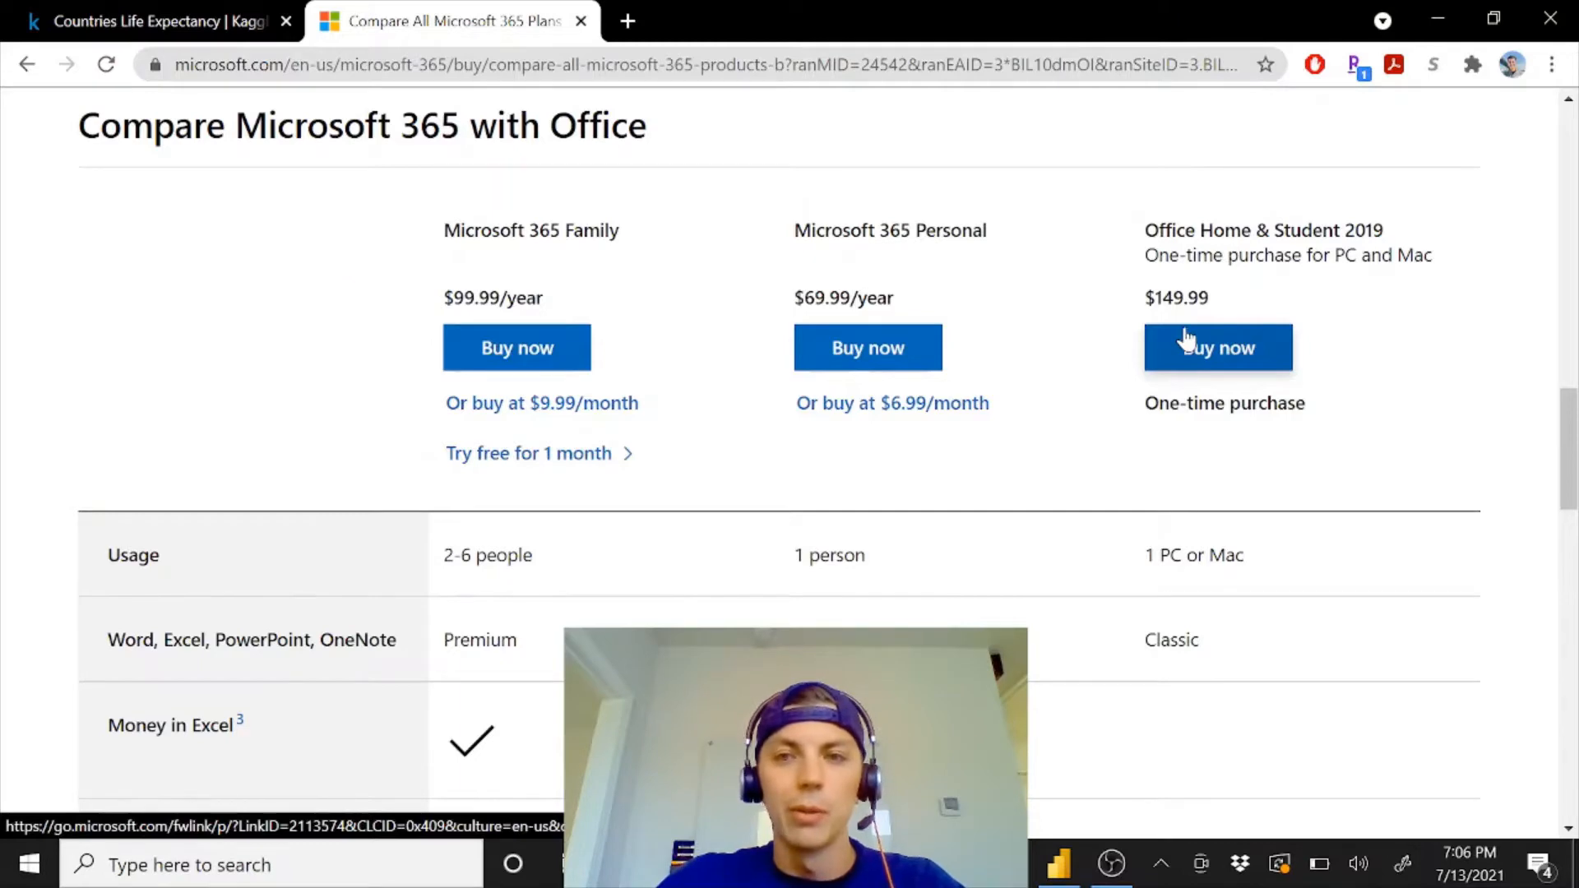
click(191, 15)
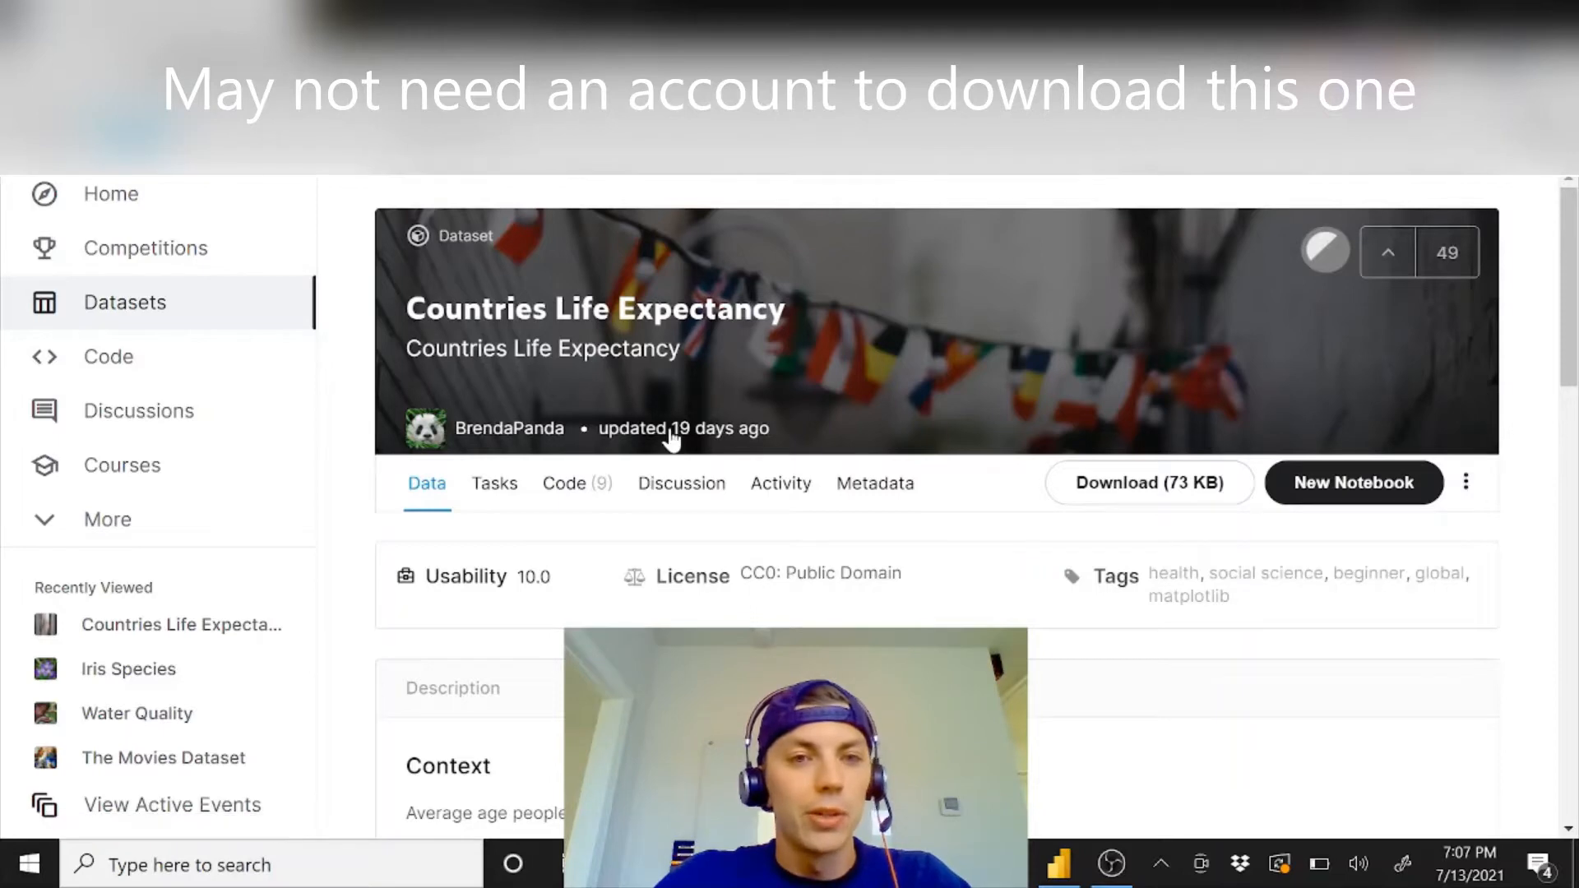
mouse_move(673, 440)
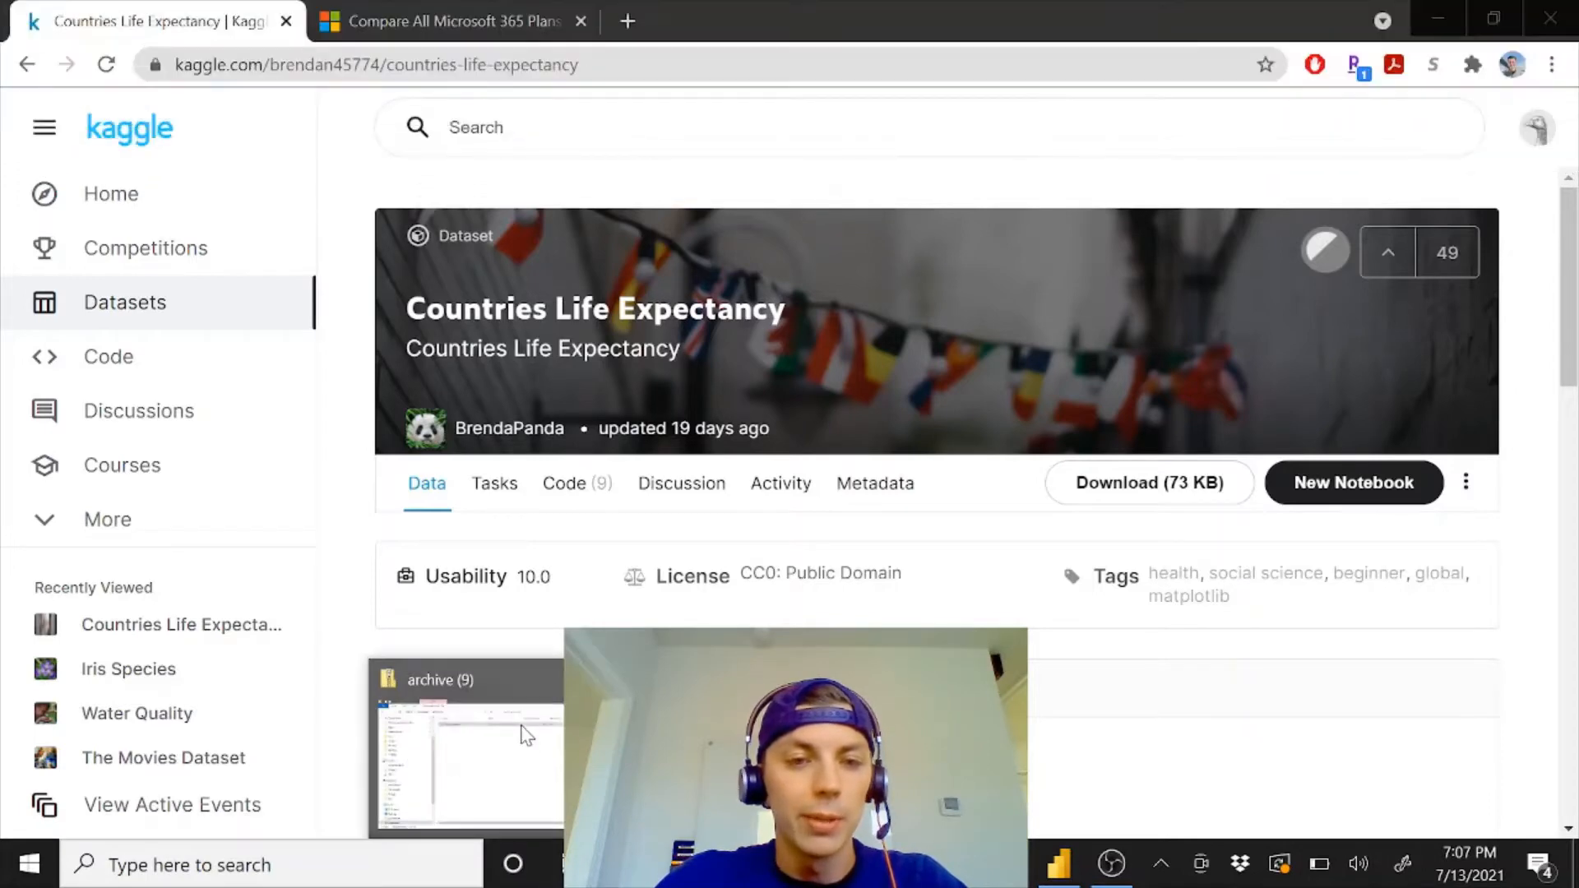
Switch to the archive (9) folder, open the Life expectancy file in Excel, and auto-fit the widths of columns A to C
click(518, 736)
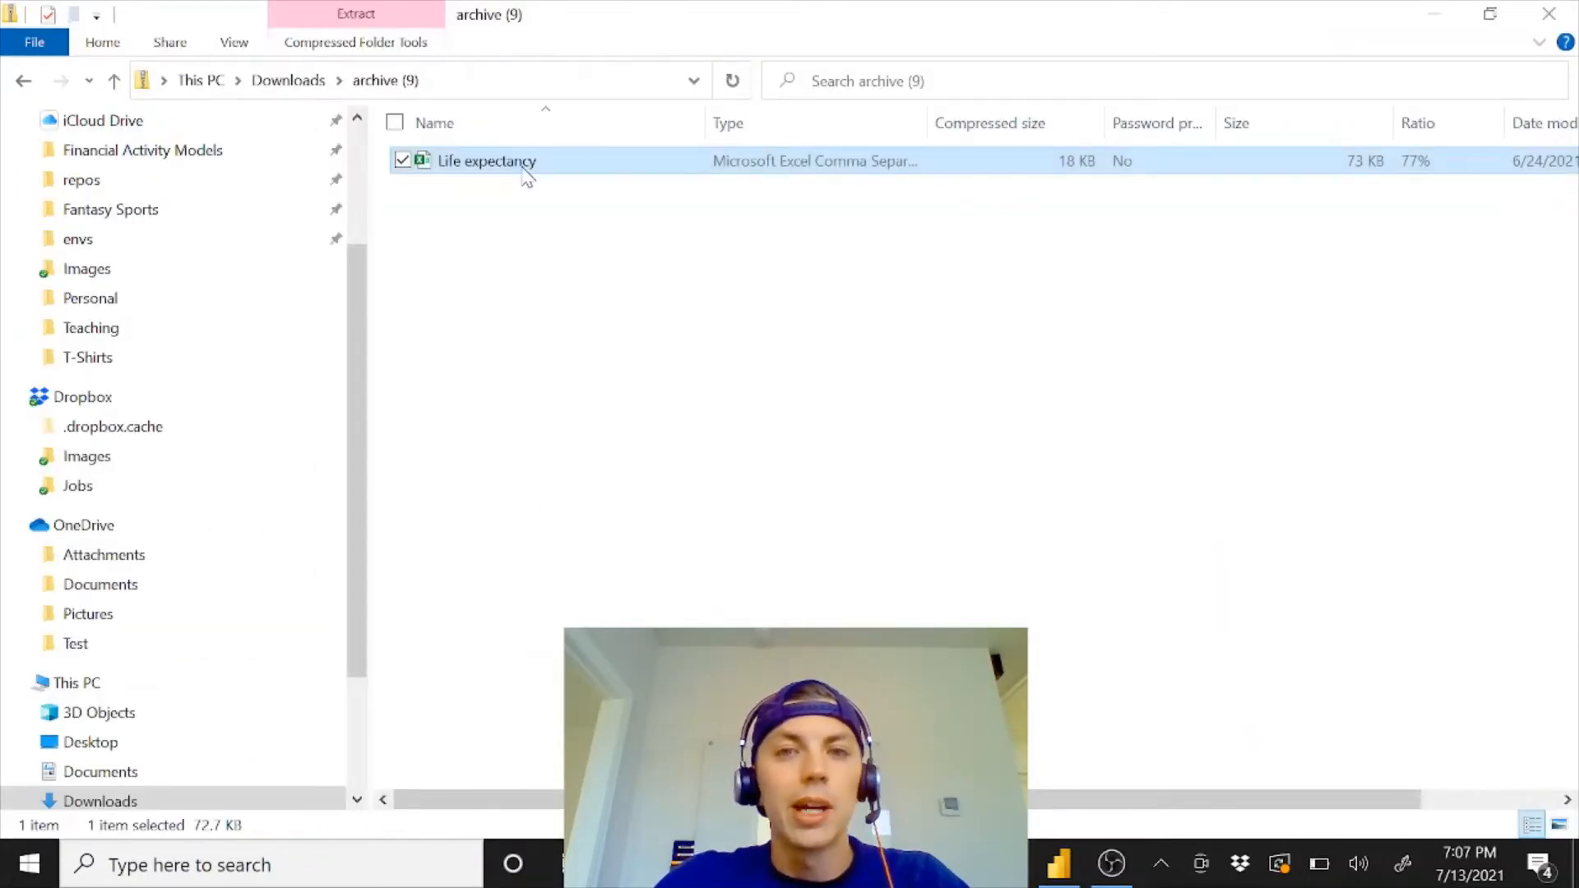
double_click(523, 164)
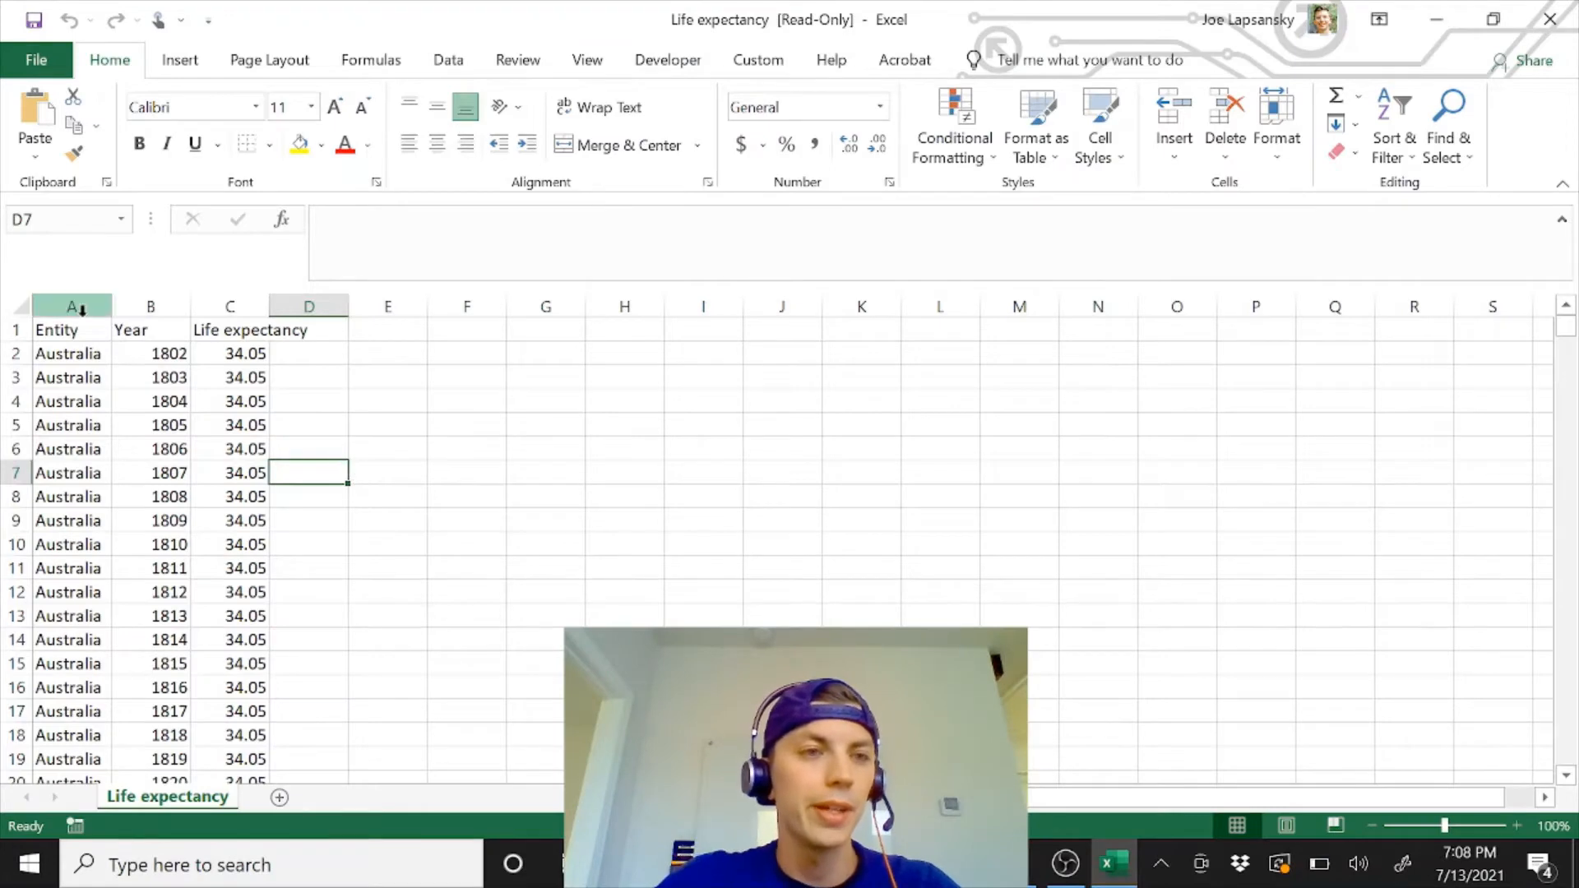
drag(74, 310, 247, 310)
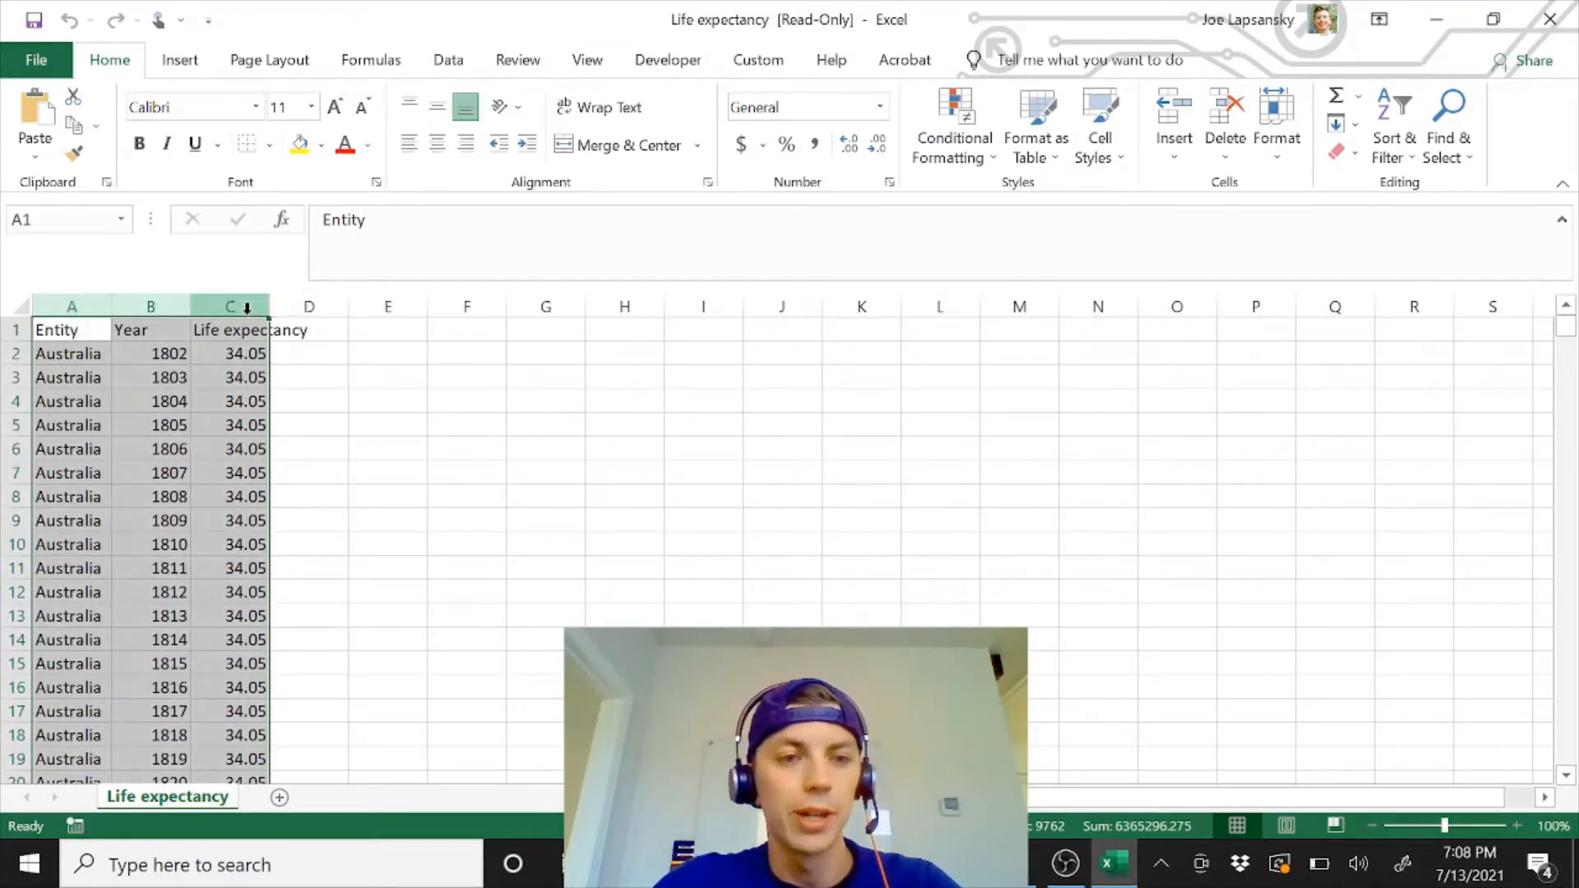
double_click(270, 306)
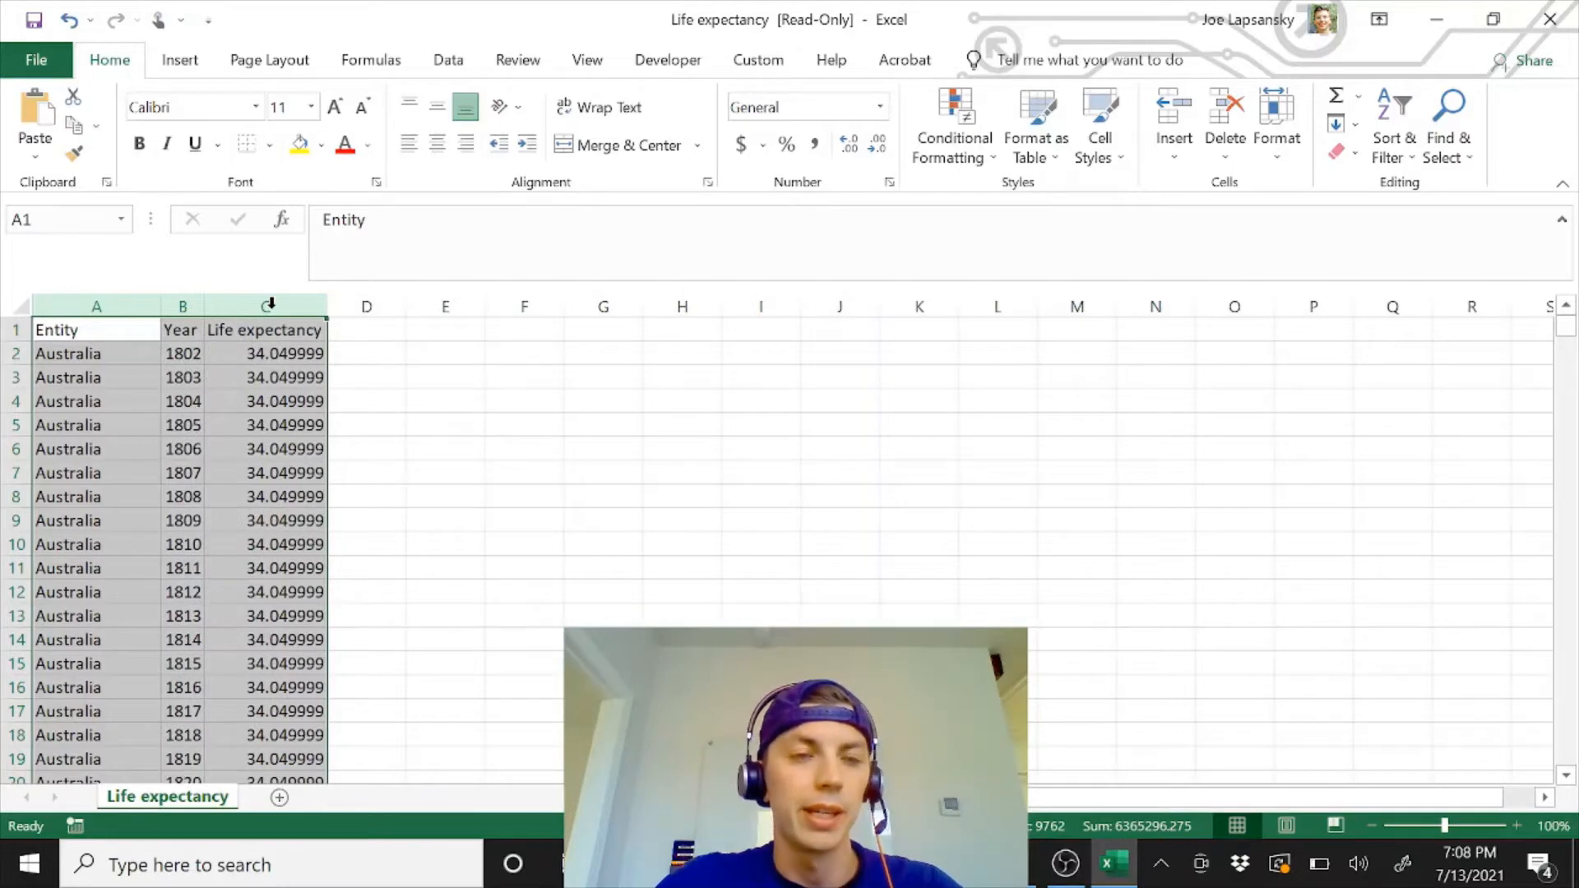
Create a PivotTable on a new worksheet from the full data range A1:C3254 of the Life expectancy sheet
click(56, 334)
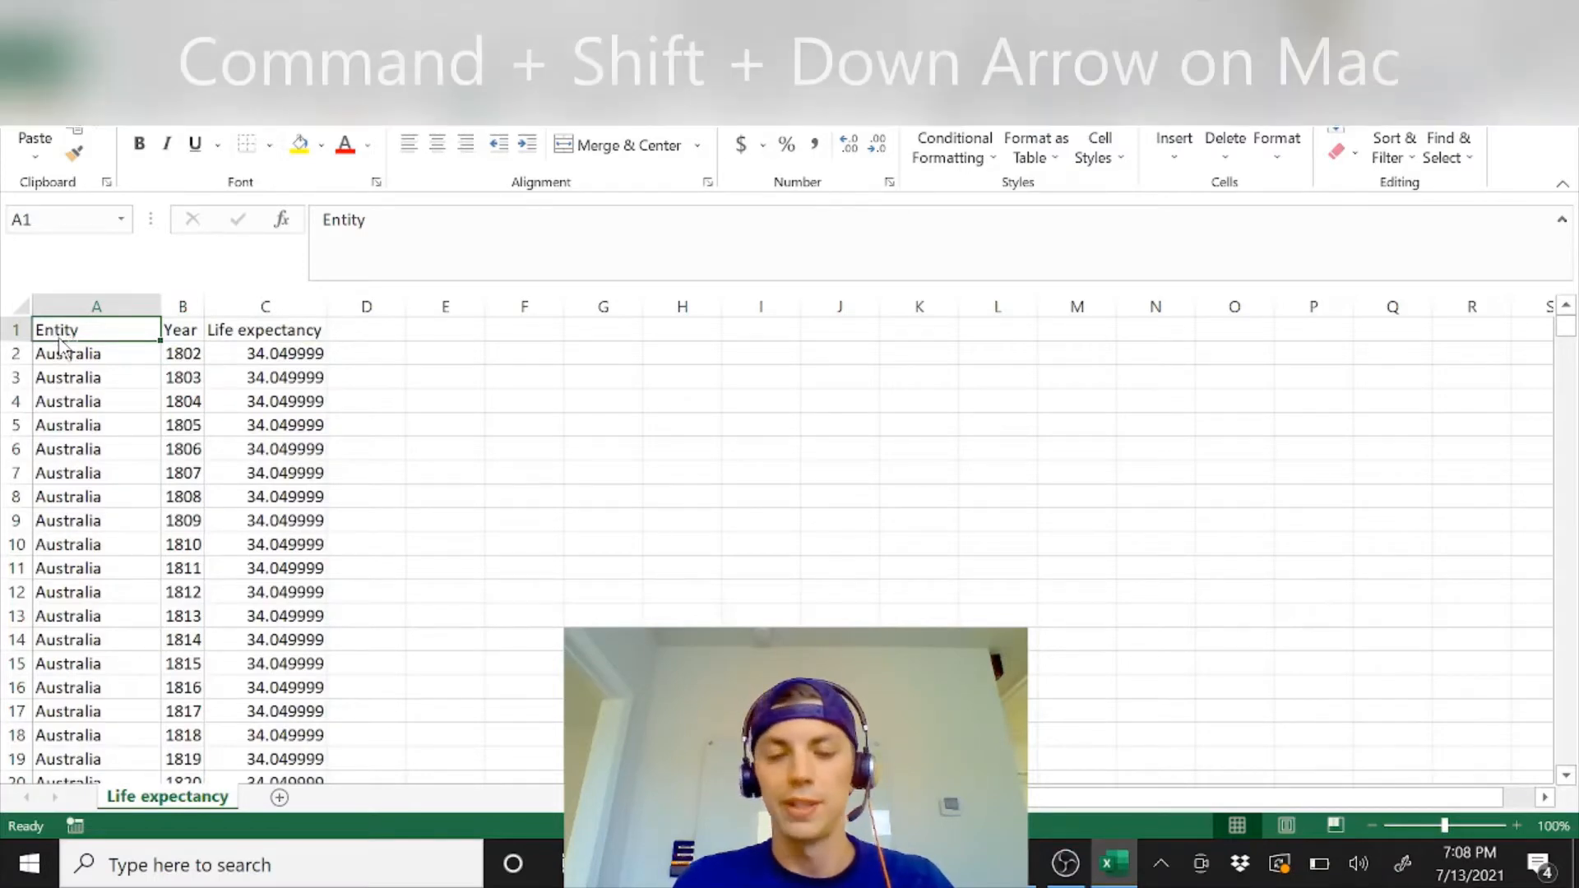
key(ctrl+shift+Down)
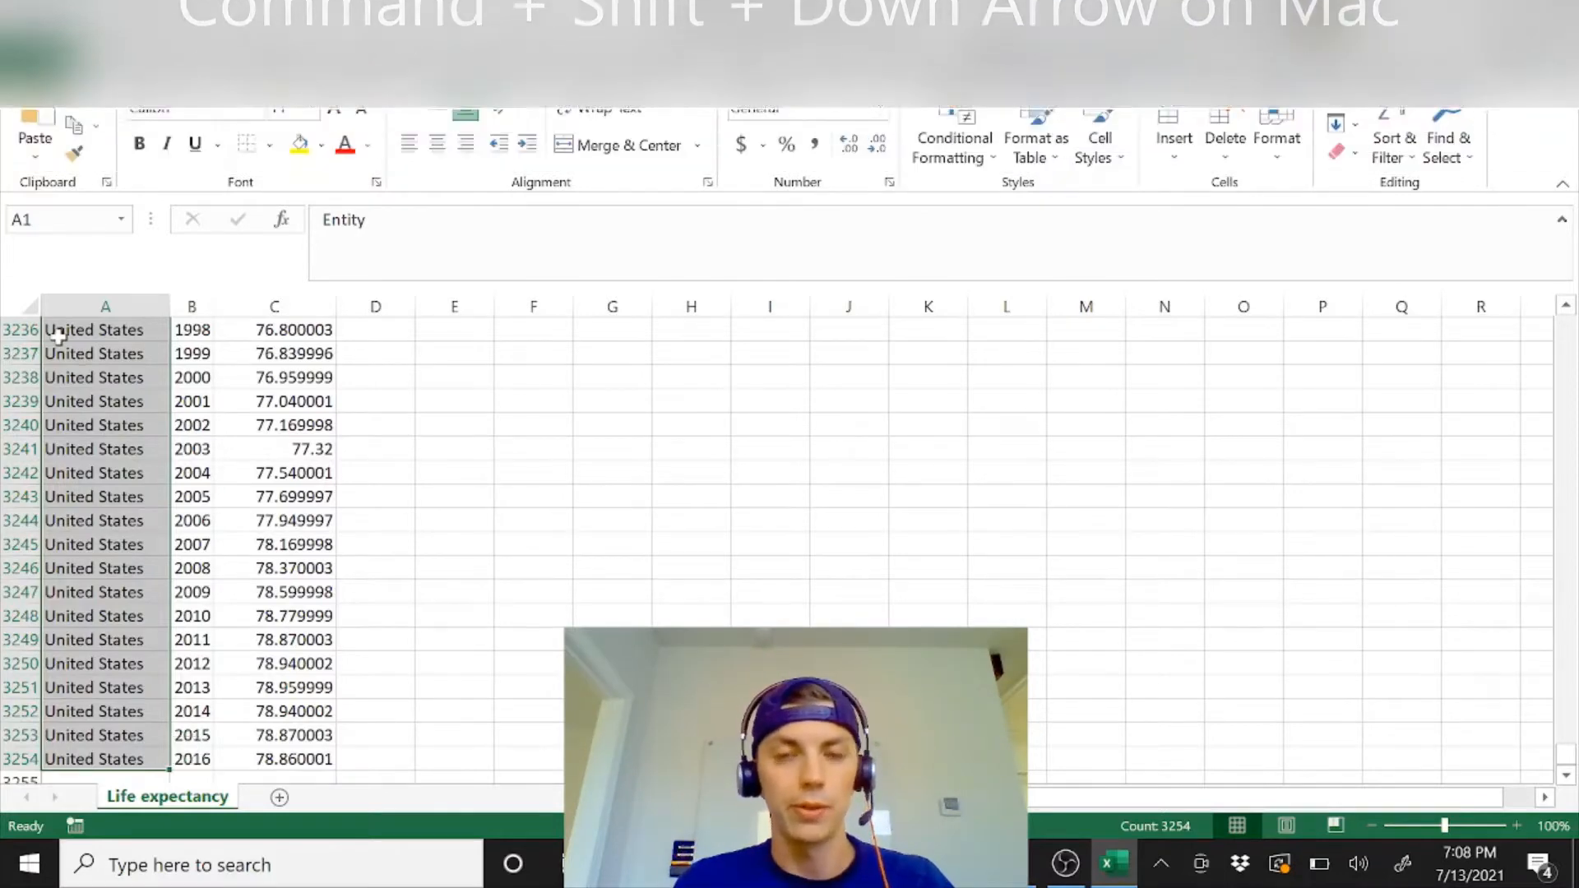
key(ctrl+shift+Right)
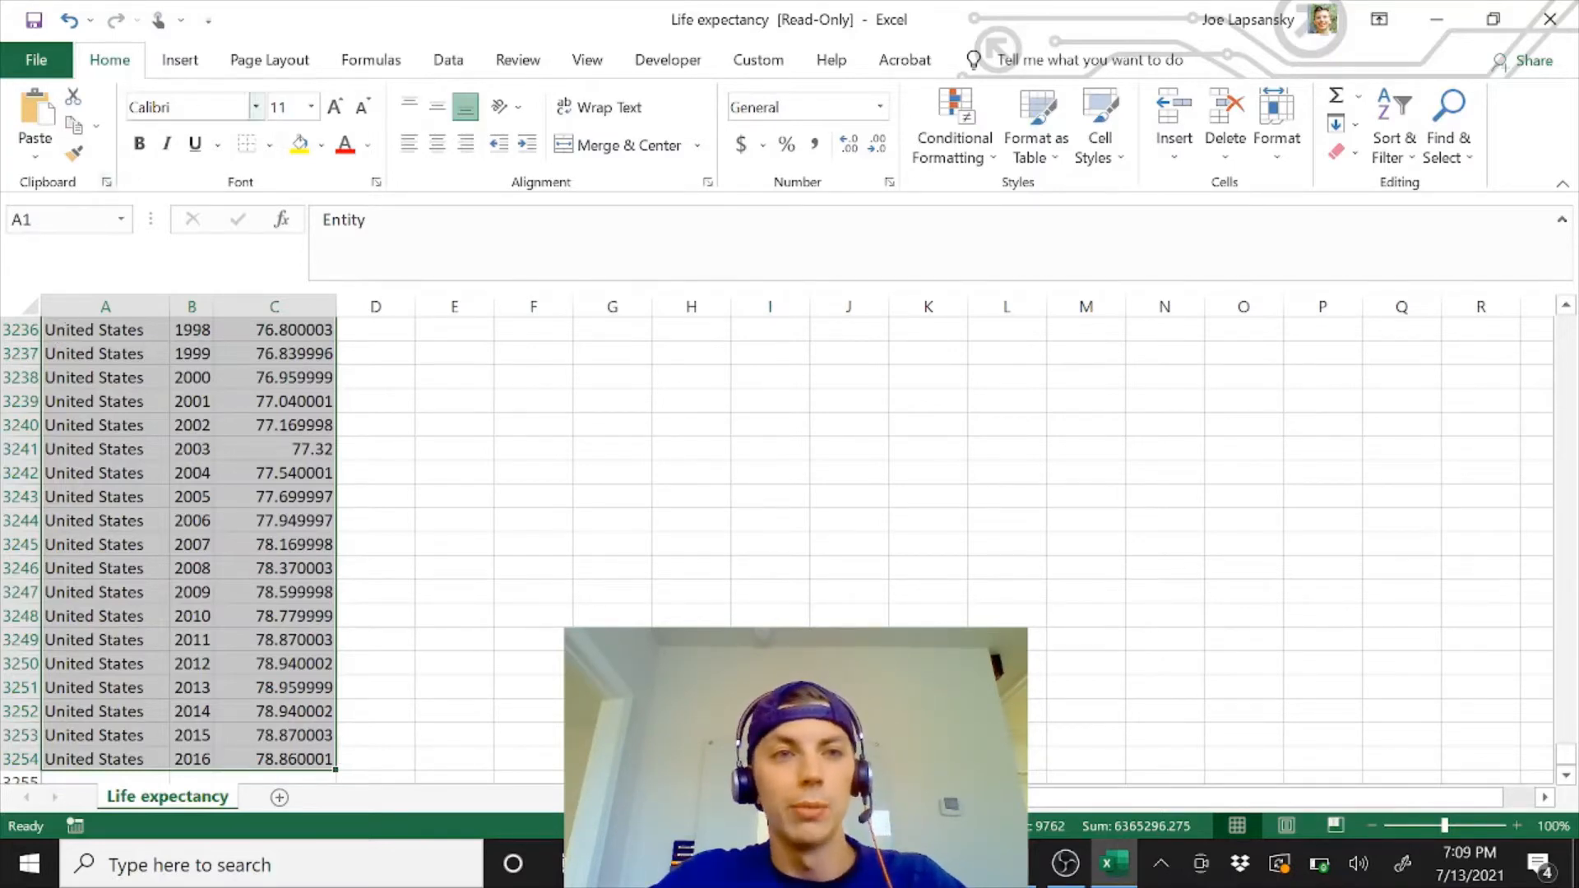
click(181, 60)
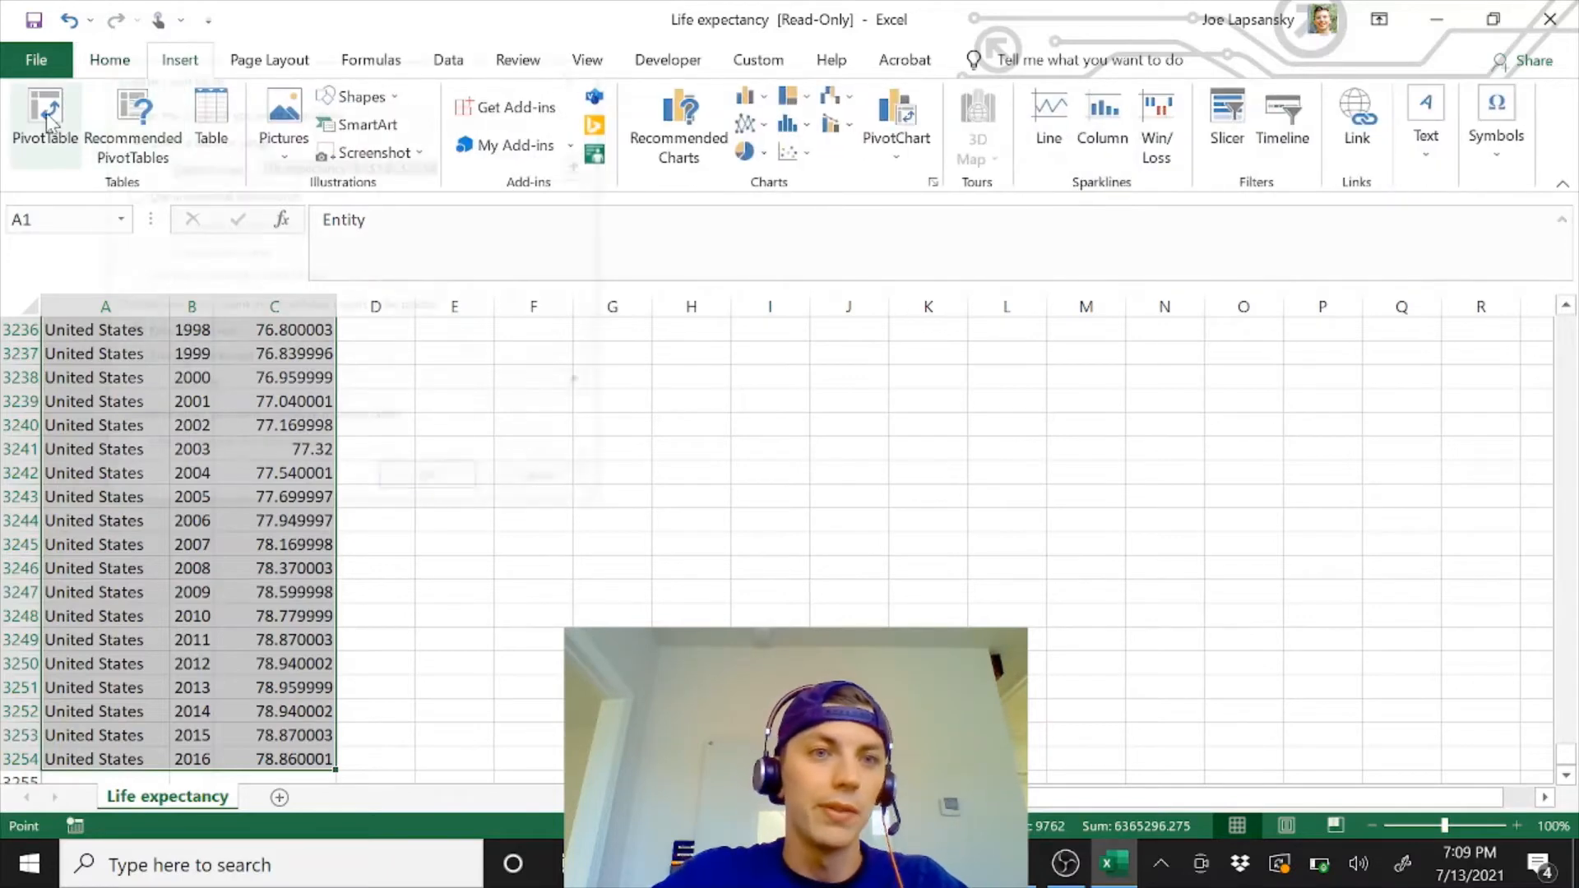
click(45, 115)
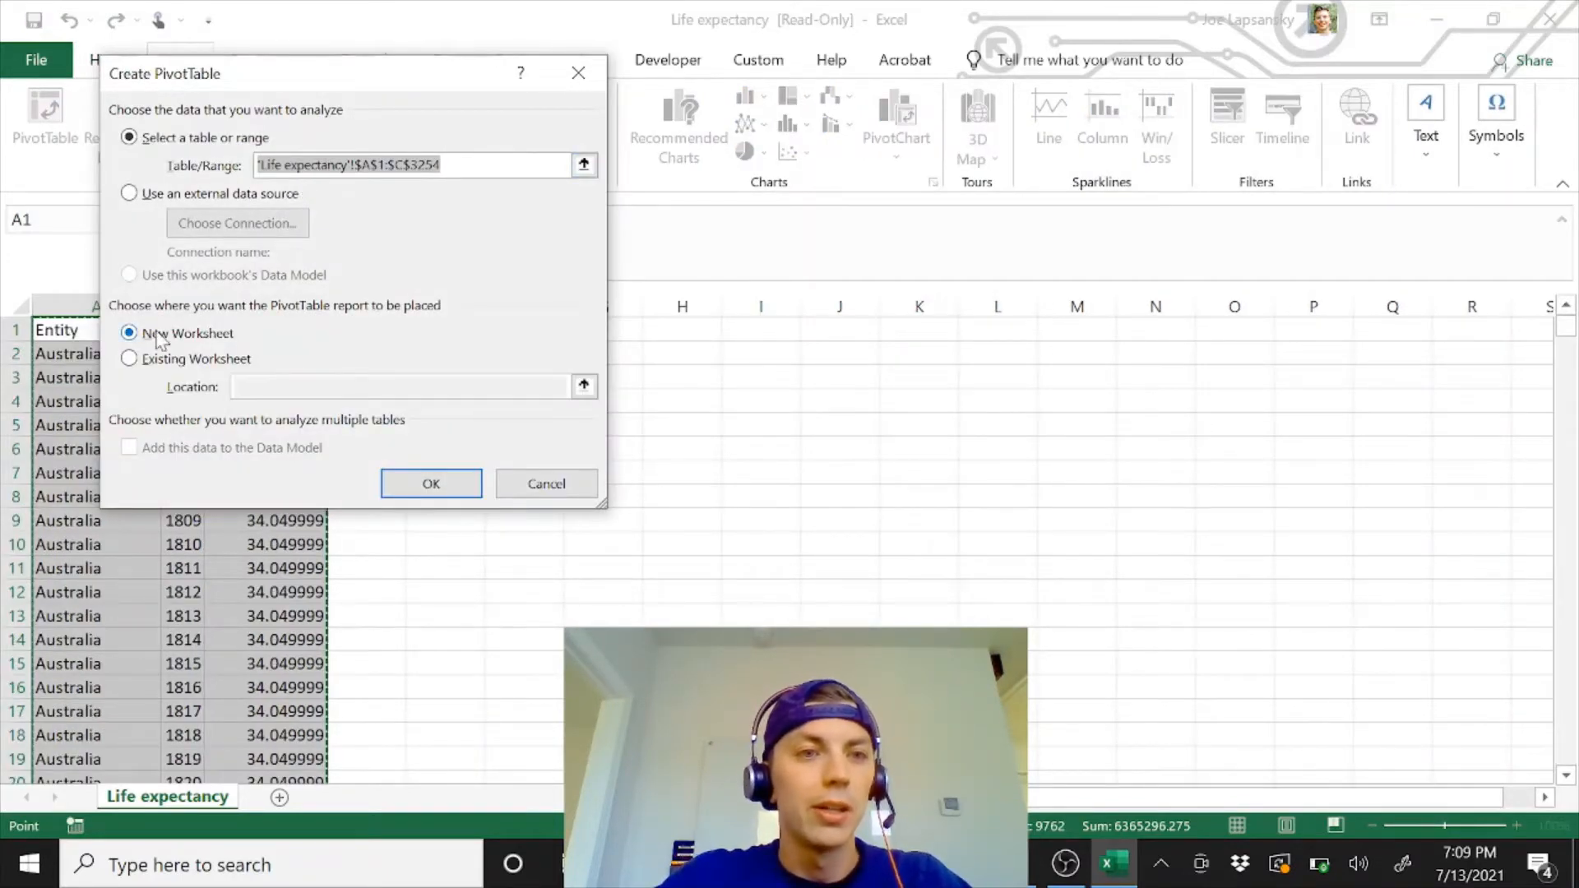
click(411, 487)
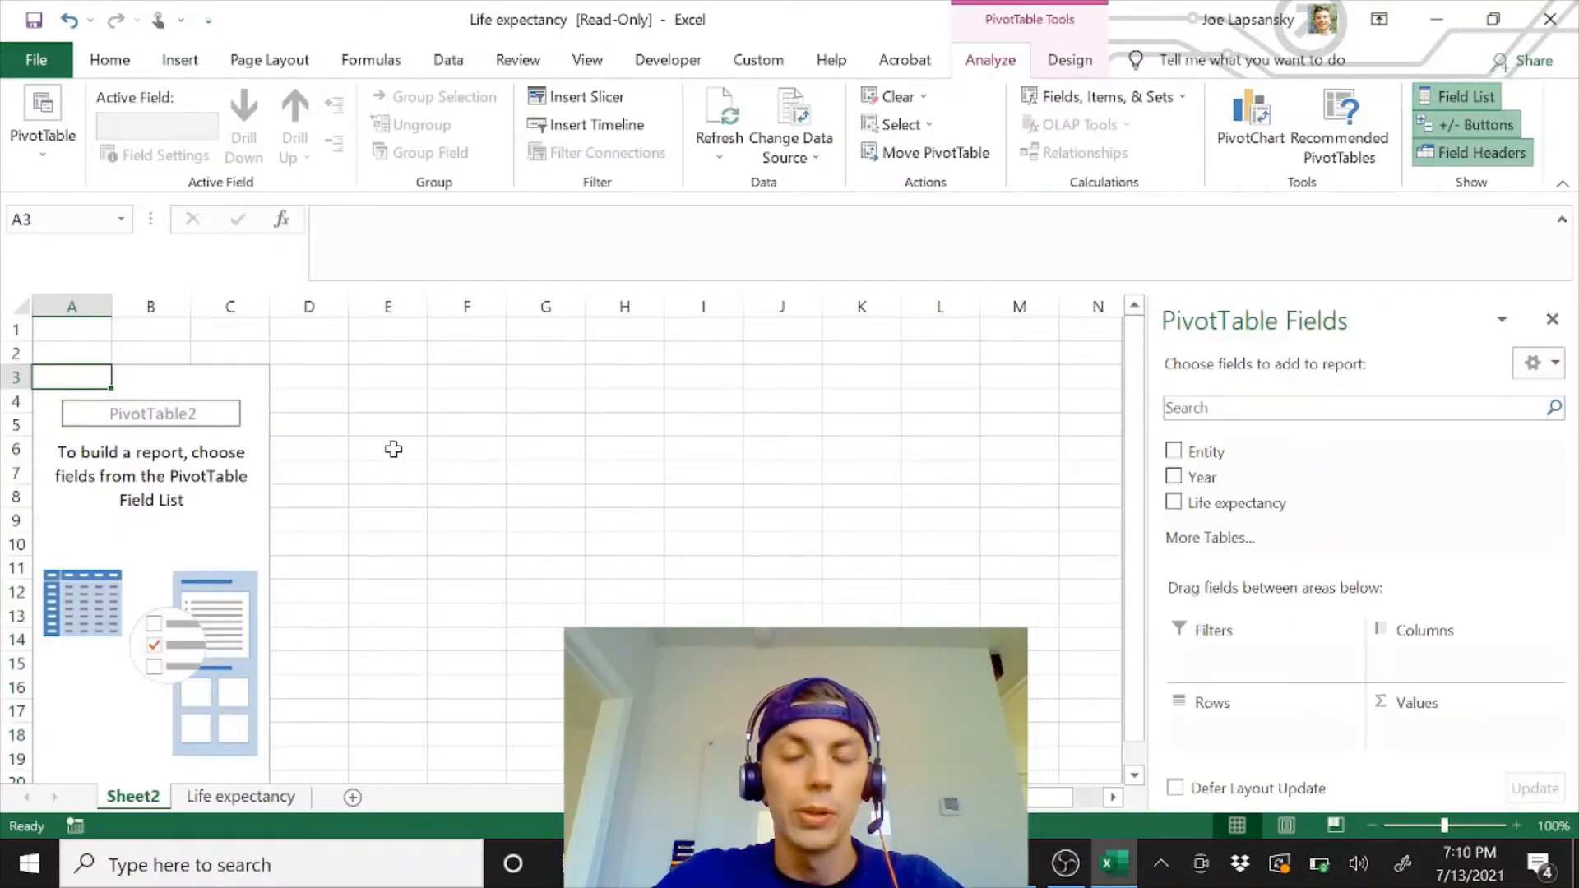
Lay out the PivotTable with Entity as rows, Year as the report filter and Life expectancy as values
click(393, 448)
click(211, 474)
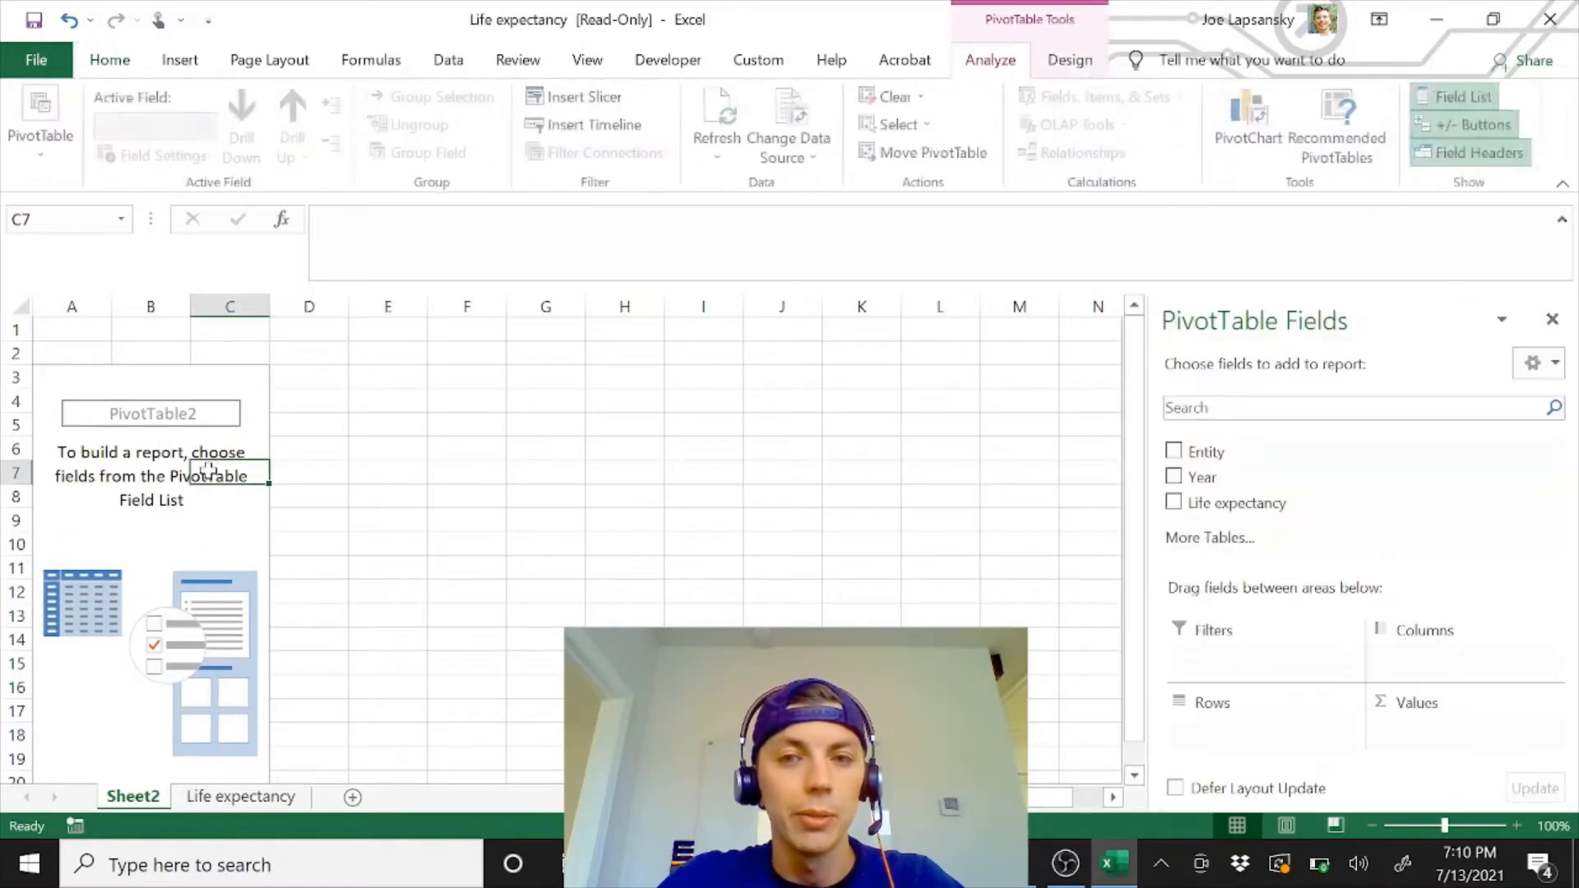
drag(1188, 452, 1233, 736)
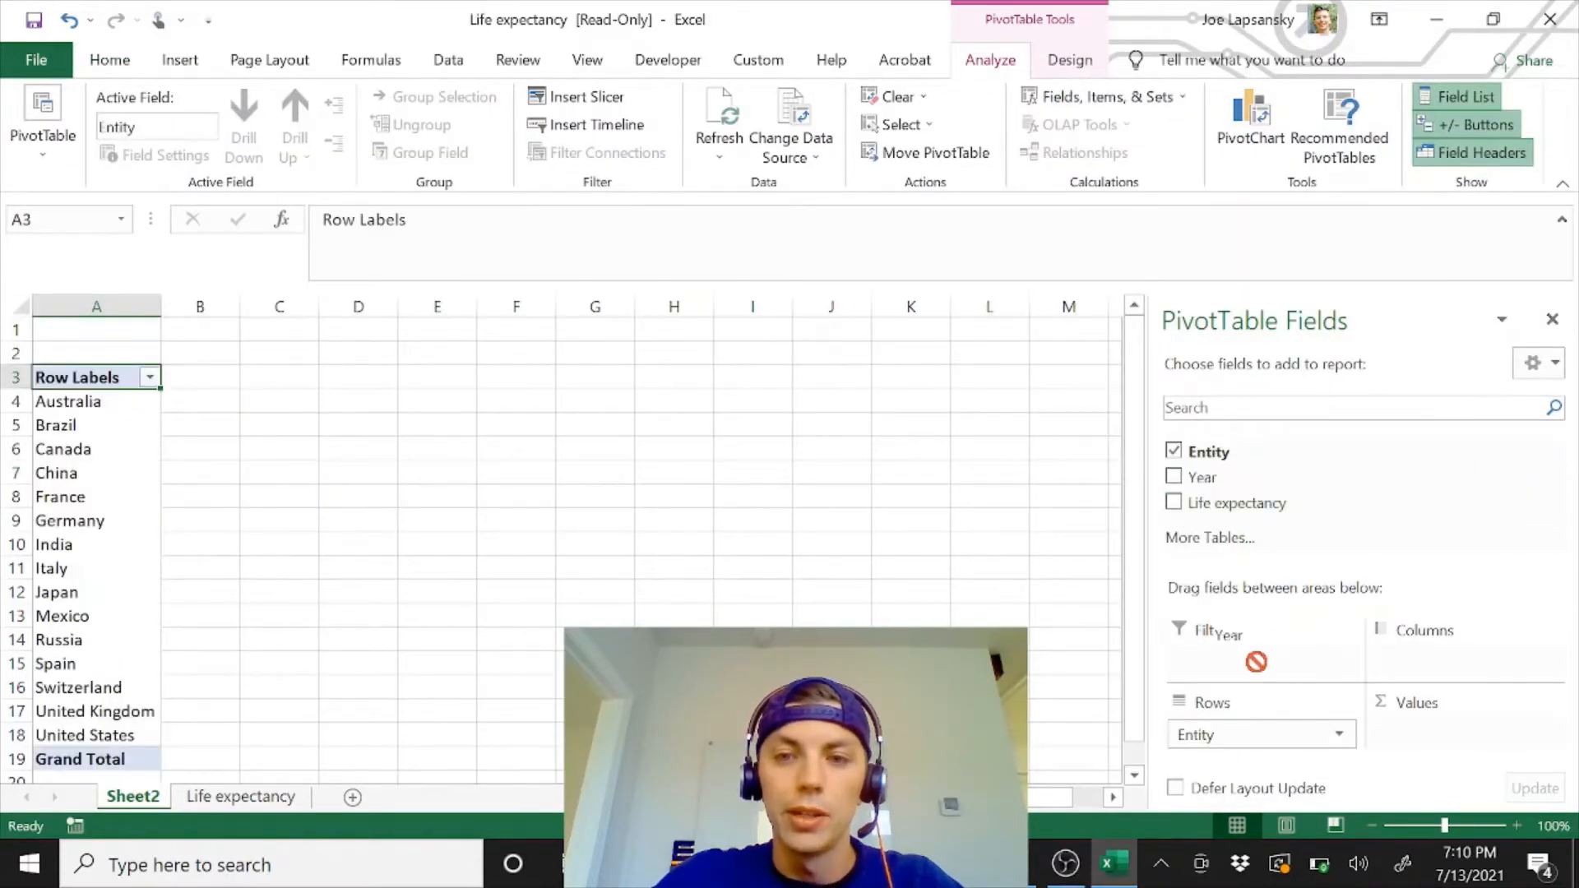
drag(1226, 657, 1226, 660)
drag(1209, 526, 1461, 749)
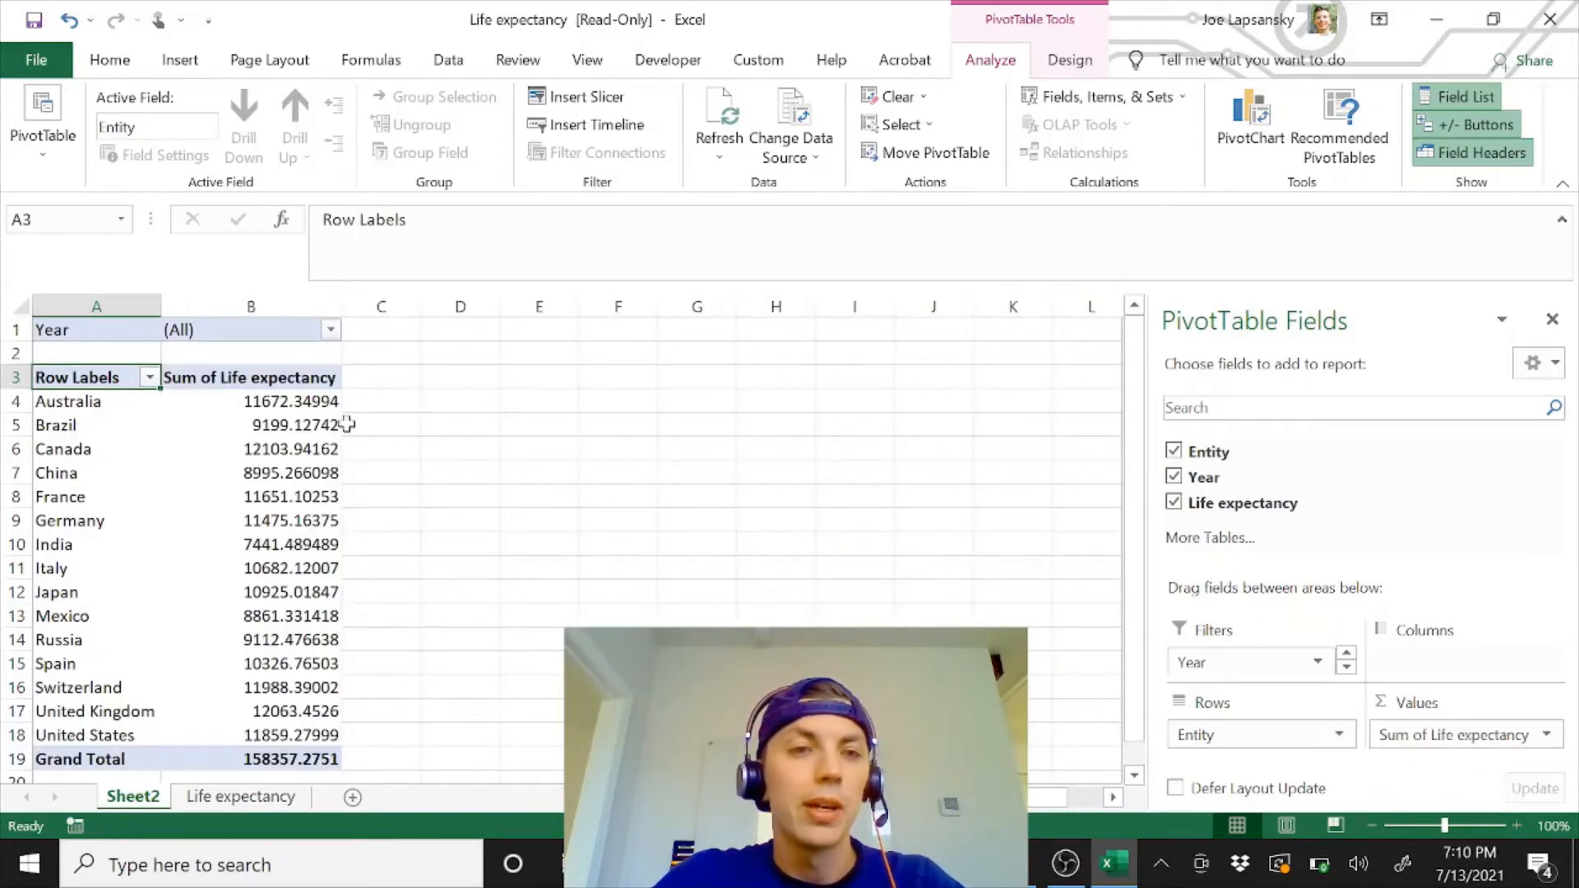
Summarize the PivotTable's Life expectancy values by Average instead of Sum
mouse_move(300, 463)
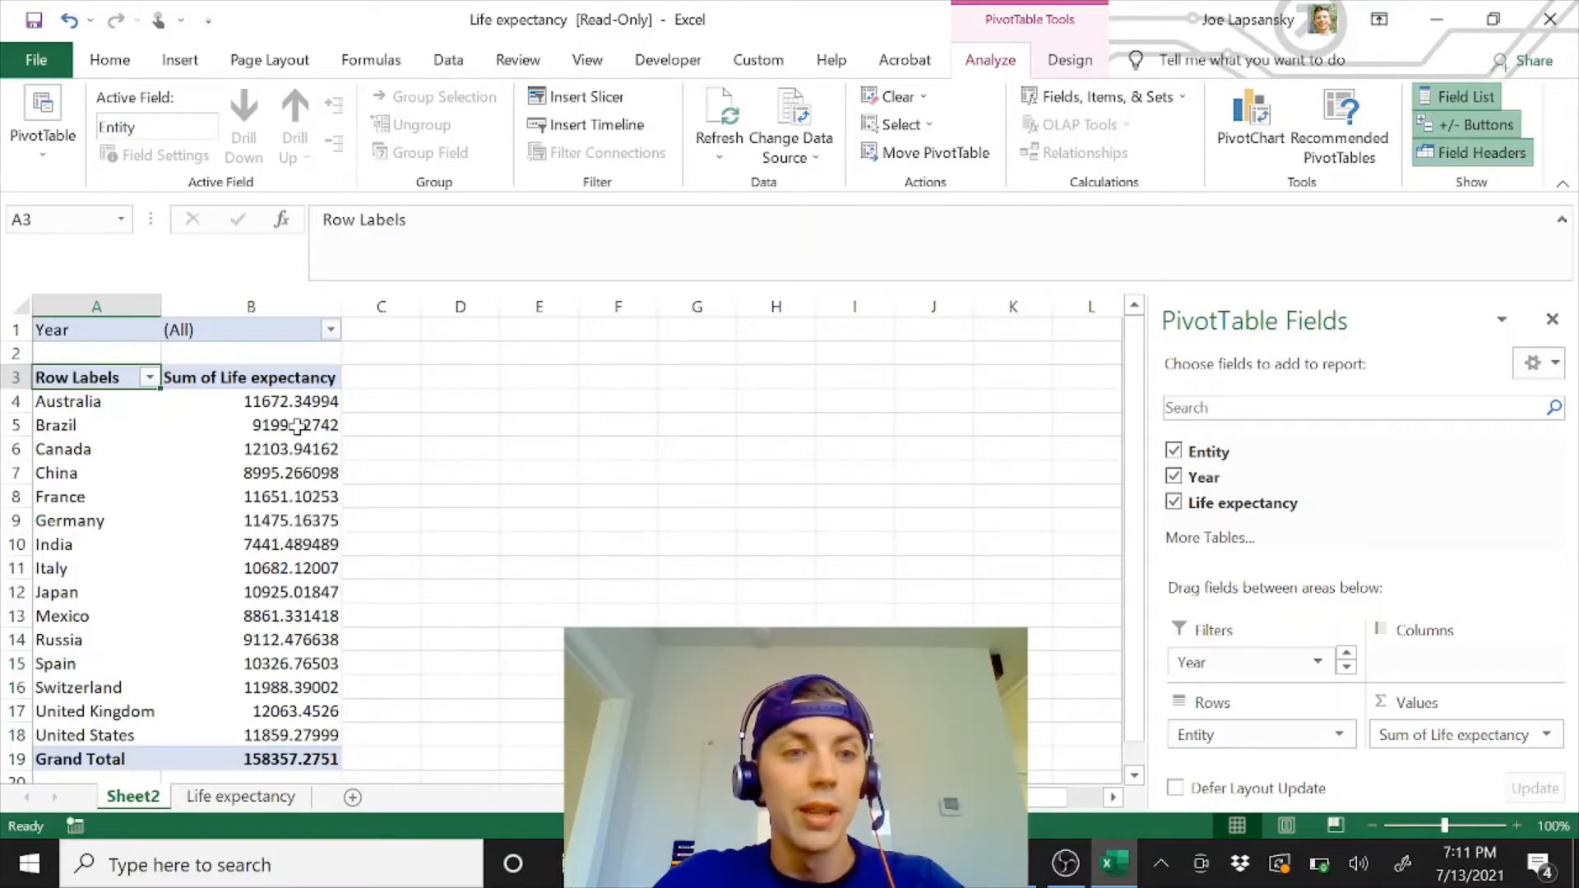
drag(298, 425, 279, 679)
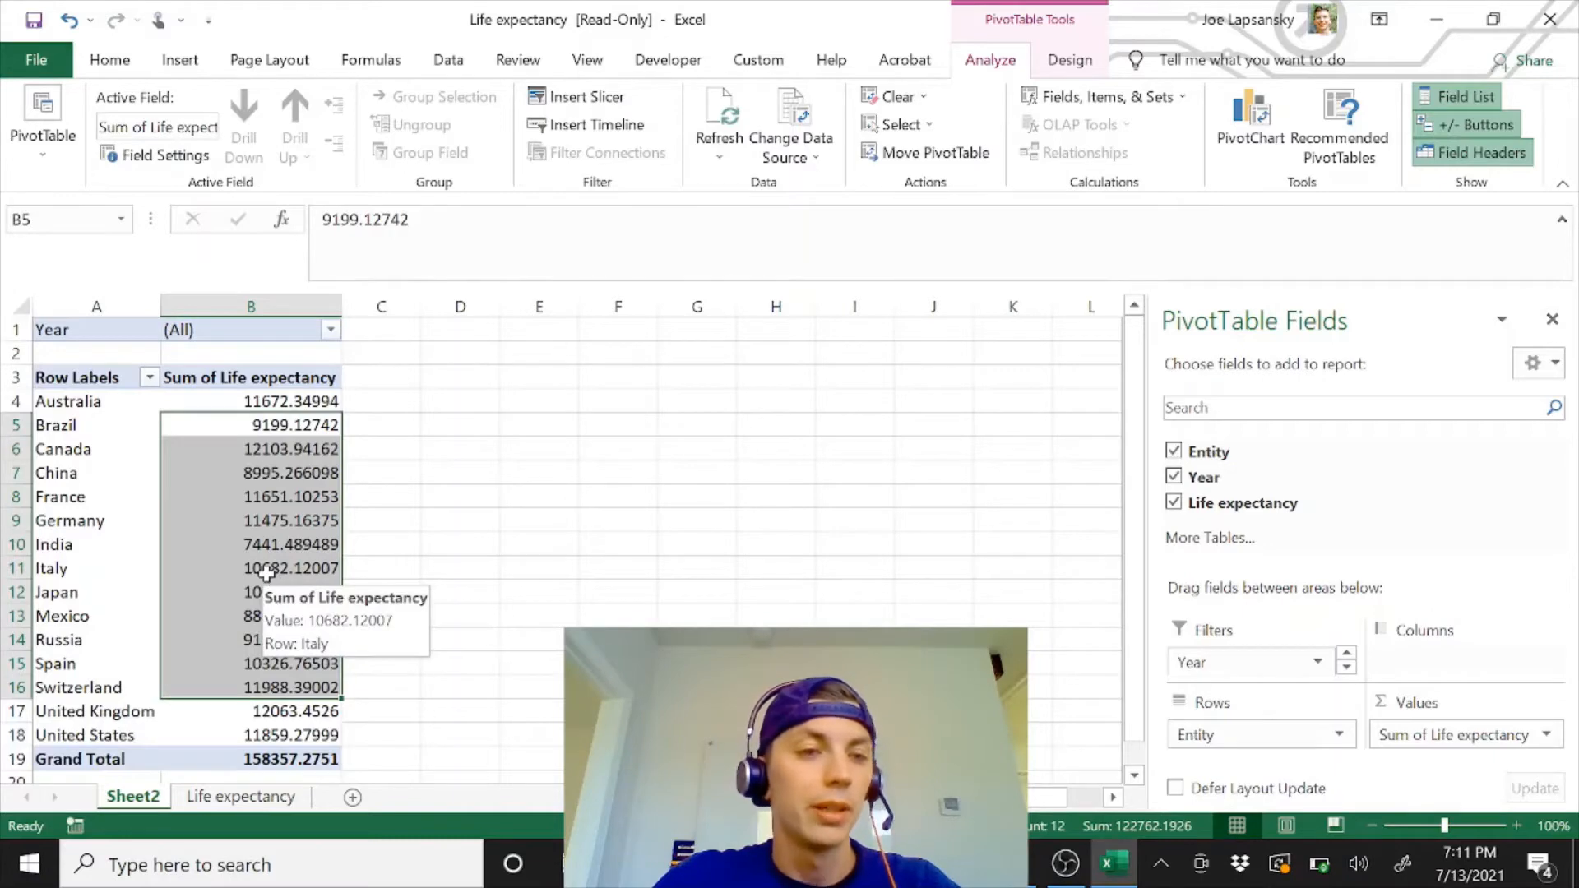
click(265, 573)
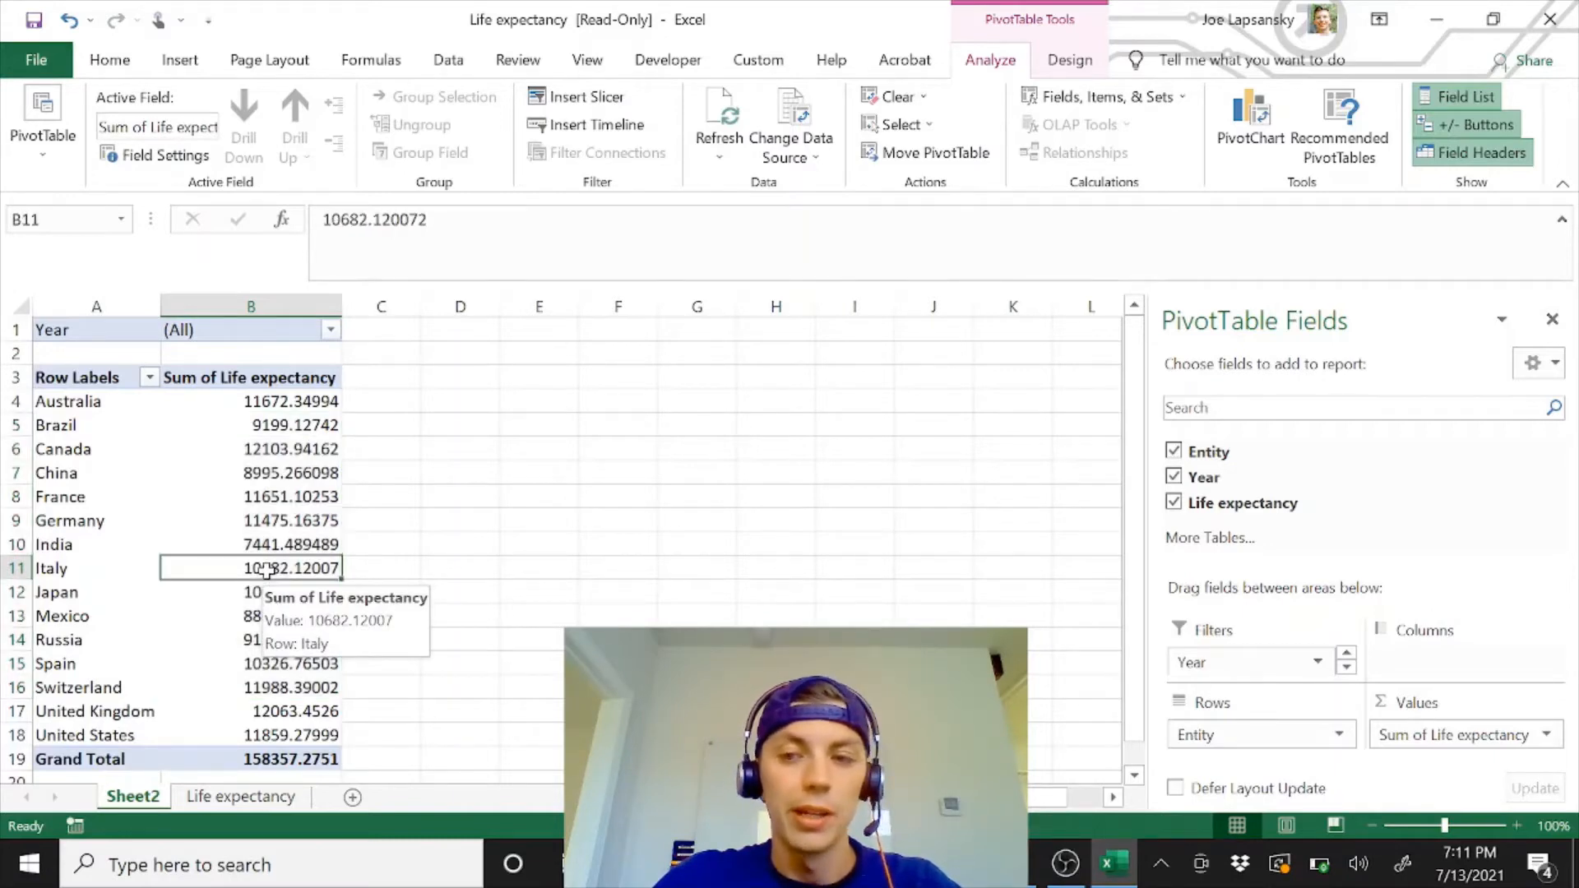
click(1545, 736)
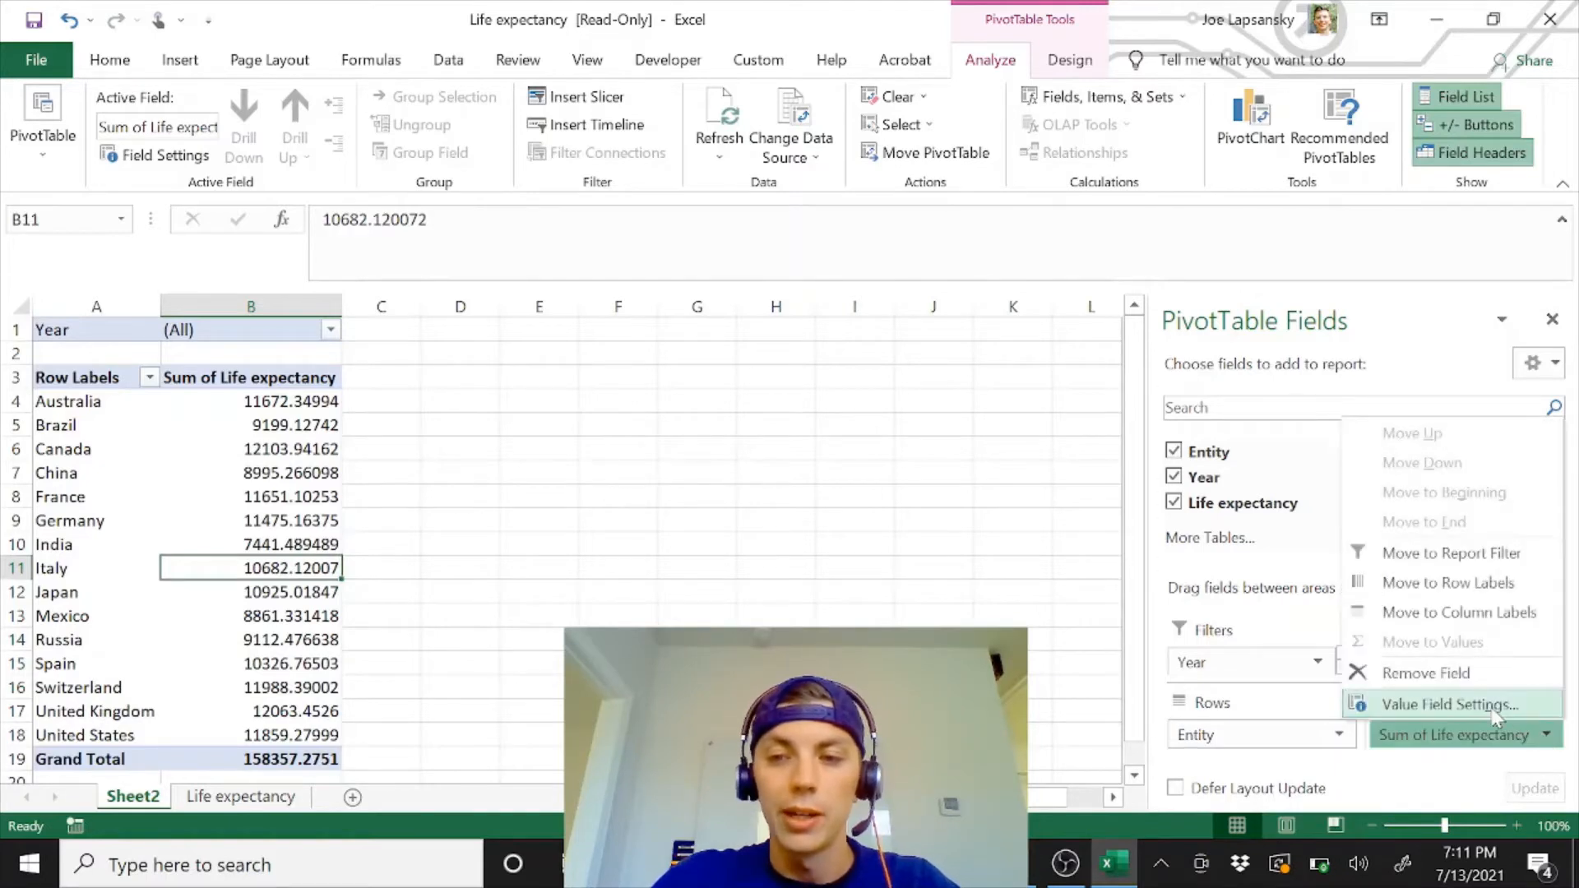
click(1398, 704)
double_click(244, 344)
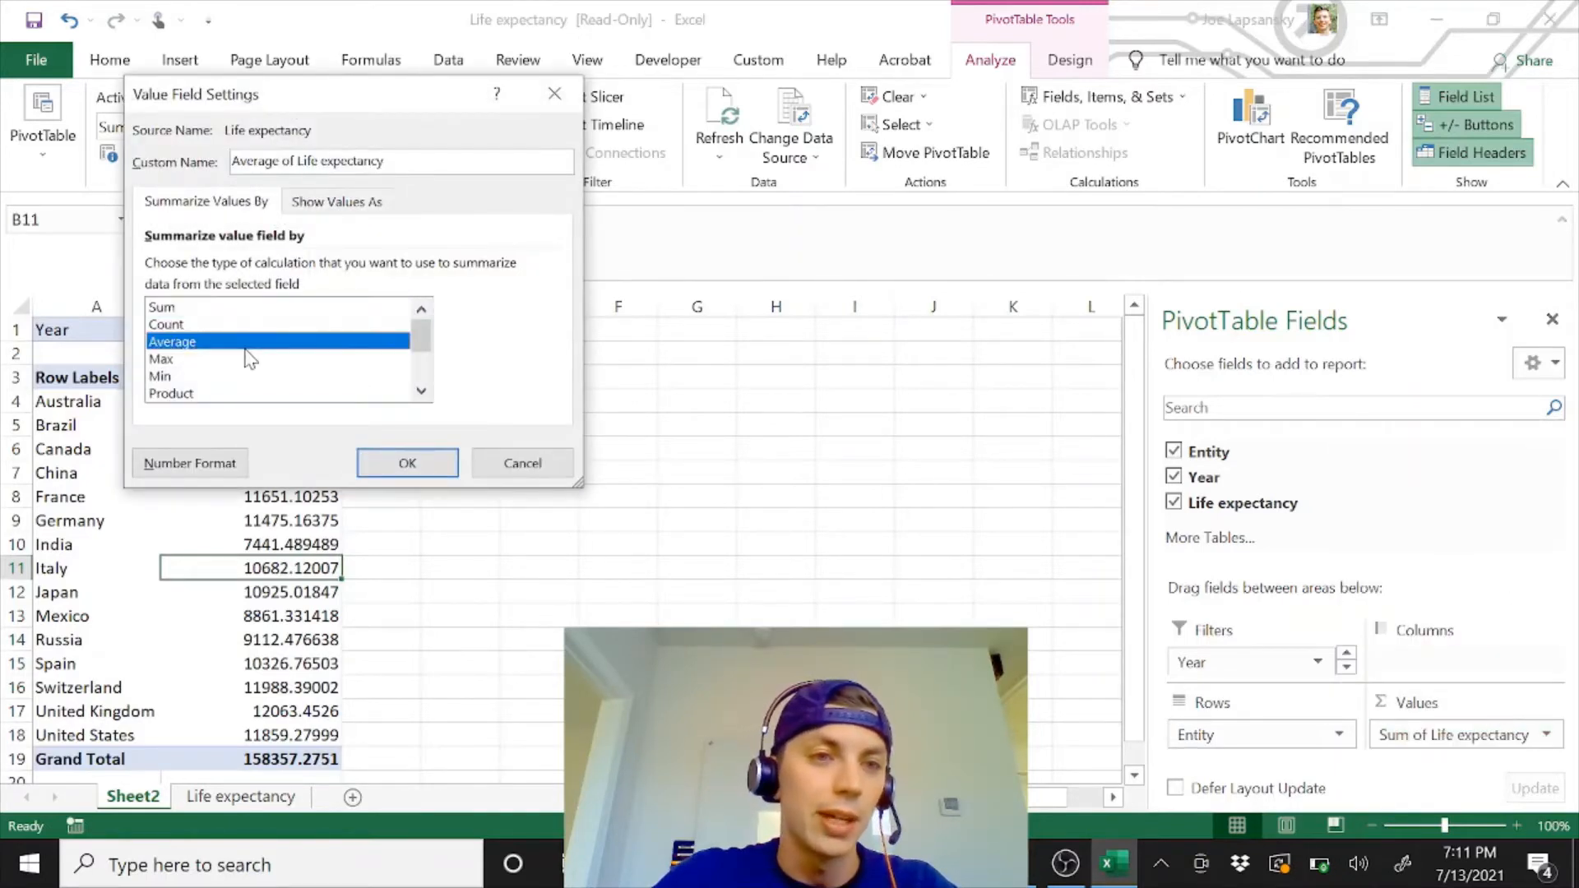
click(268, 476)
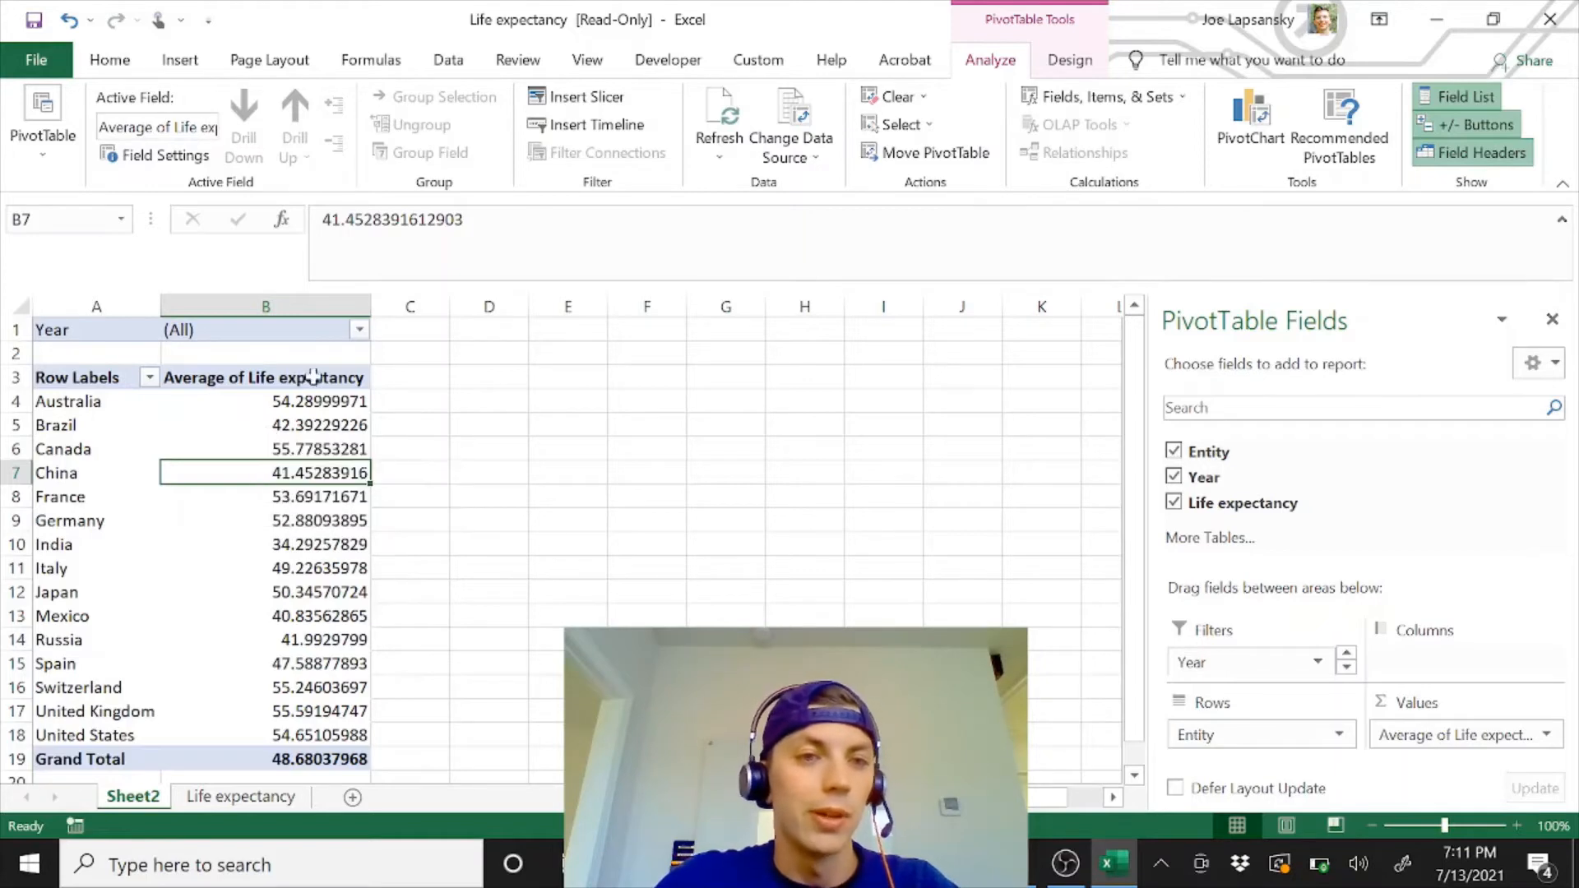
Filter the PivotTable's Year field to multiple items, keeping only 2012, 2013, 2014, 2015 and 2016
click(361, 328)
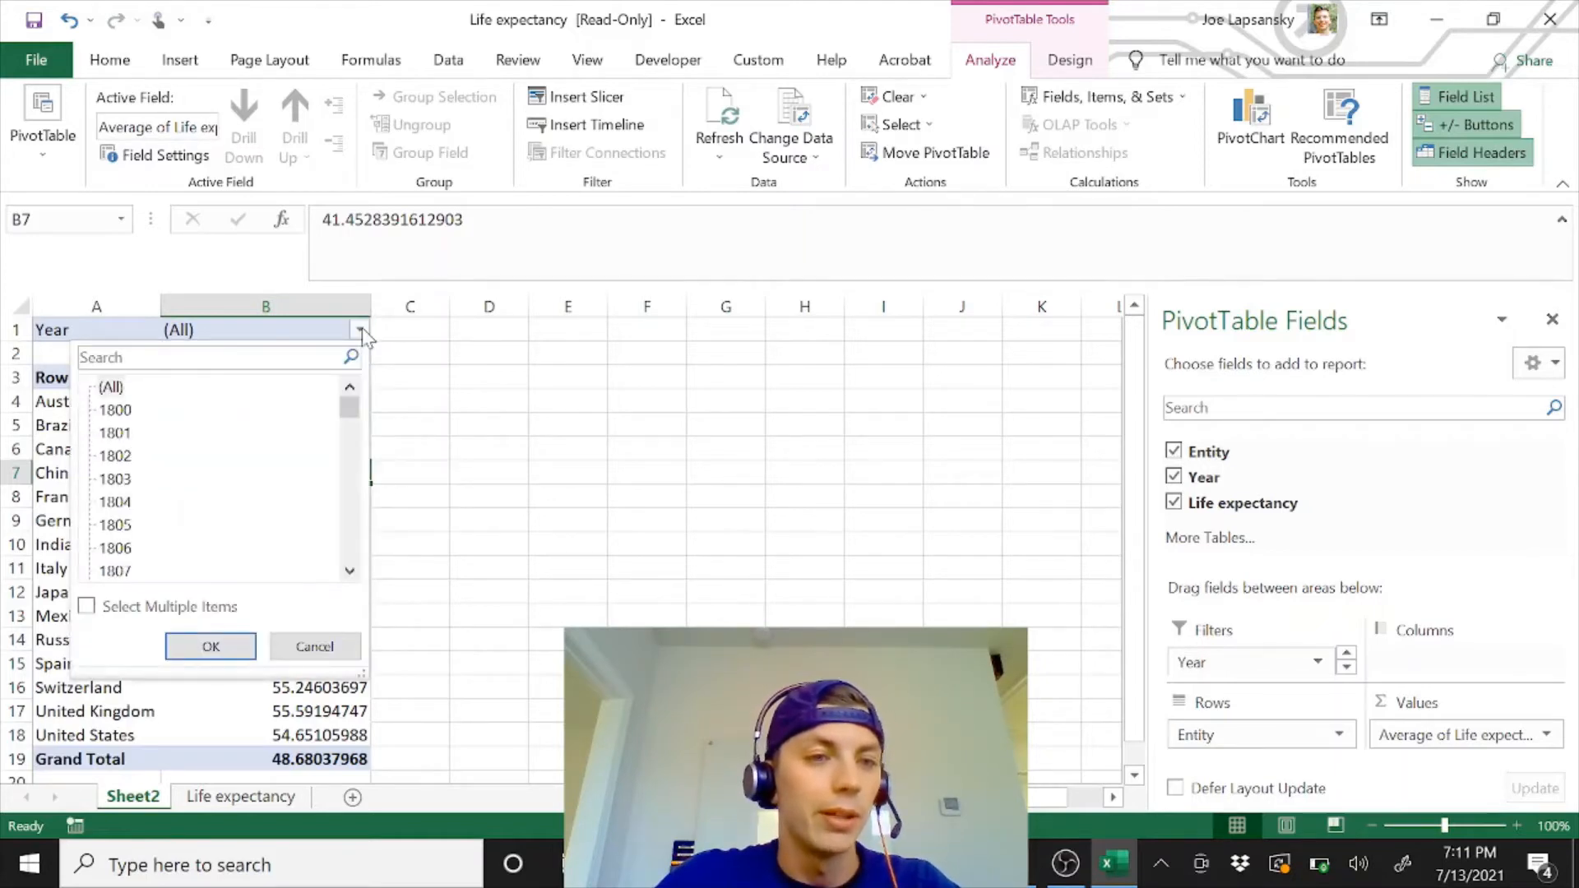
click(105, 608)
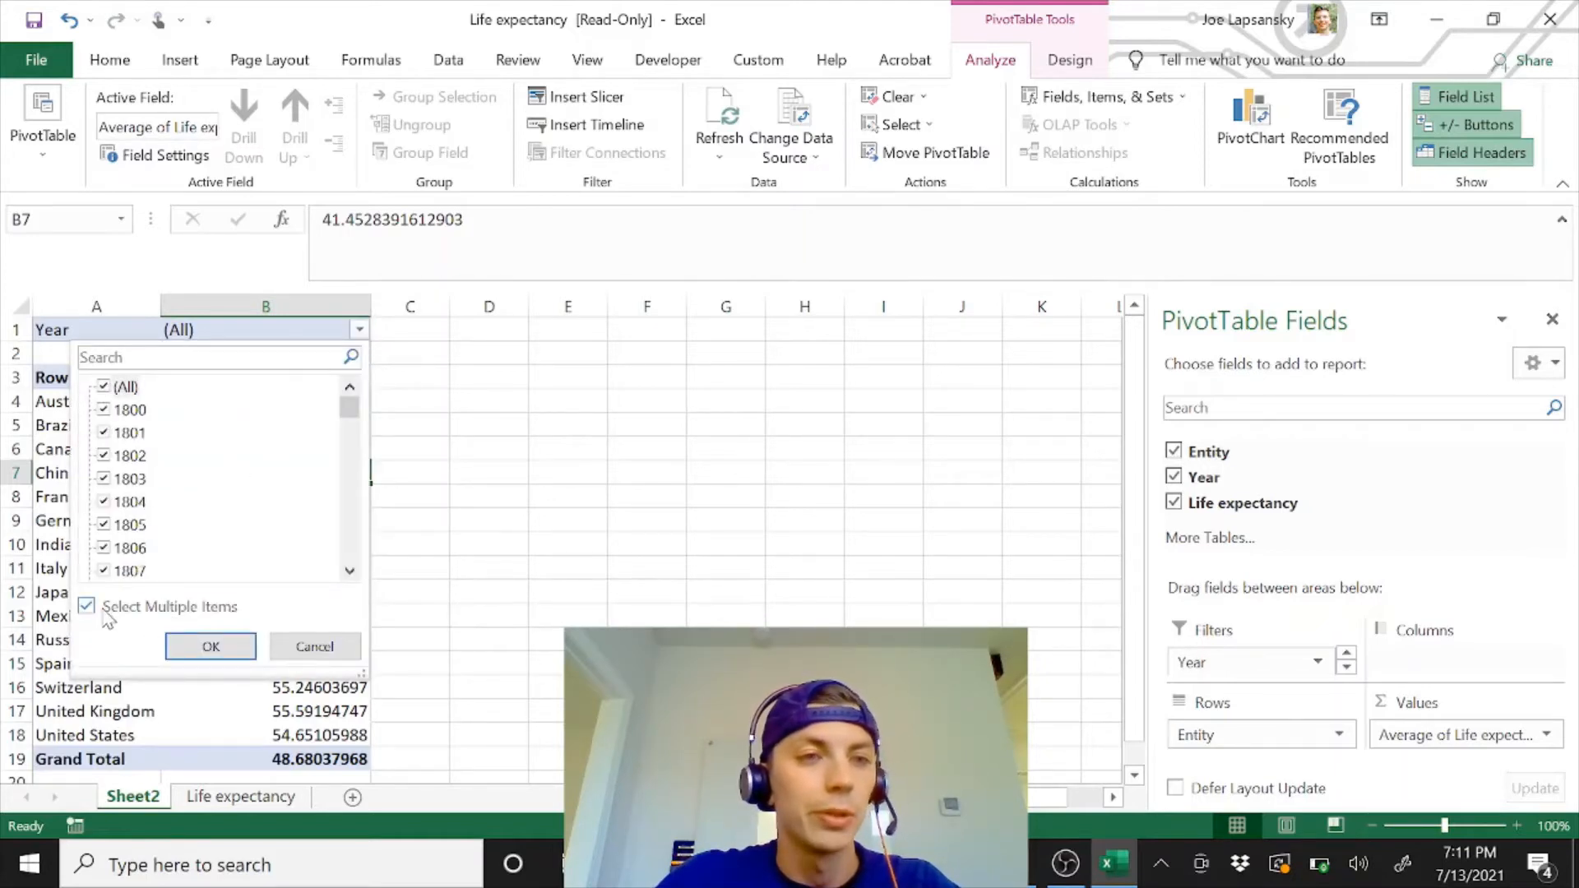
click(107, 388)
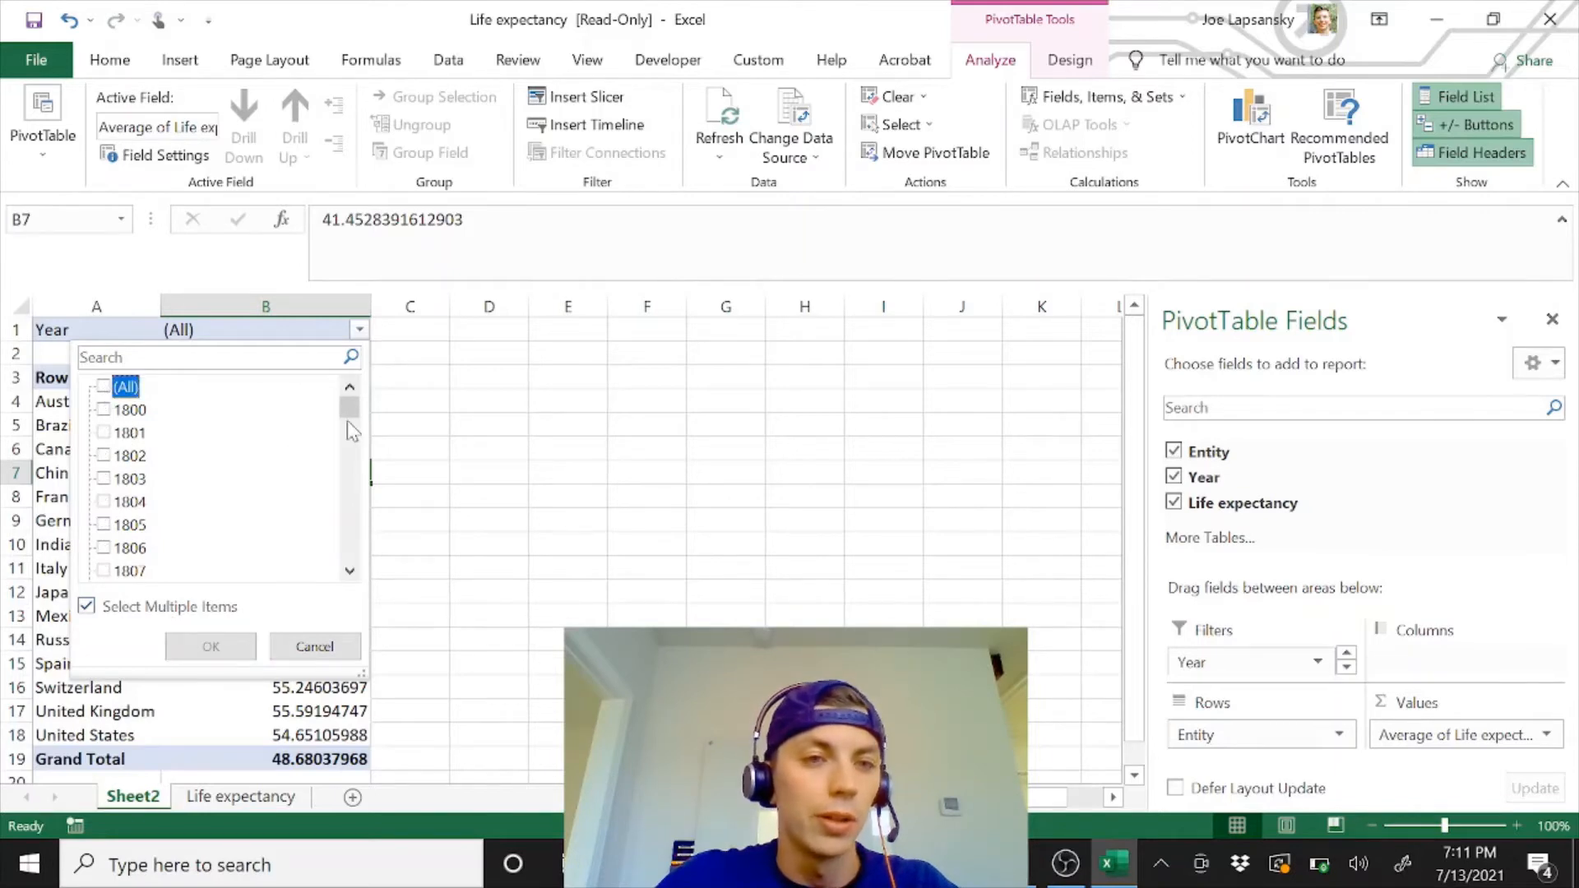
drag(344, 417, 343, 567)
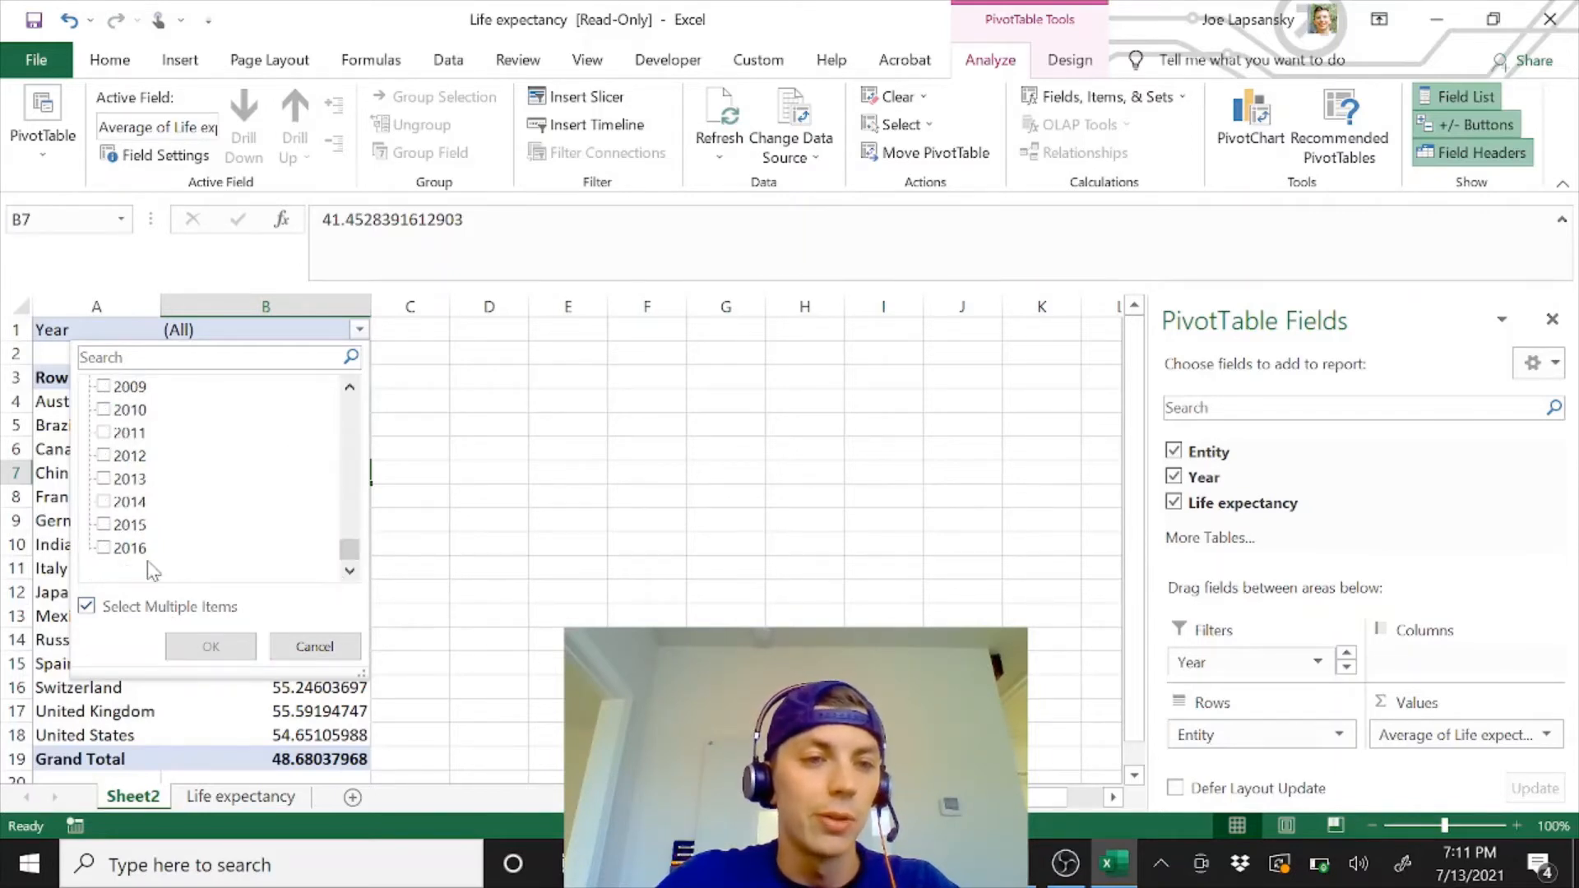
click(104, 549)
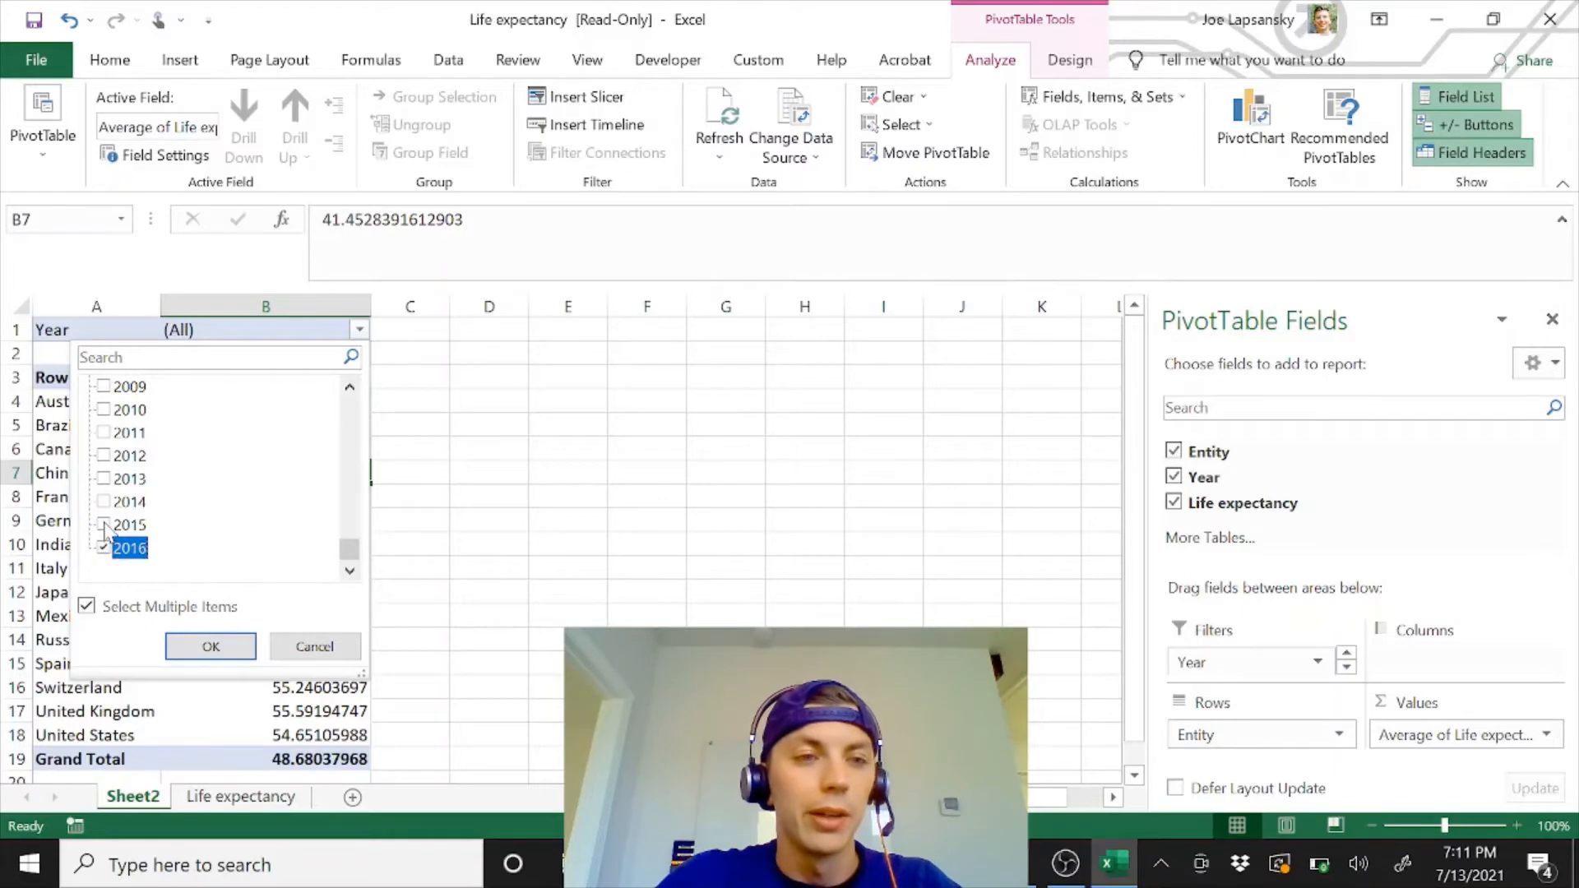
click(104, 526)
click(105, 504)
click(104, 480)
click(105, 457)
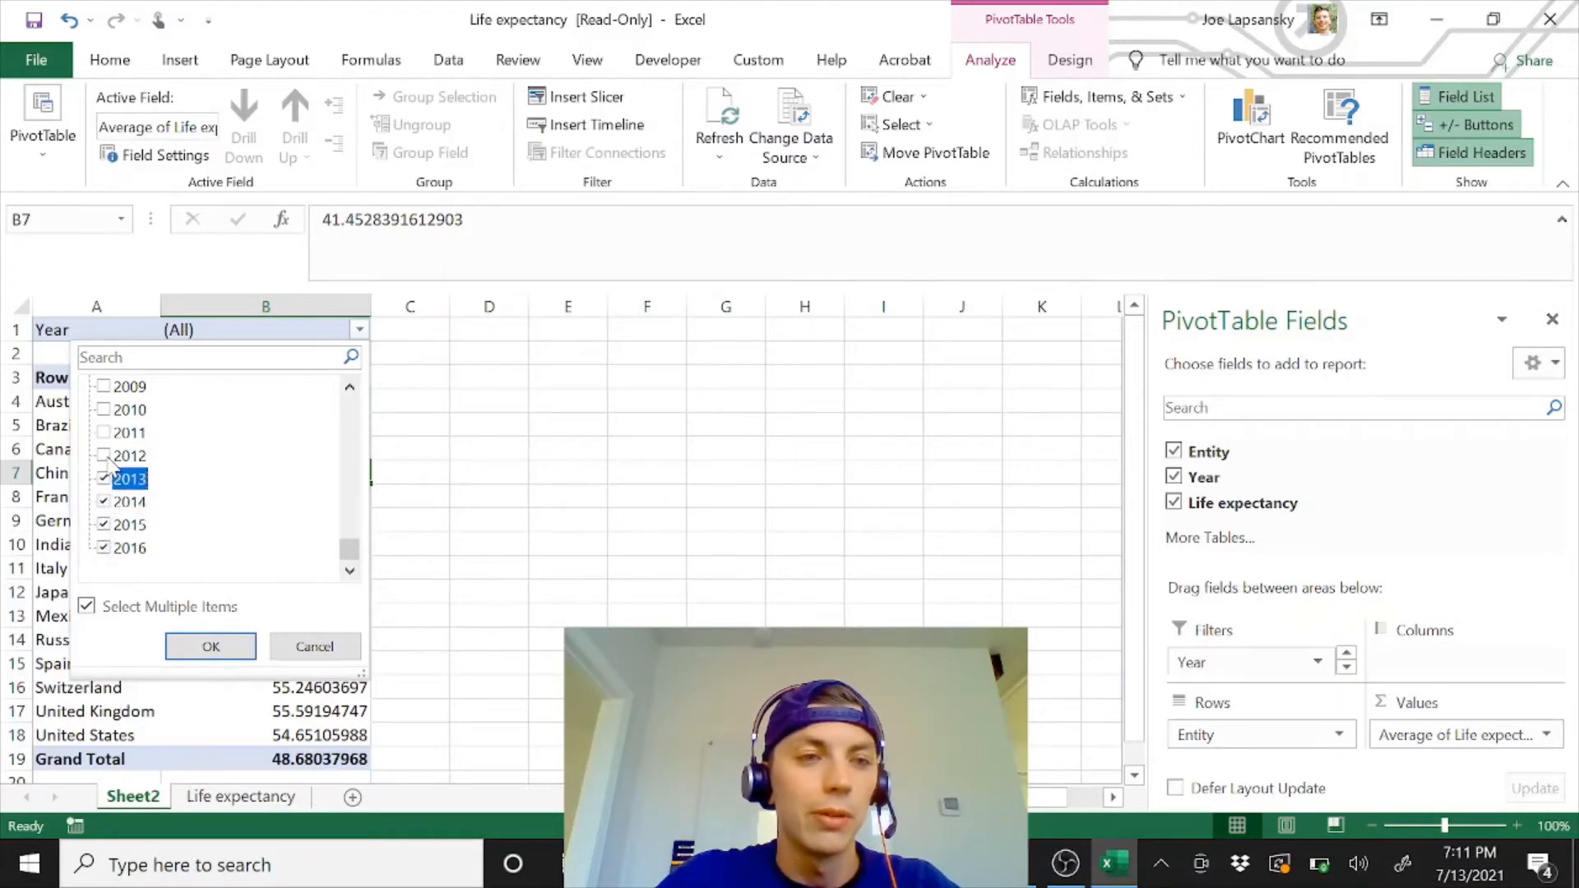
click(211, 647)
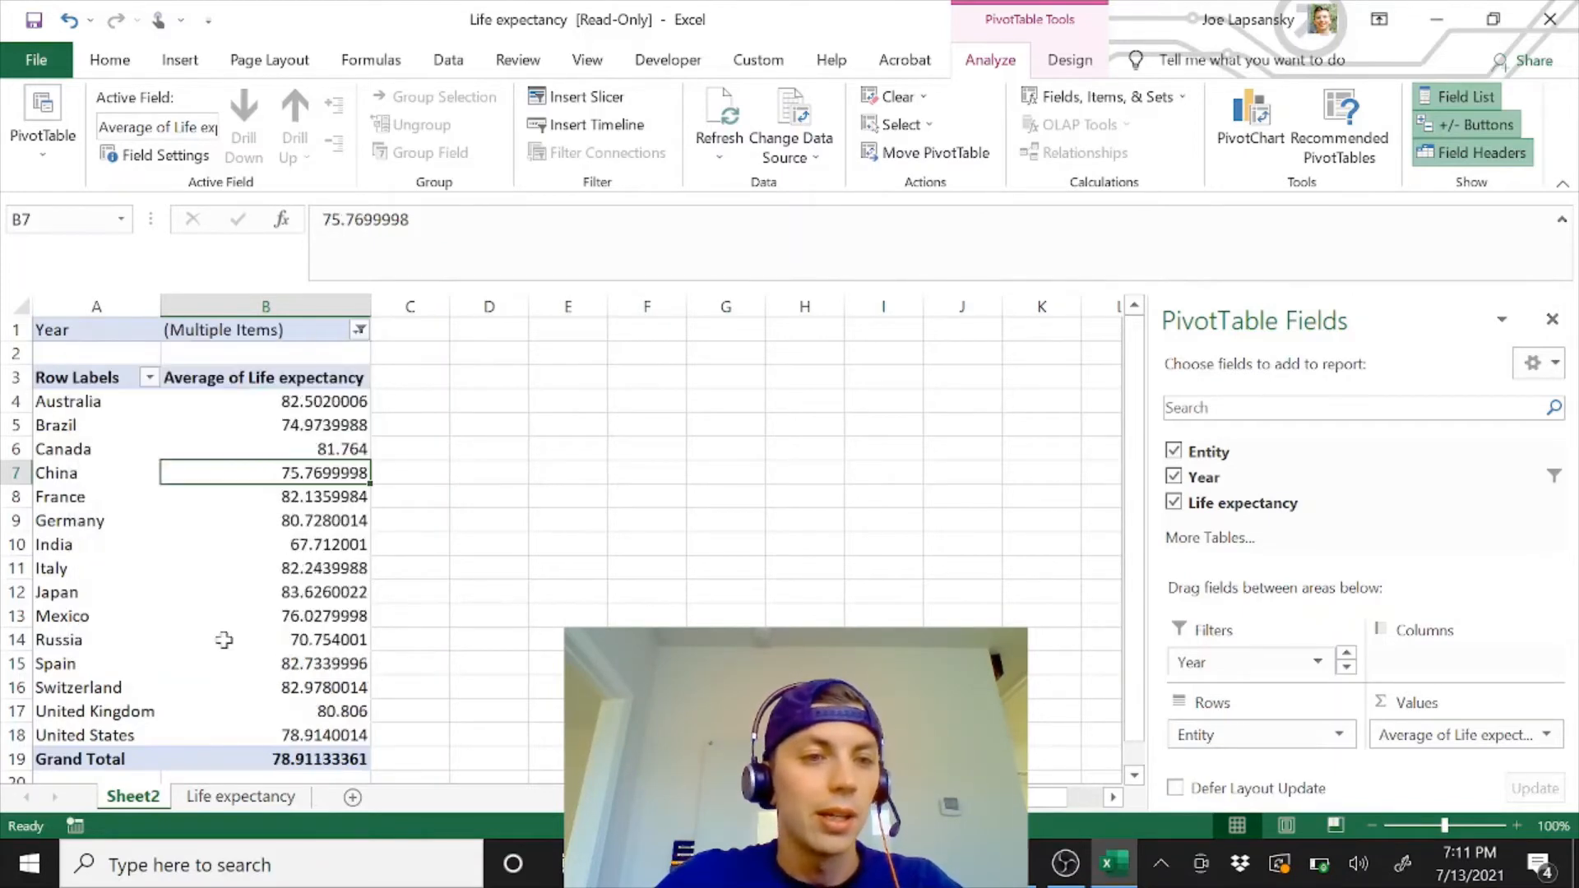
Sort the countries by average life expectancy from largest to smallest and select India's value
right_click(290, 481)
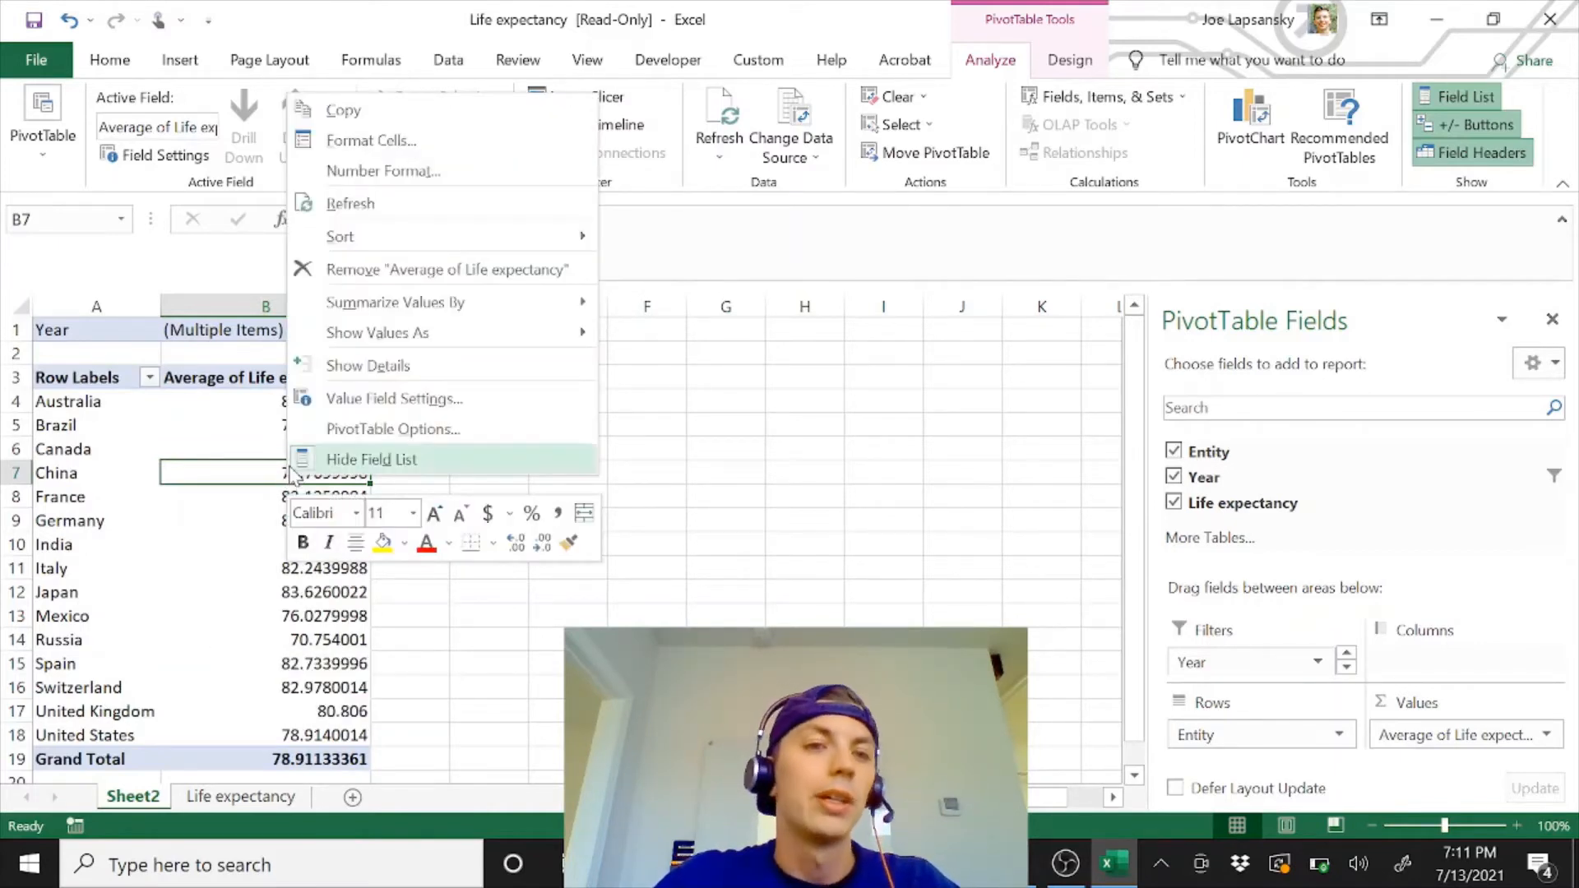
mouse_move(526, 236)
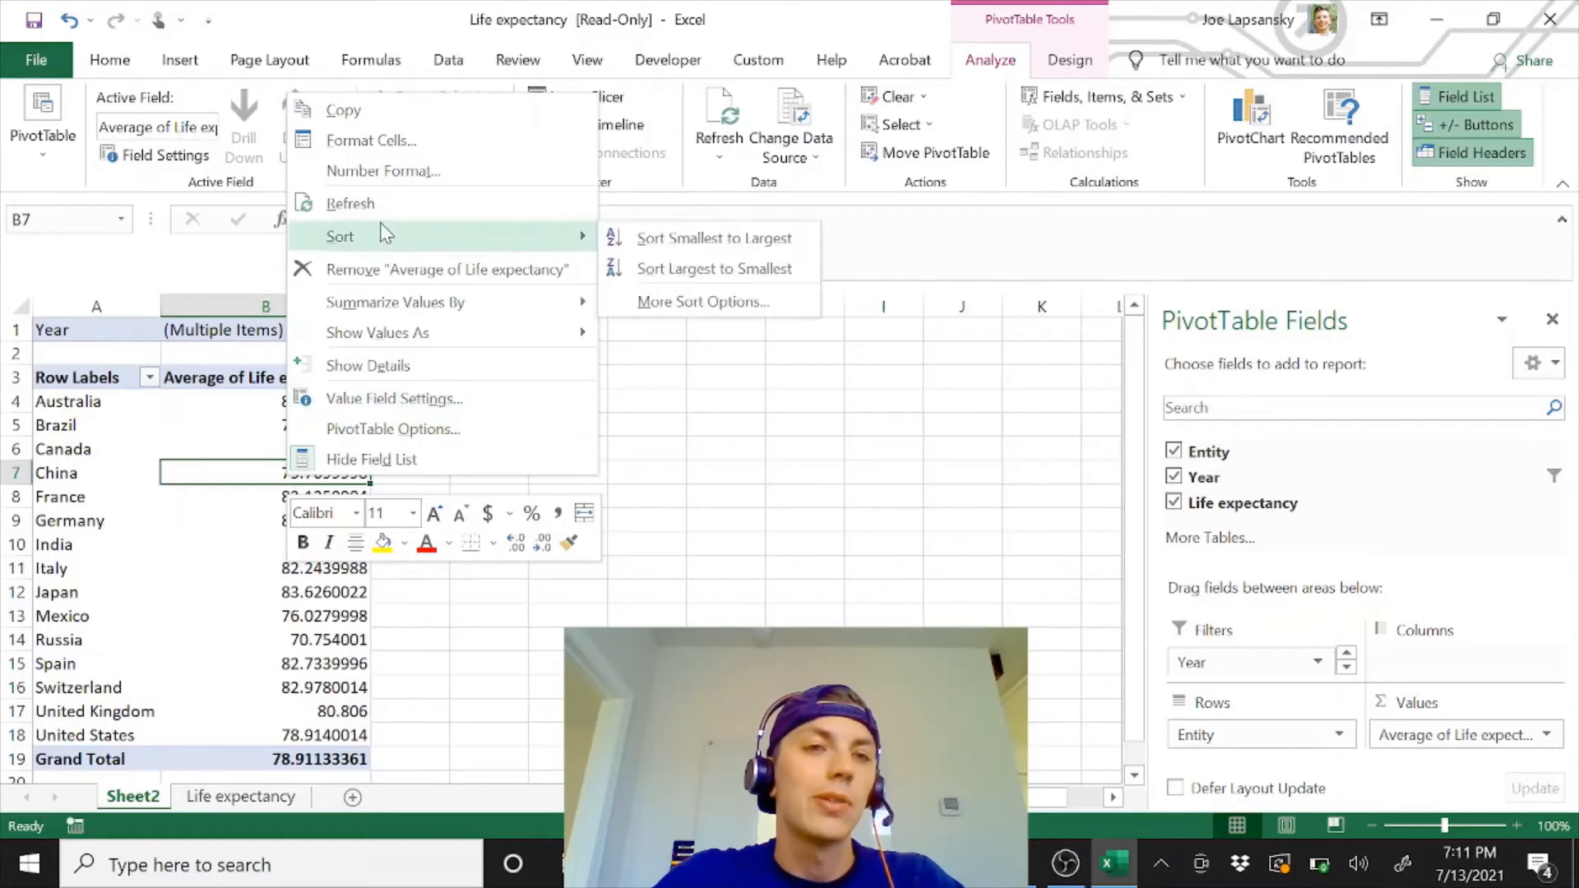
click(715, 269)
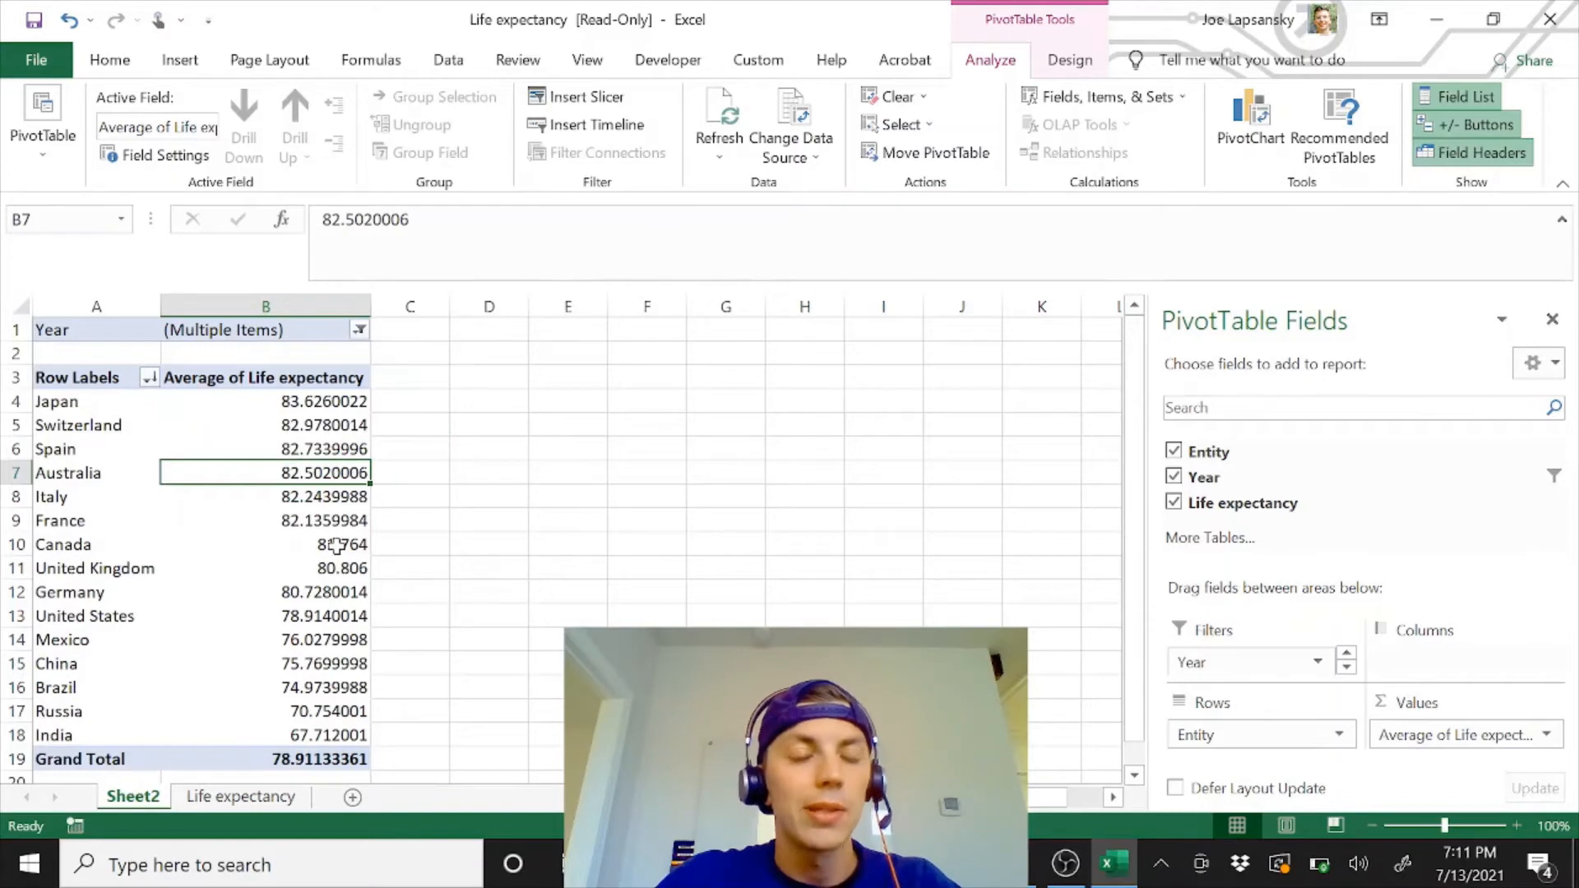
mouse_move(337, 545)
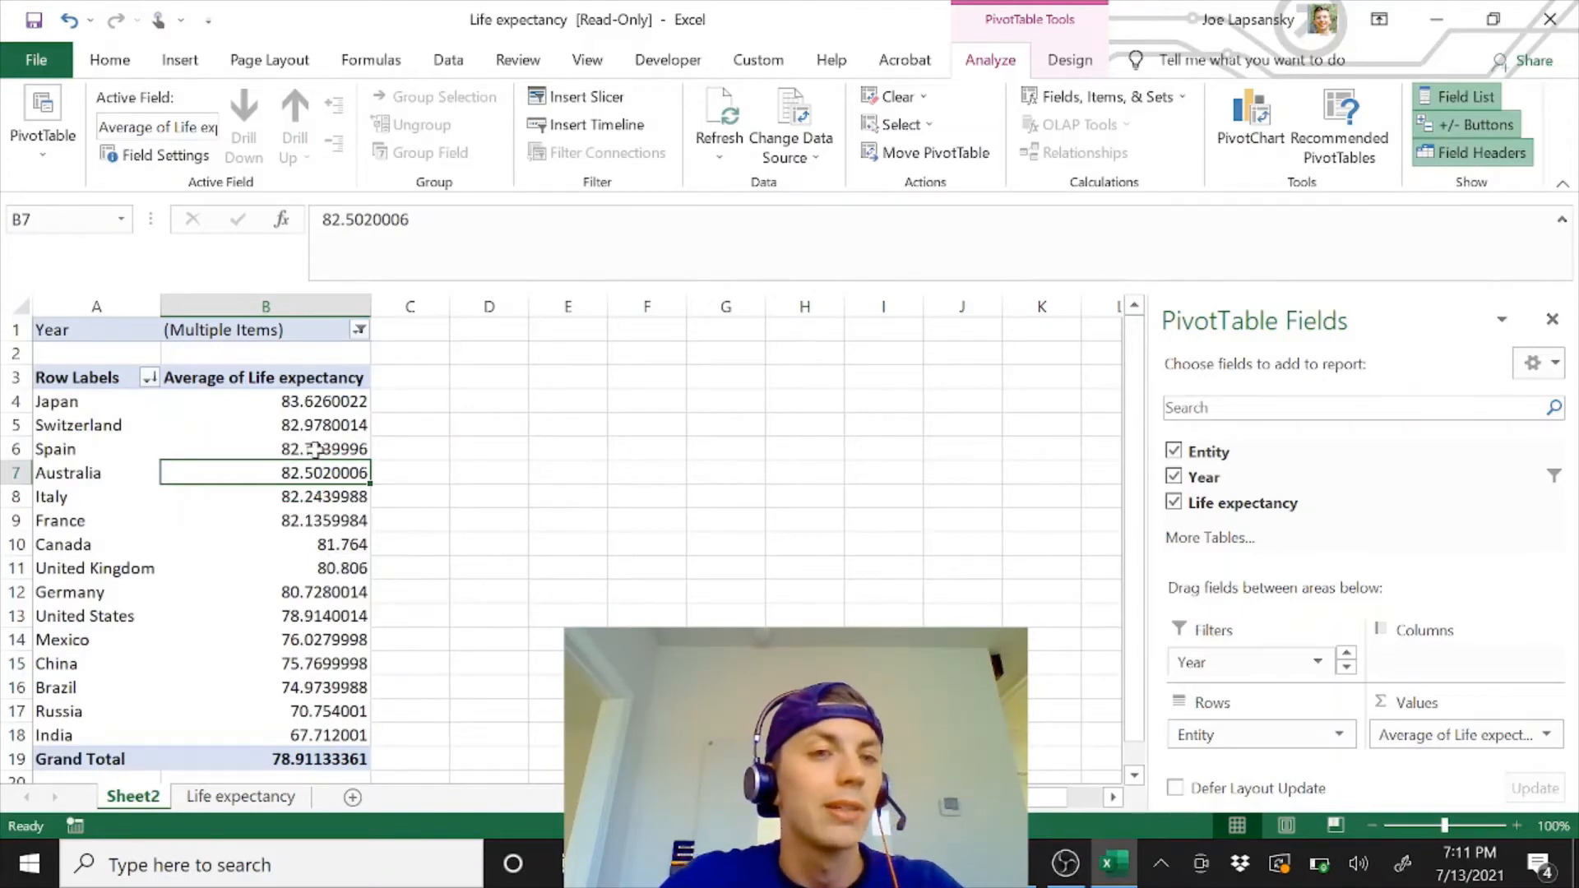
mouse_move(315, 449)
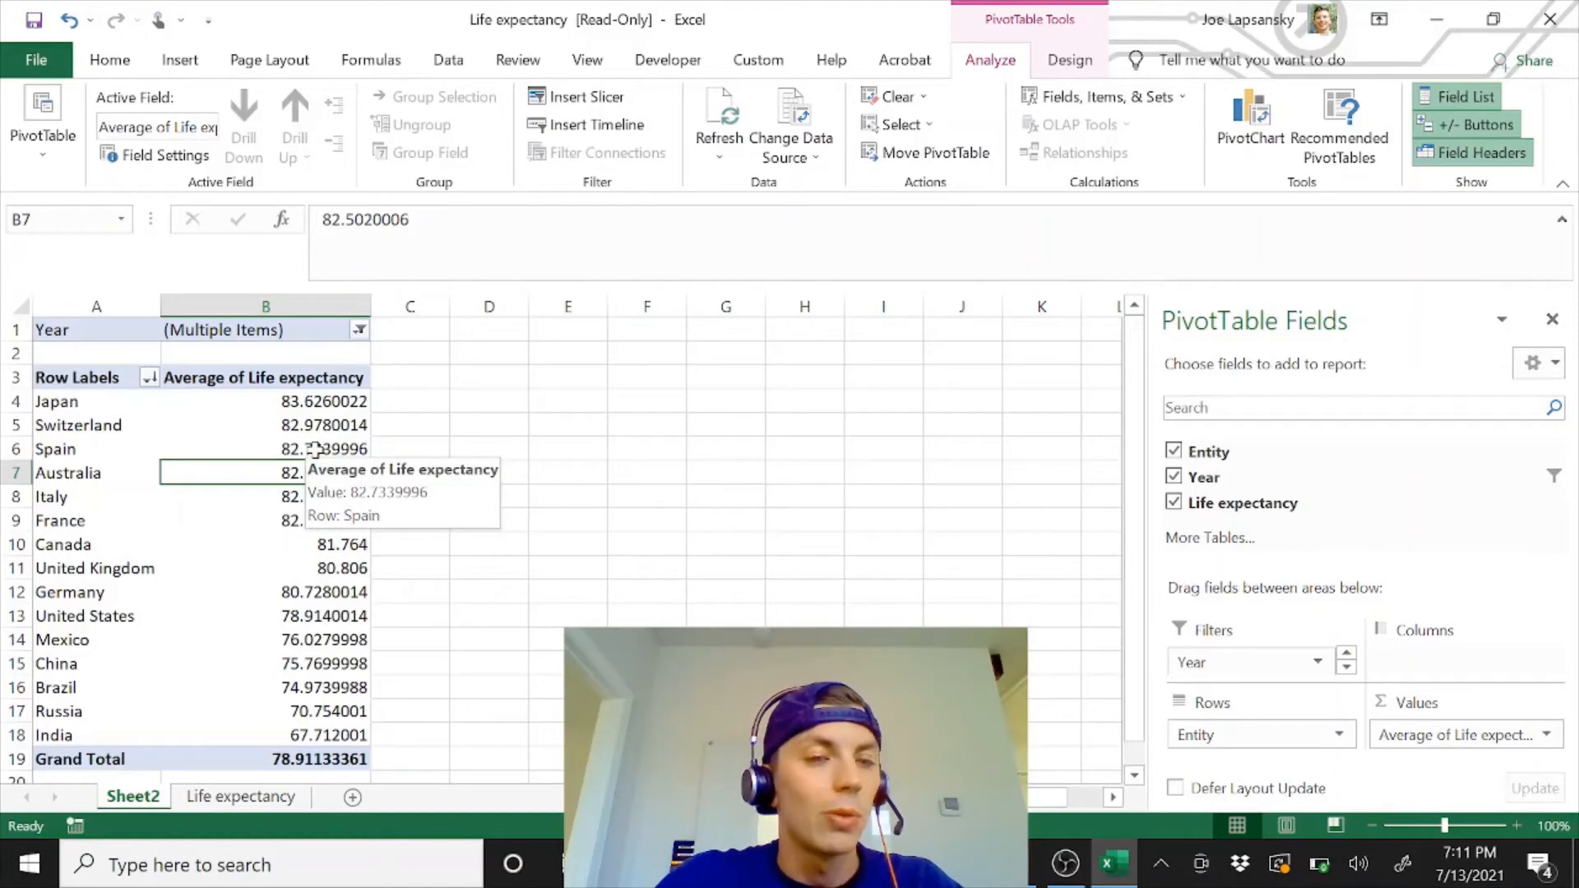
click(308, 732)
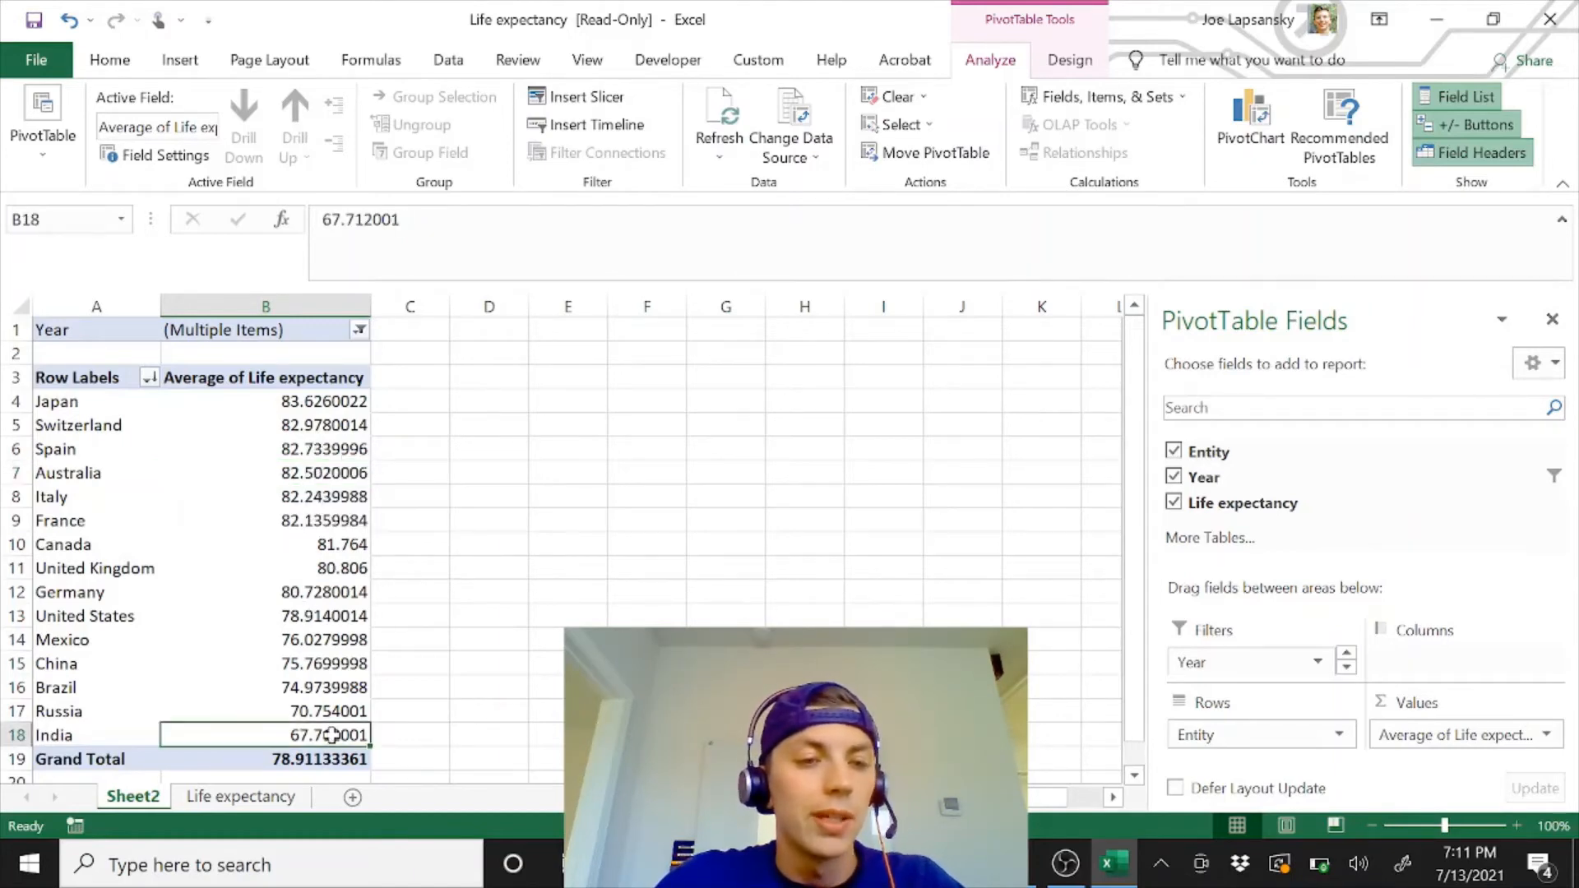
Append a row below the last record on the Life expectancy sheet with Entity Fiji, Year 2016 and Life expectancy 1000
click(320, 585)
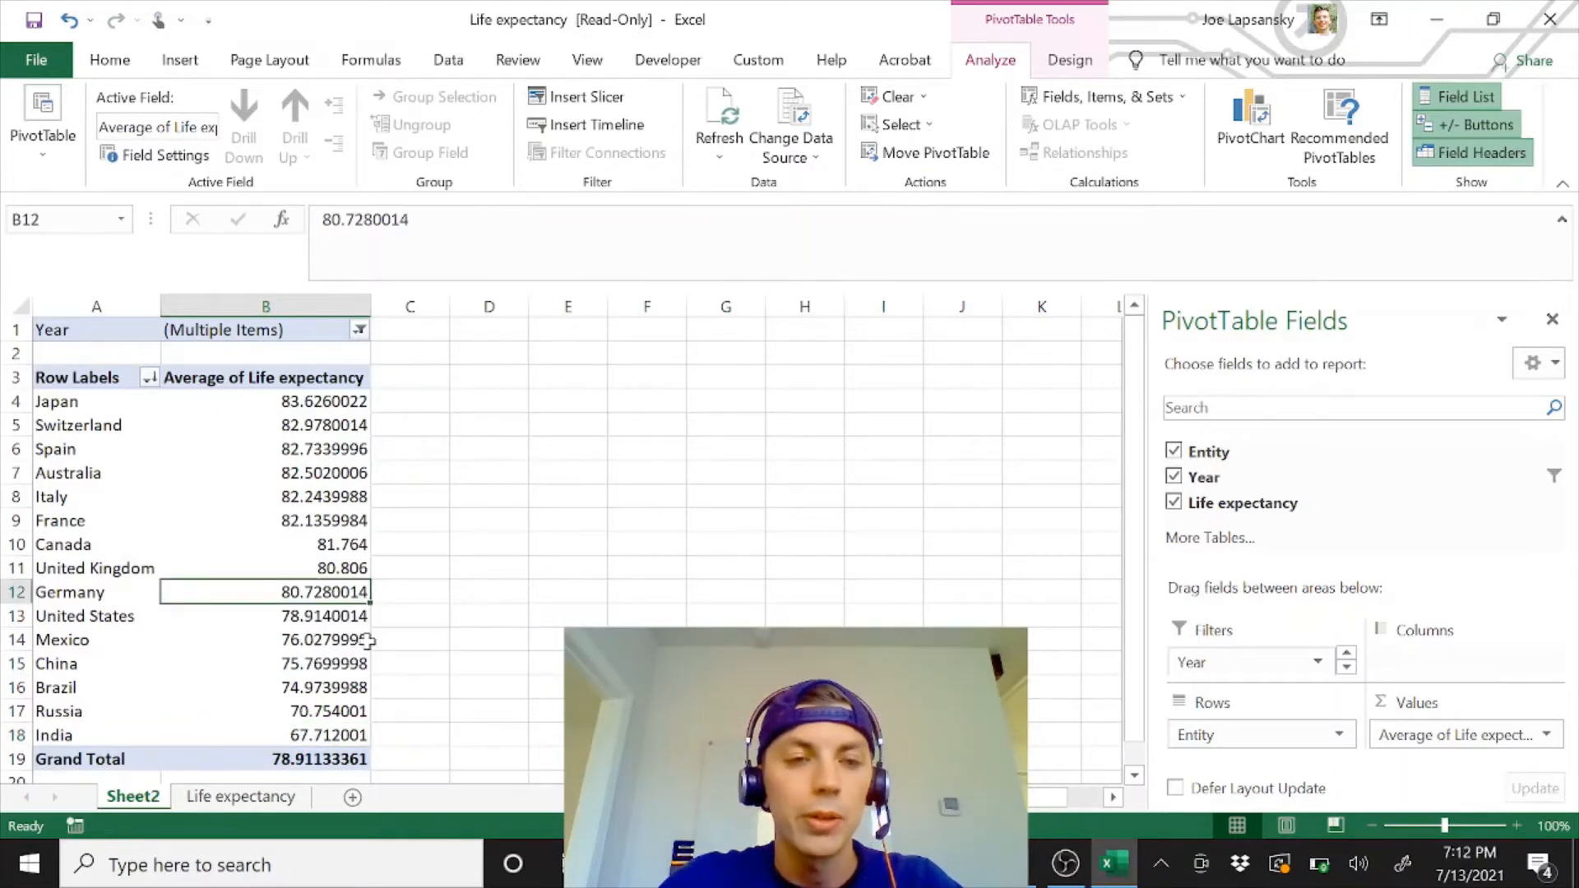
click(240, 796)
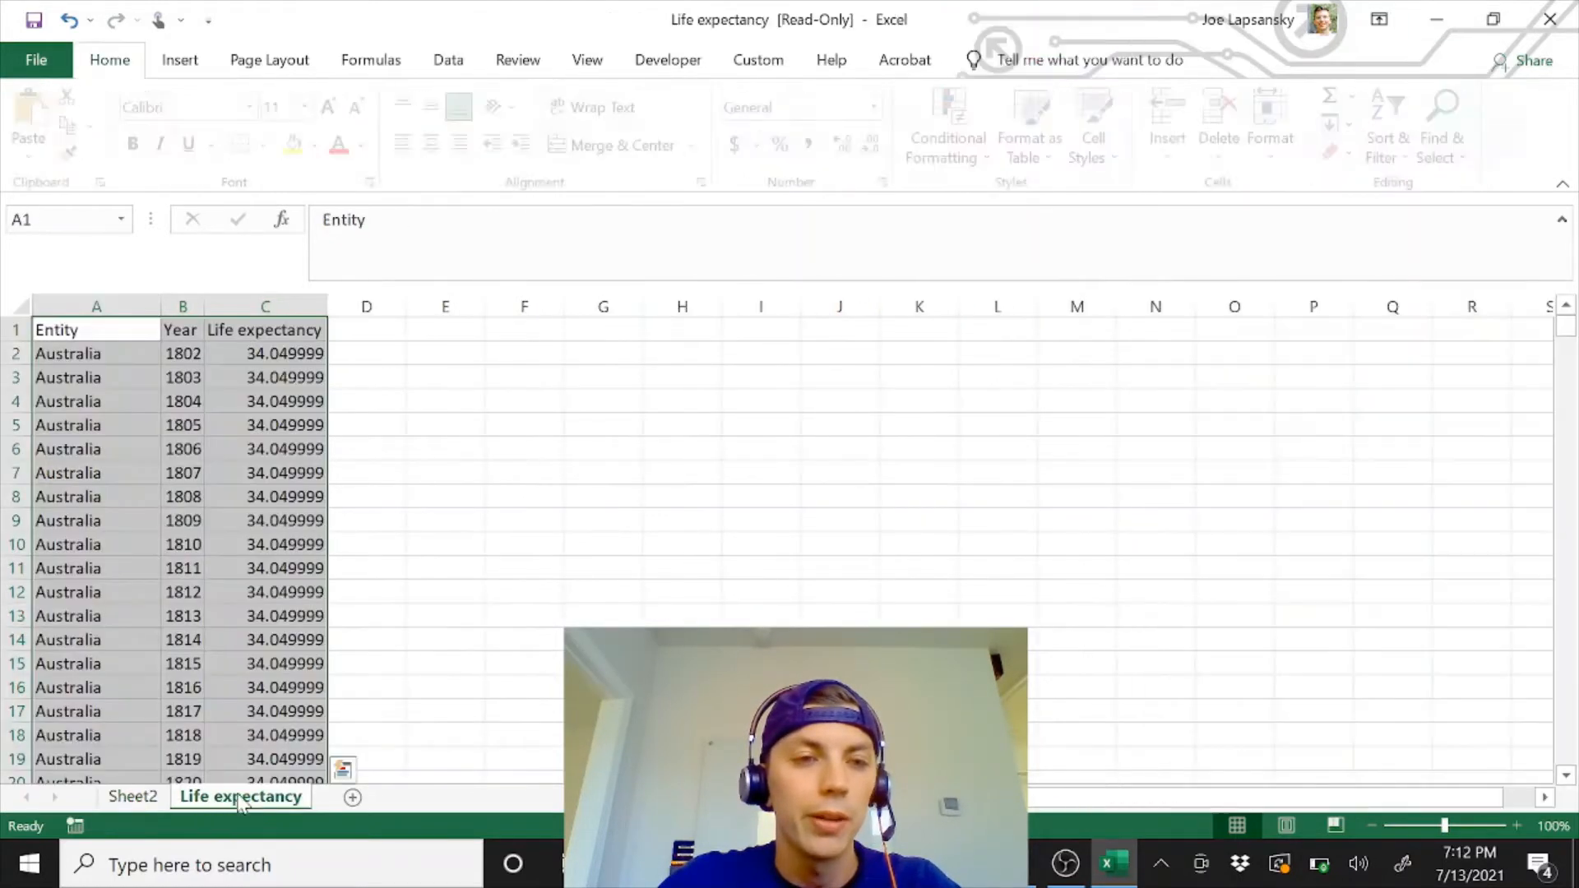
click(88, 567)
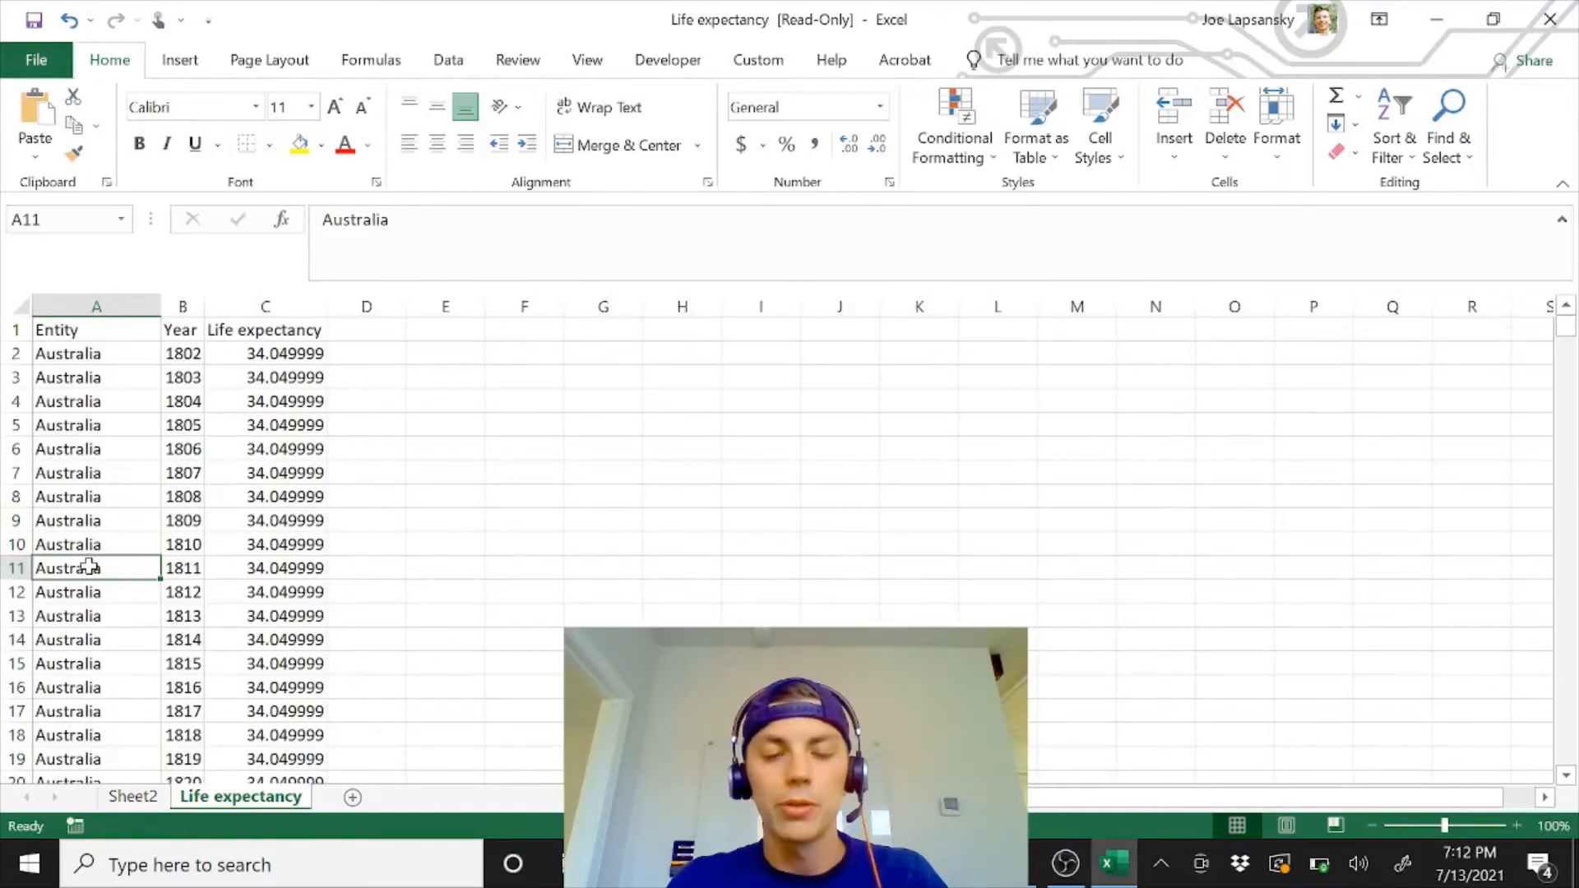
key(ctrl+shift+Down)
scroll(88, 566, down, 3)
click(88, 566)
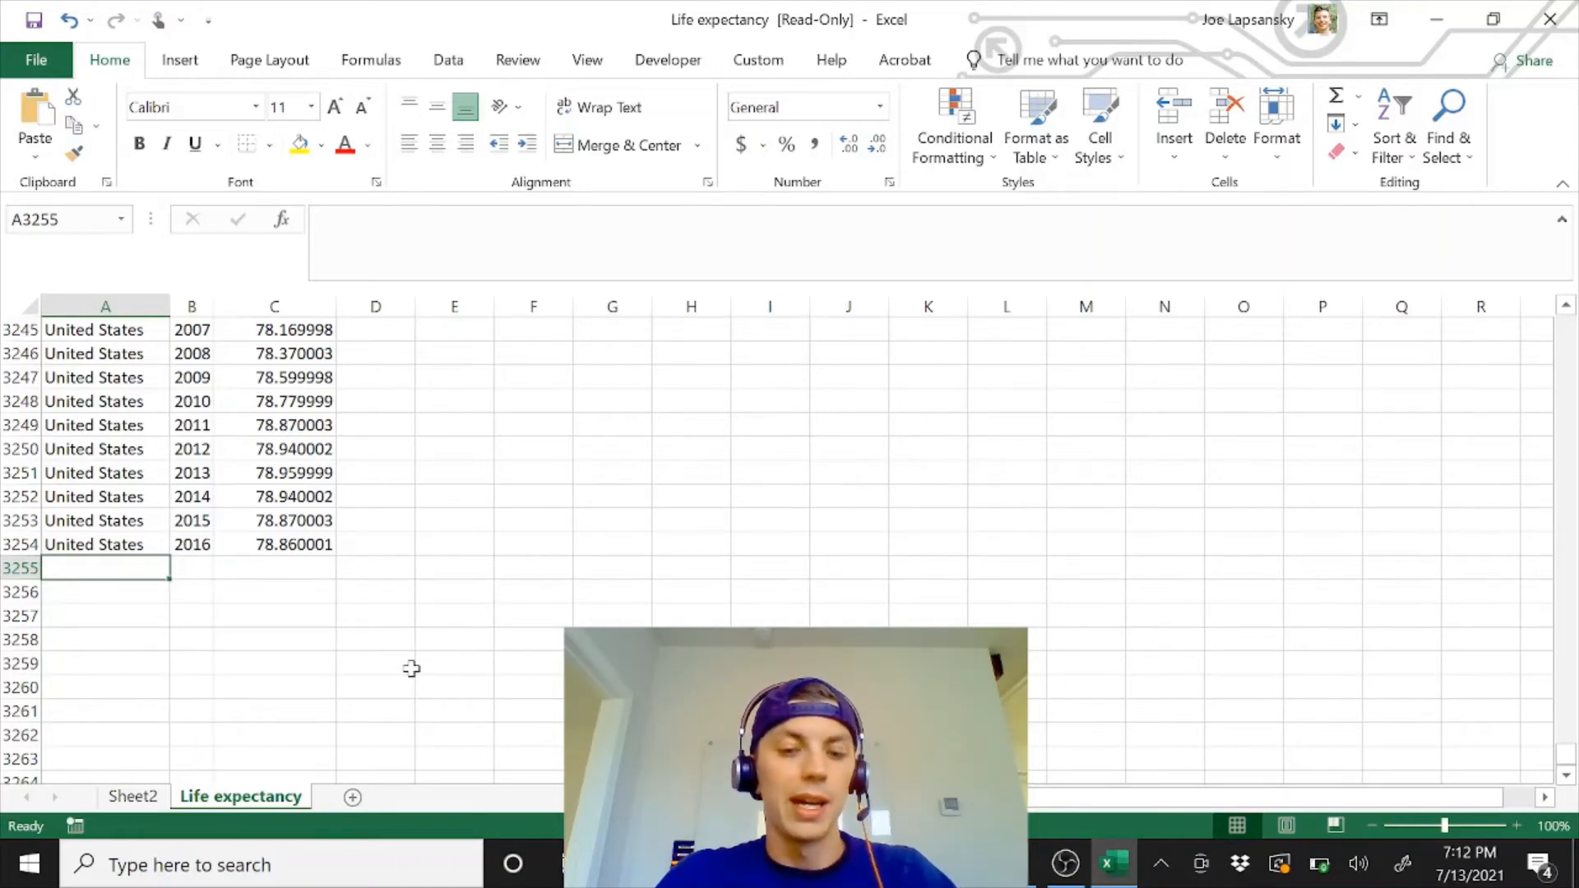
text(Fiji)
key(Tab)
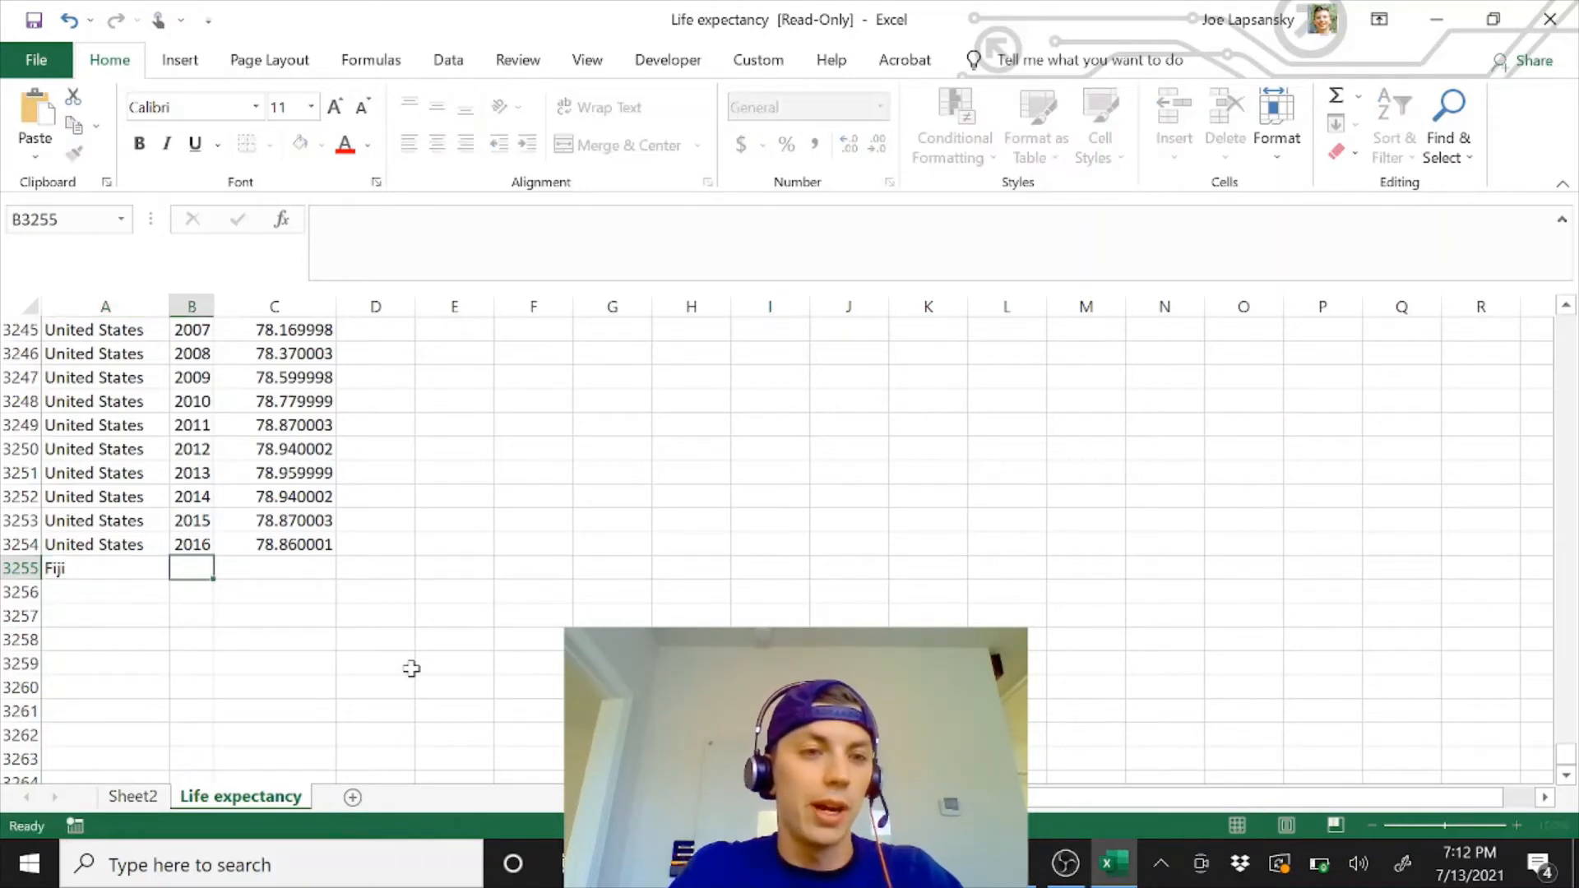
text(2016)
key(Tab)
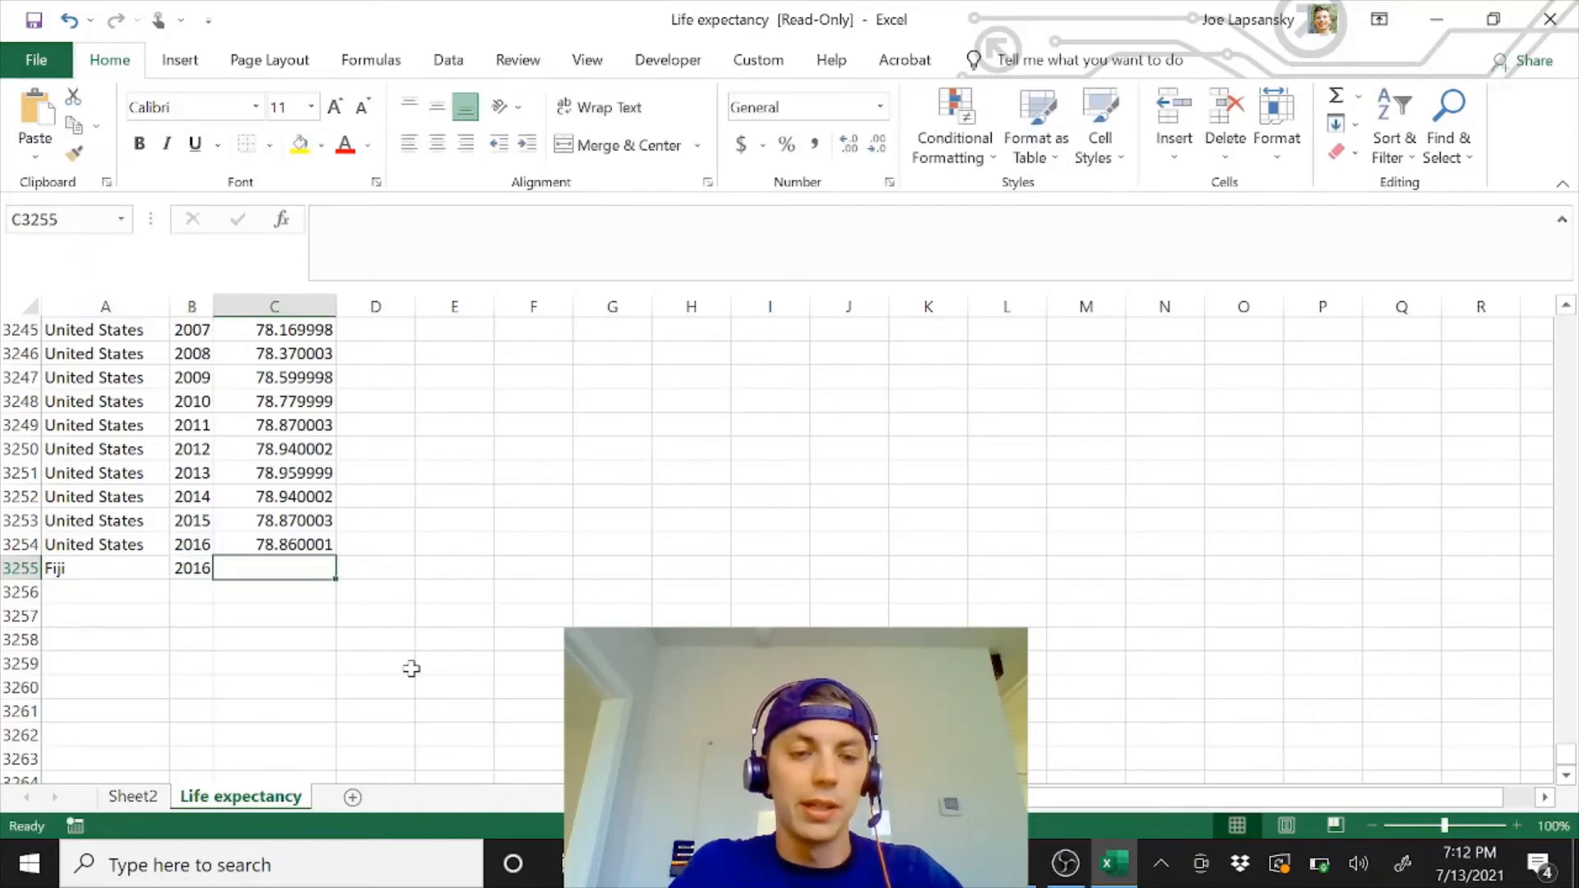
text(1000)
key(Return)
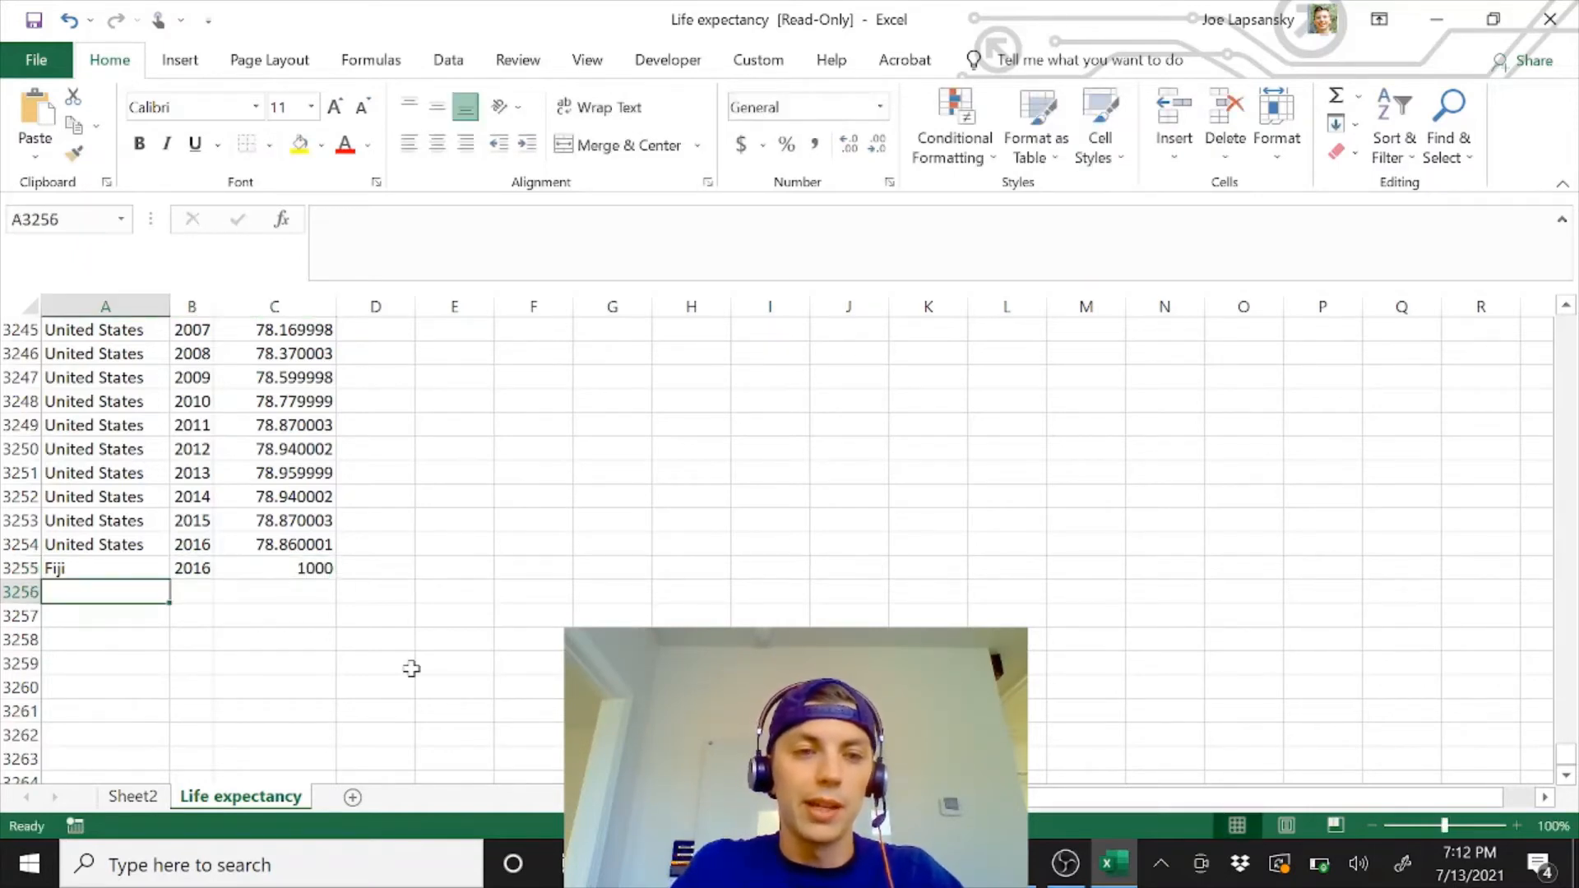
Refresh the PivotTable on Sheet2
click(152, 800)
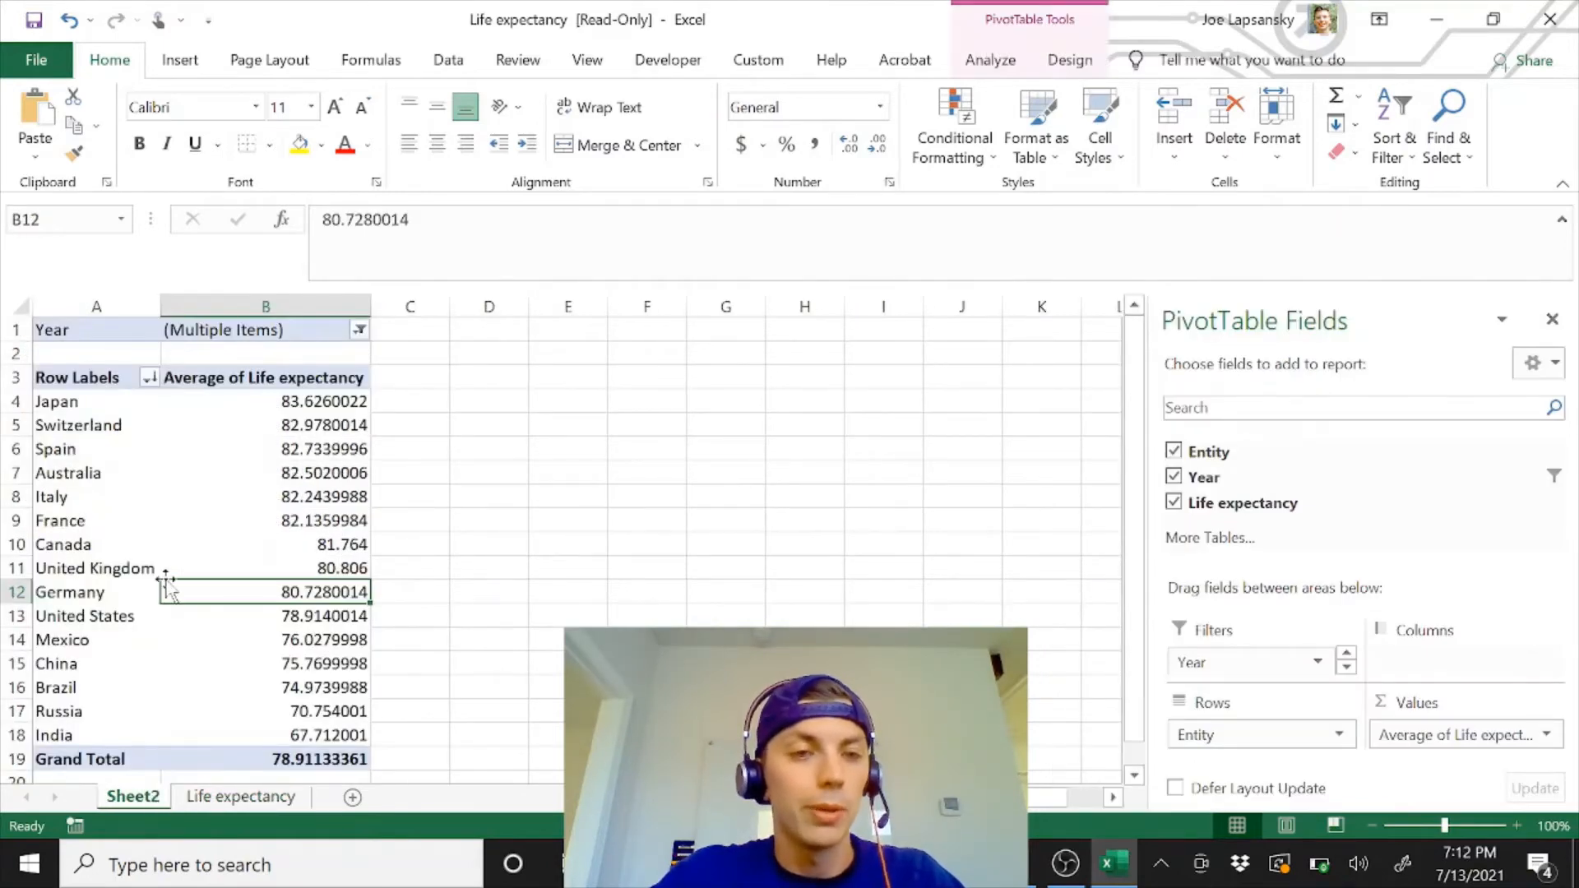
right_click(260, 526)
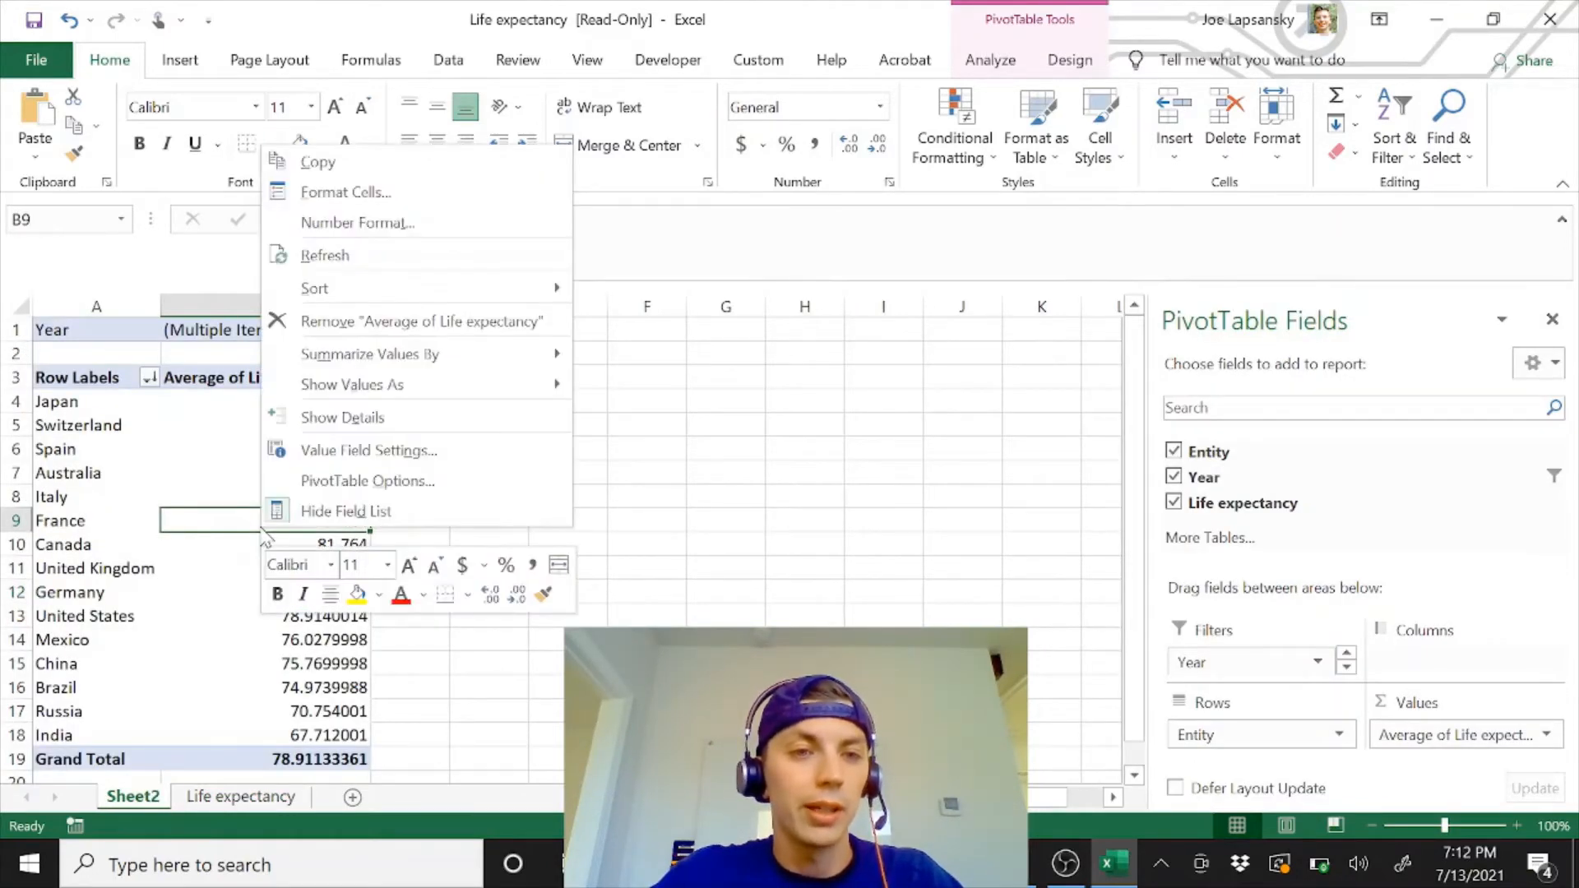
click(331, 255)
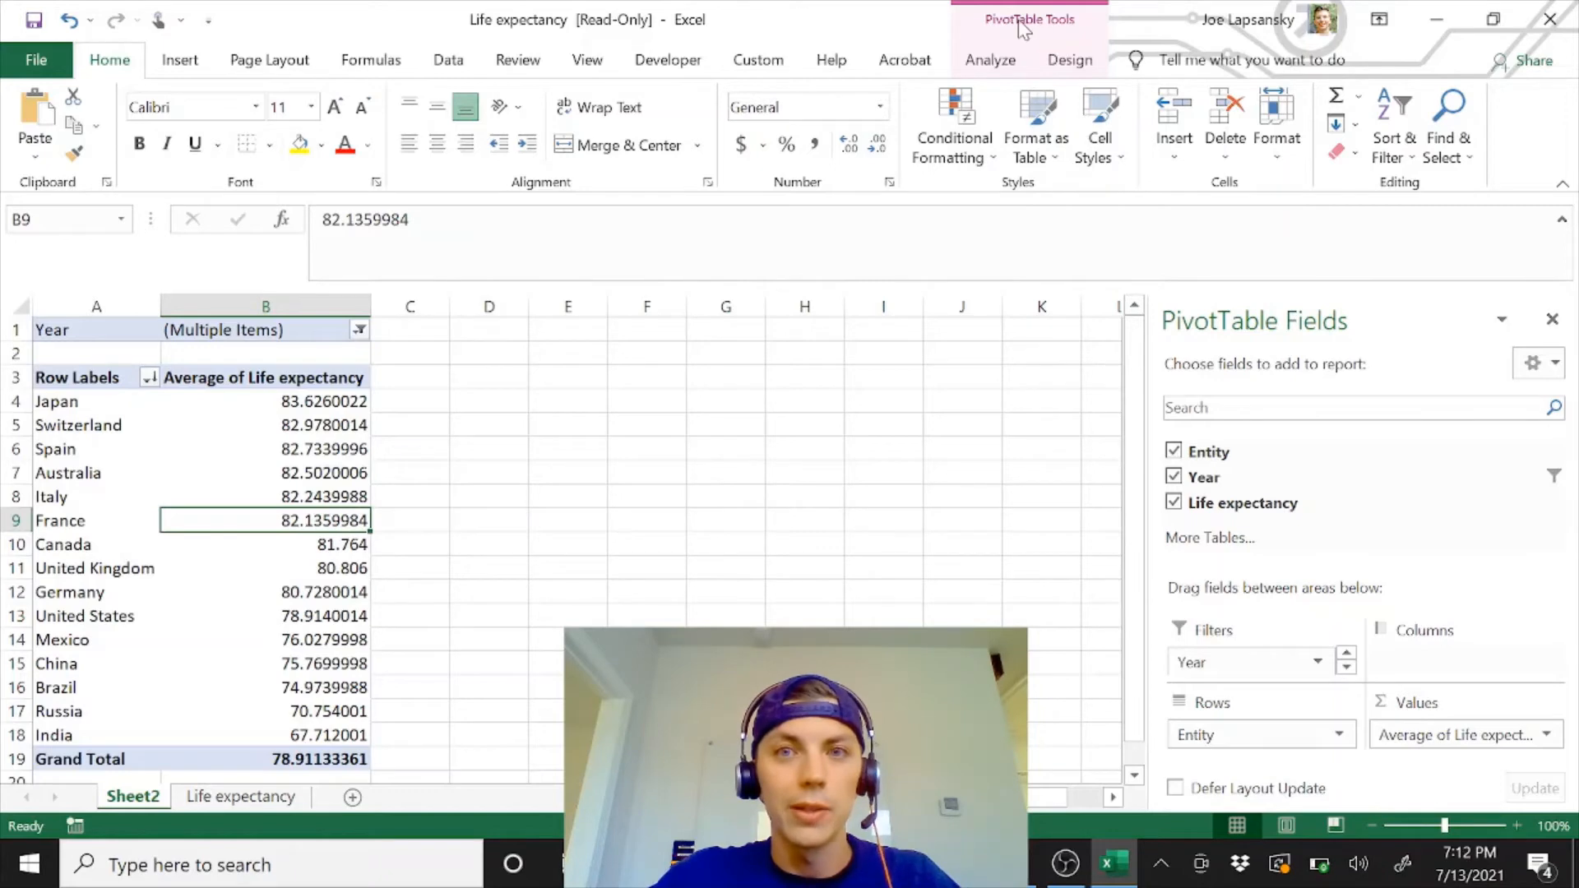
Change the PivotTable's data source to 'Life expectancy'!$A$1:$C$3255 and check the Fiji row in the report
click(1016, 70)
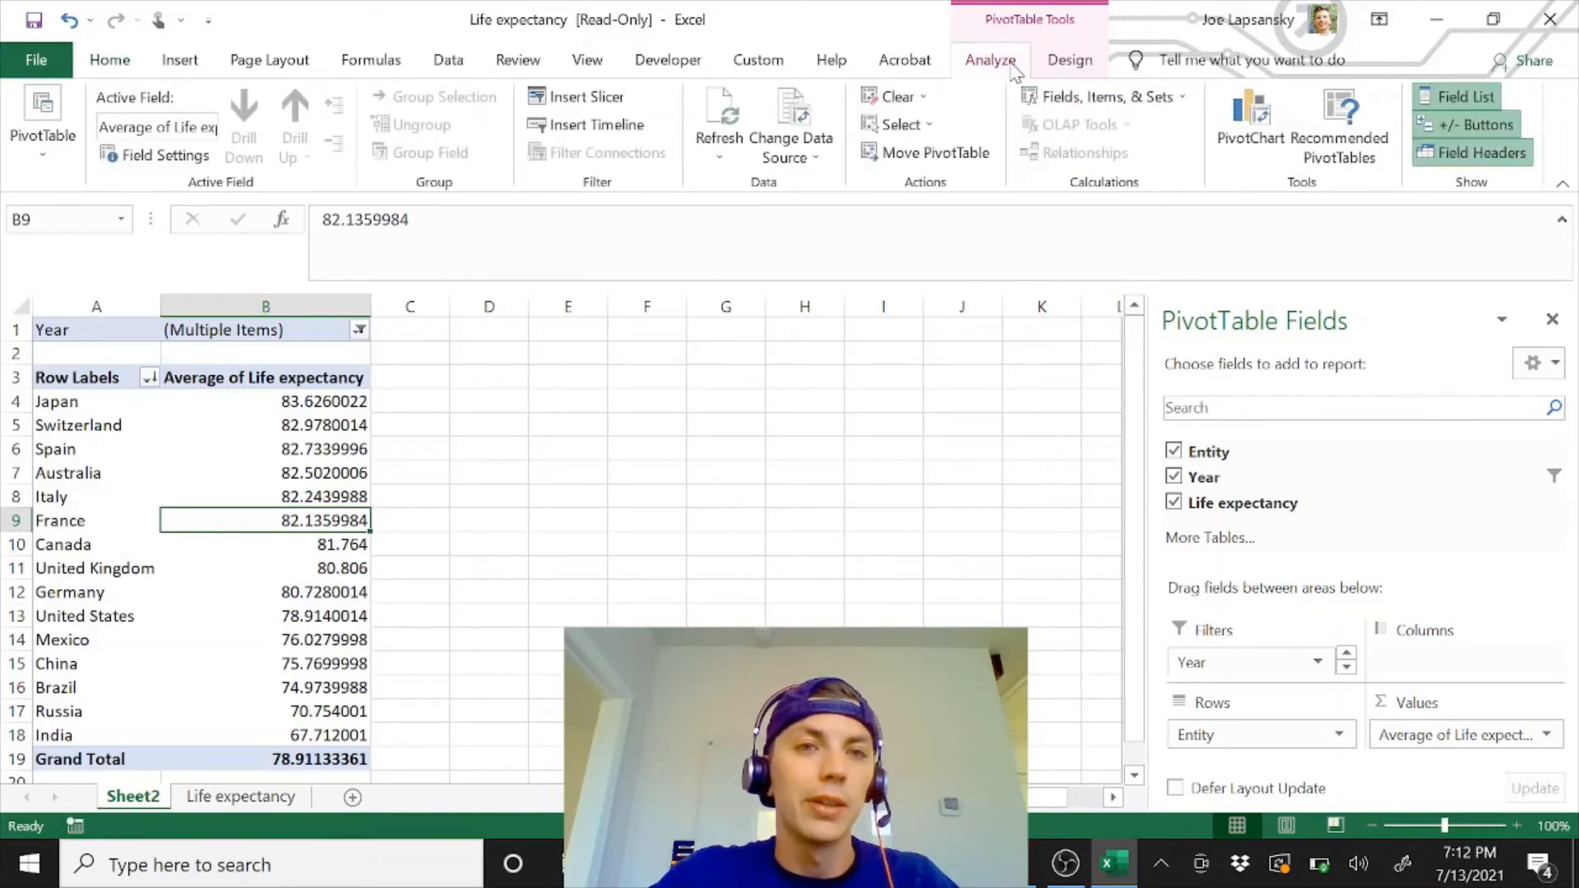
click(787, 152)
click(814, 185)
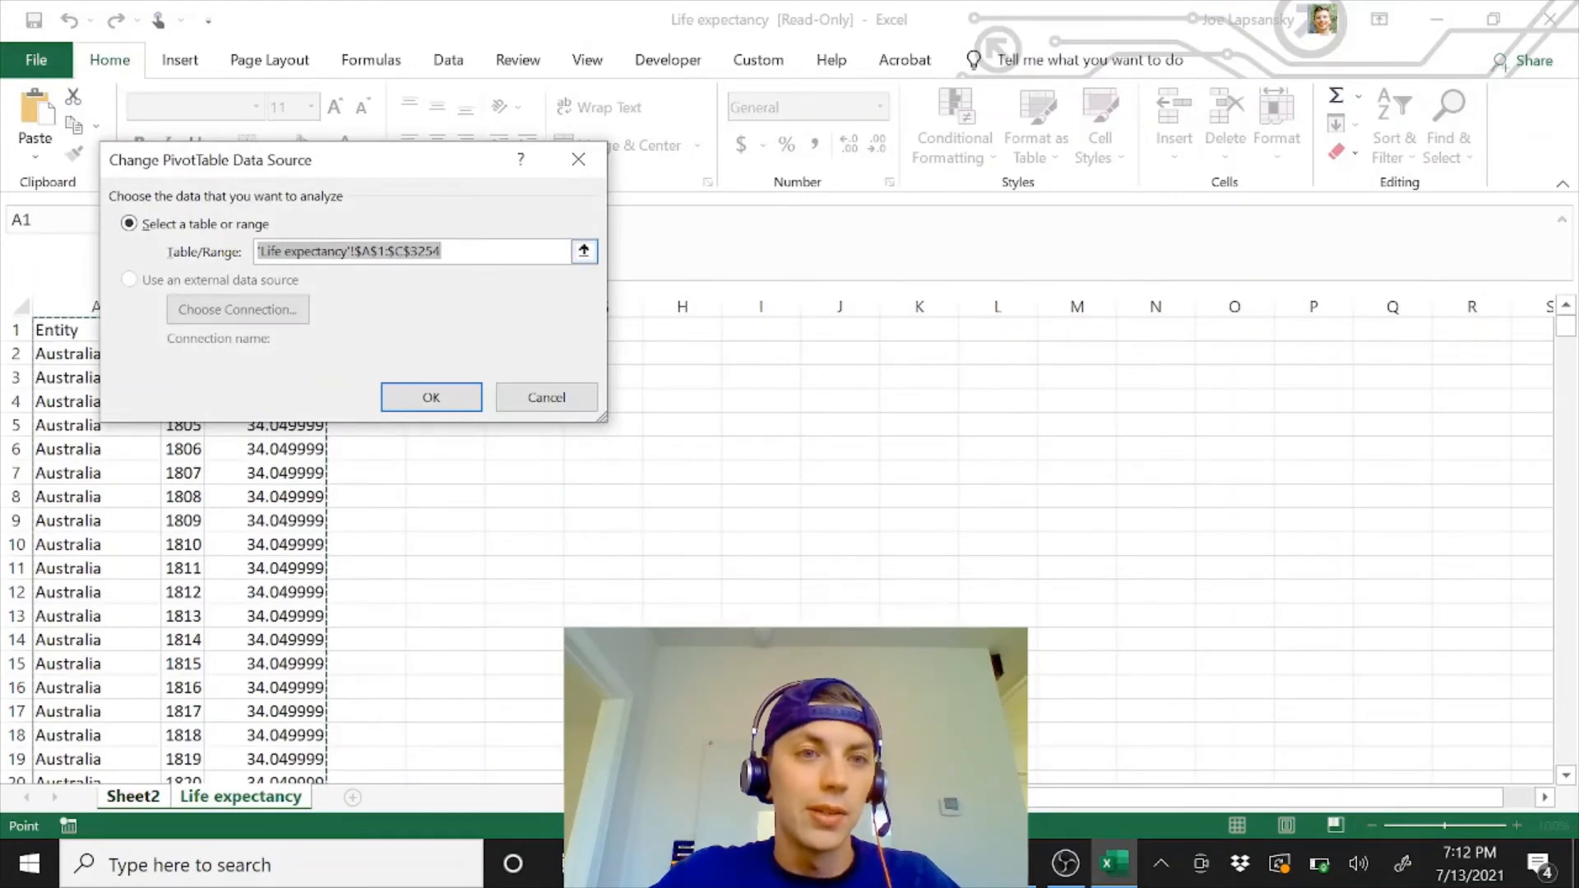
click(441, 251)
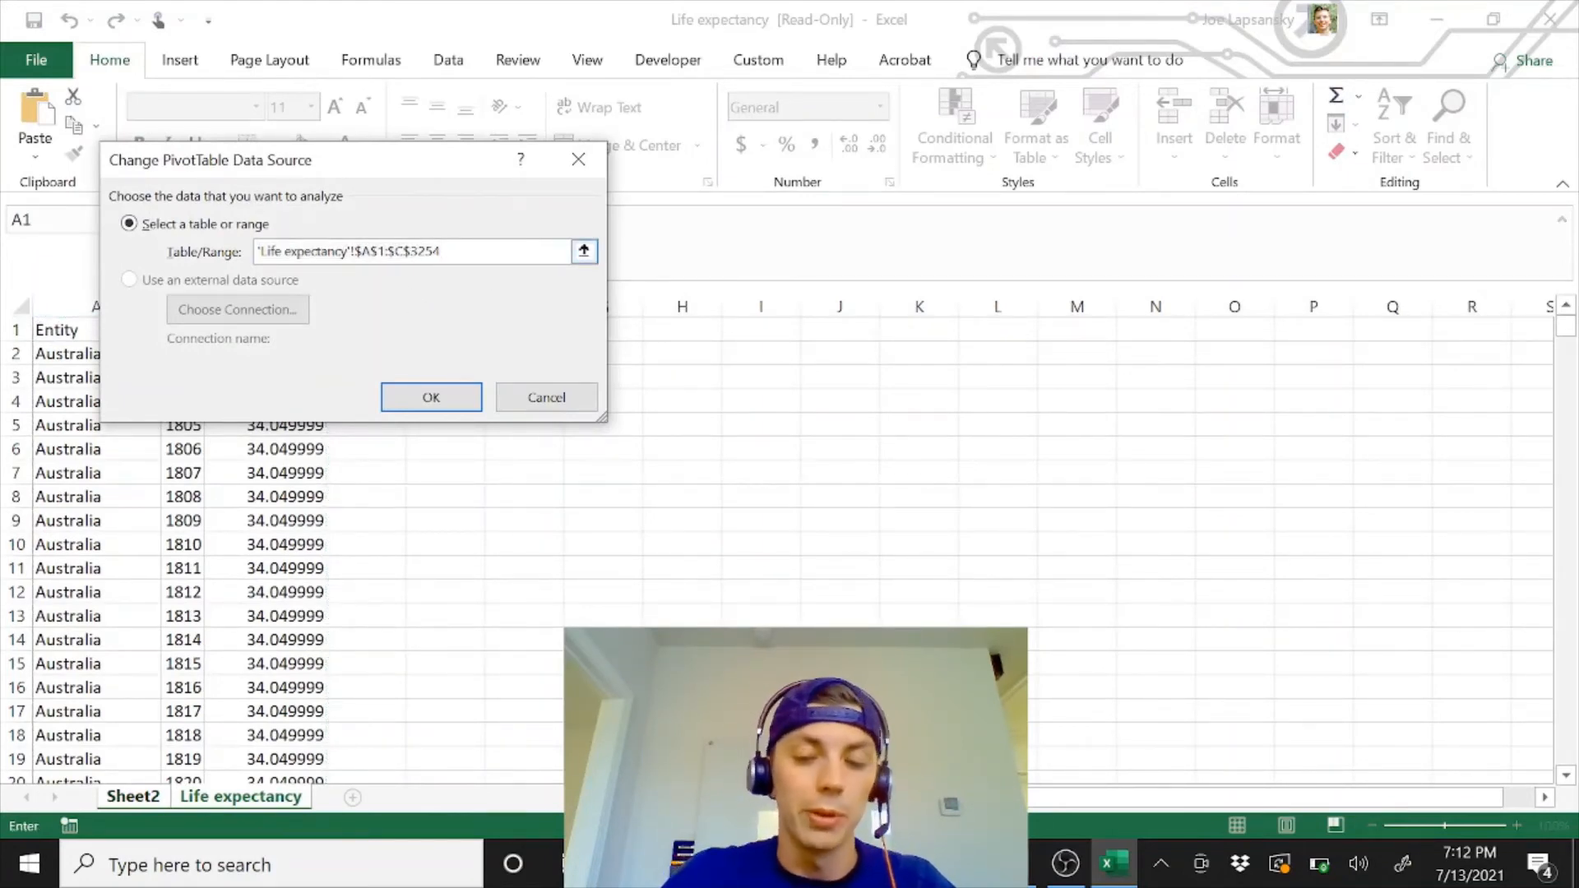
key(BackSpace)
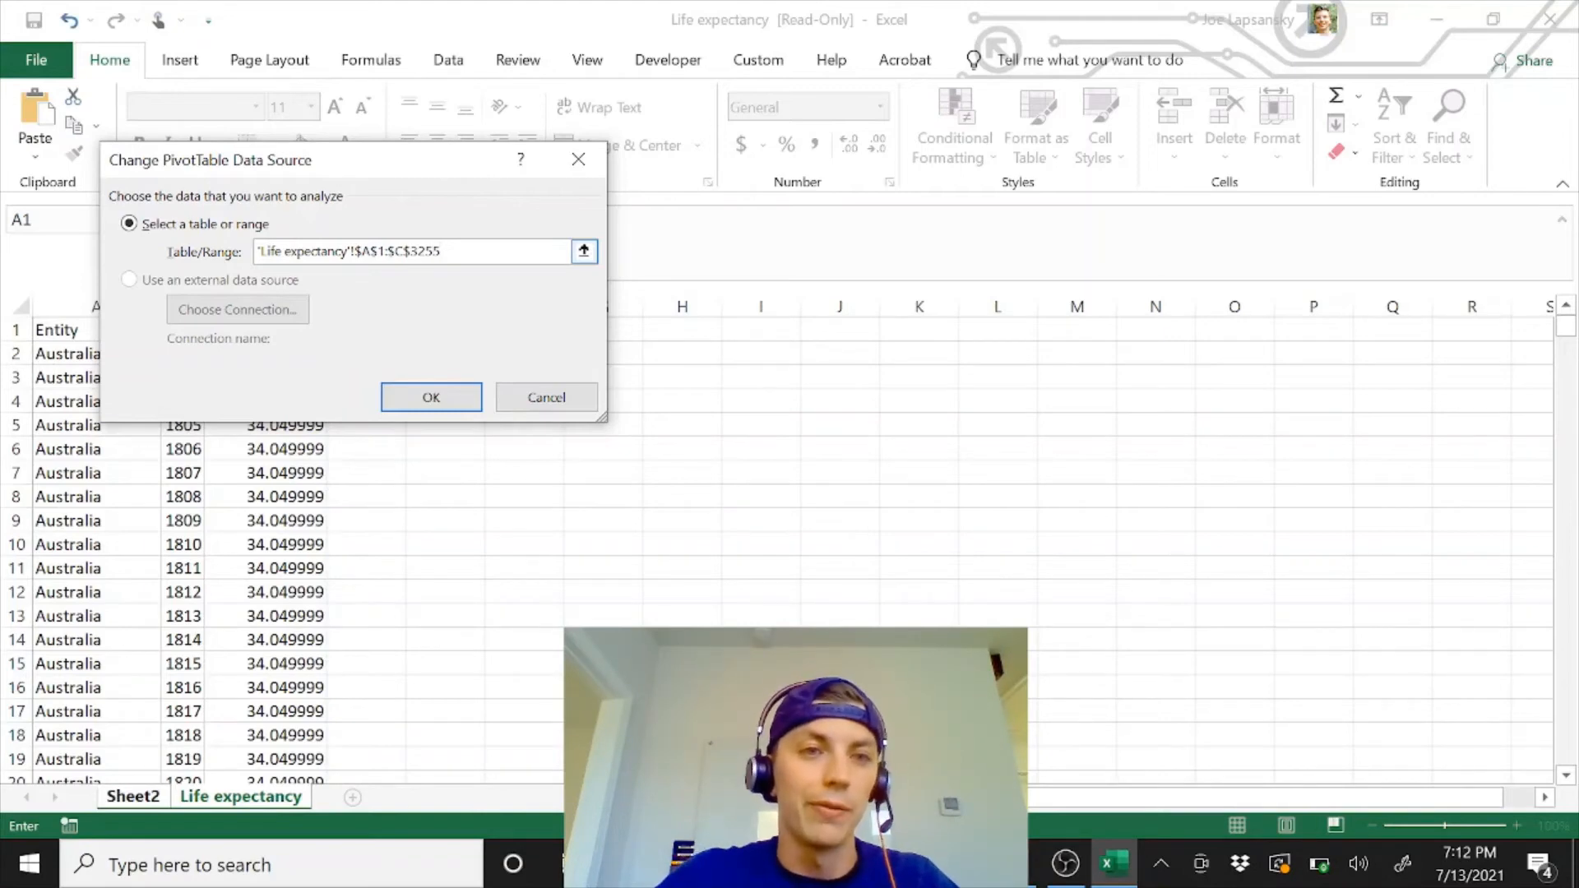
text(5)
click(431, 398)
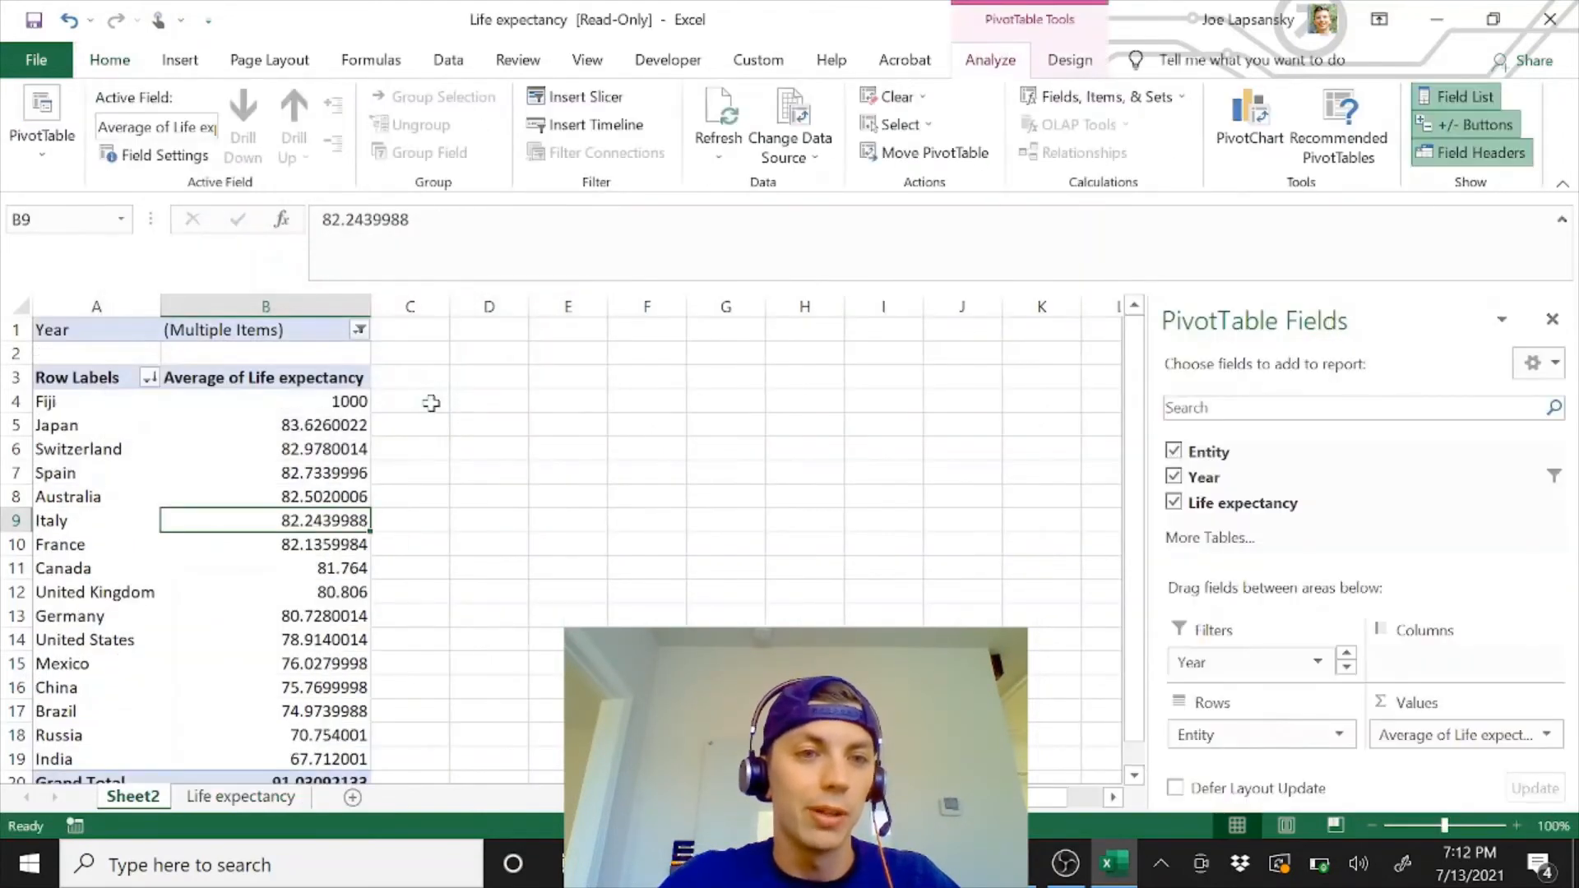
drag(330, 401, 89, 404)
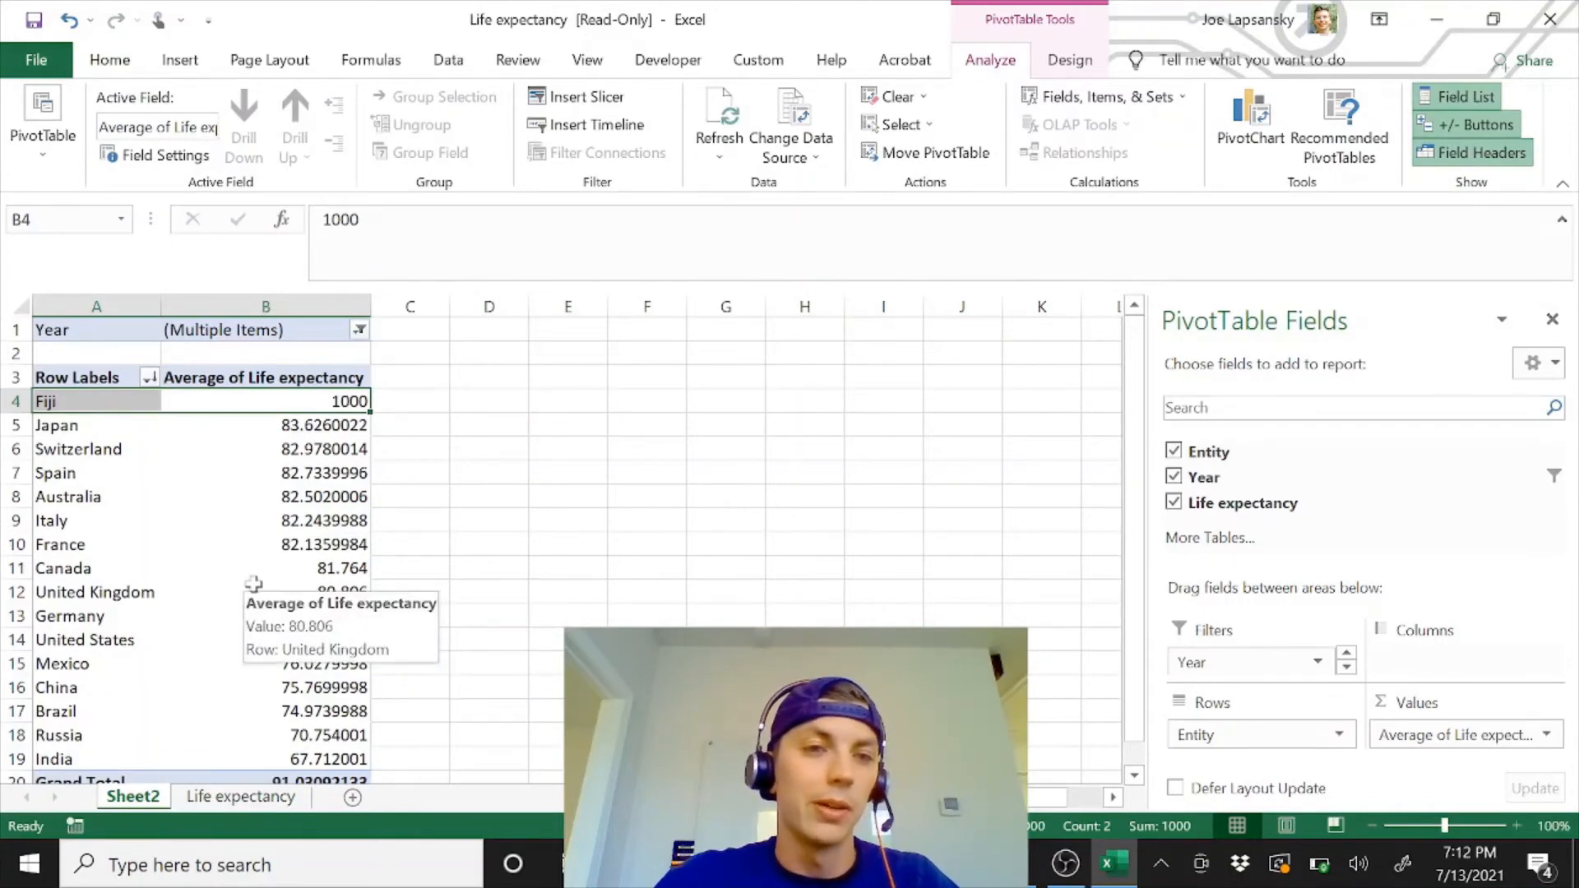
click(253, 585)
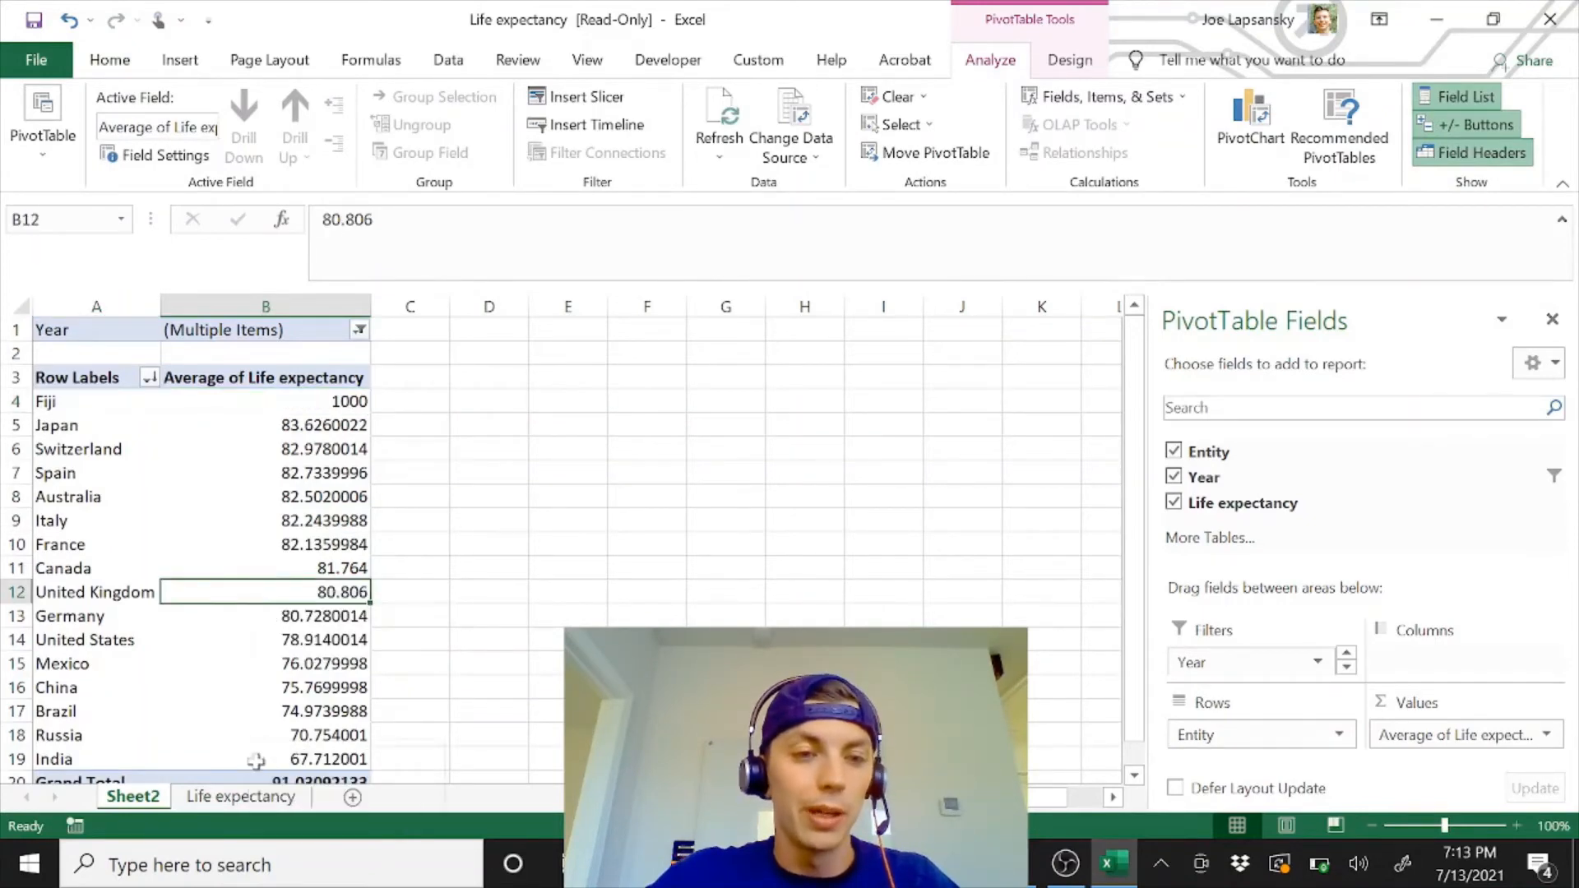
Duplicate the Life expectancy worksheet, placing the copy directly after the original
click(237, 798)
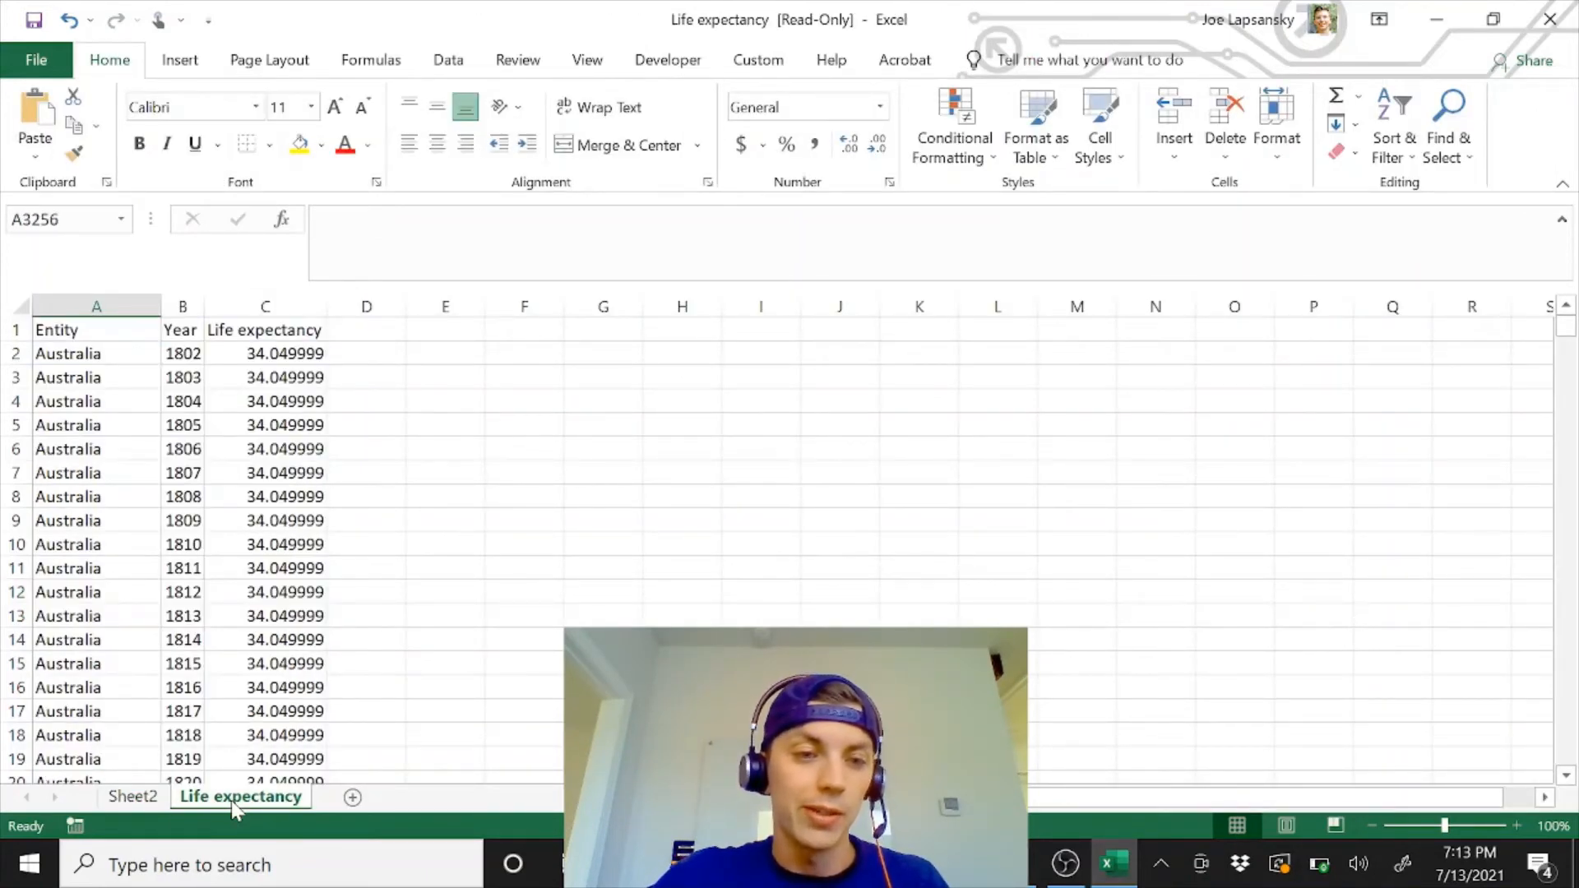
drag(230, 801, 362, 773)
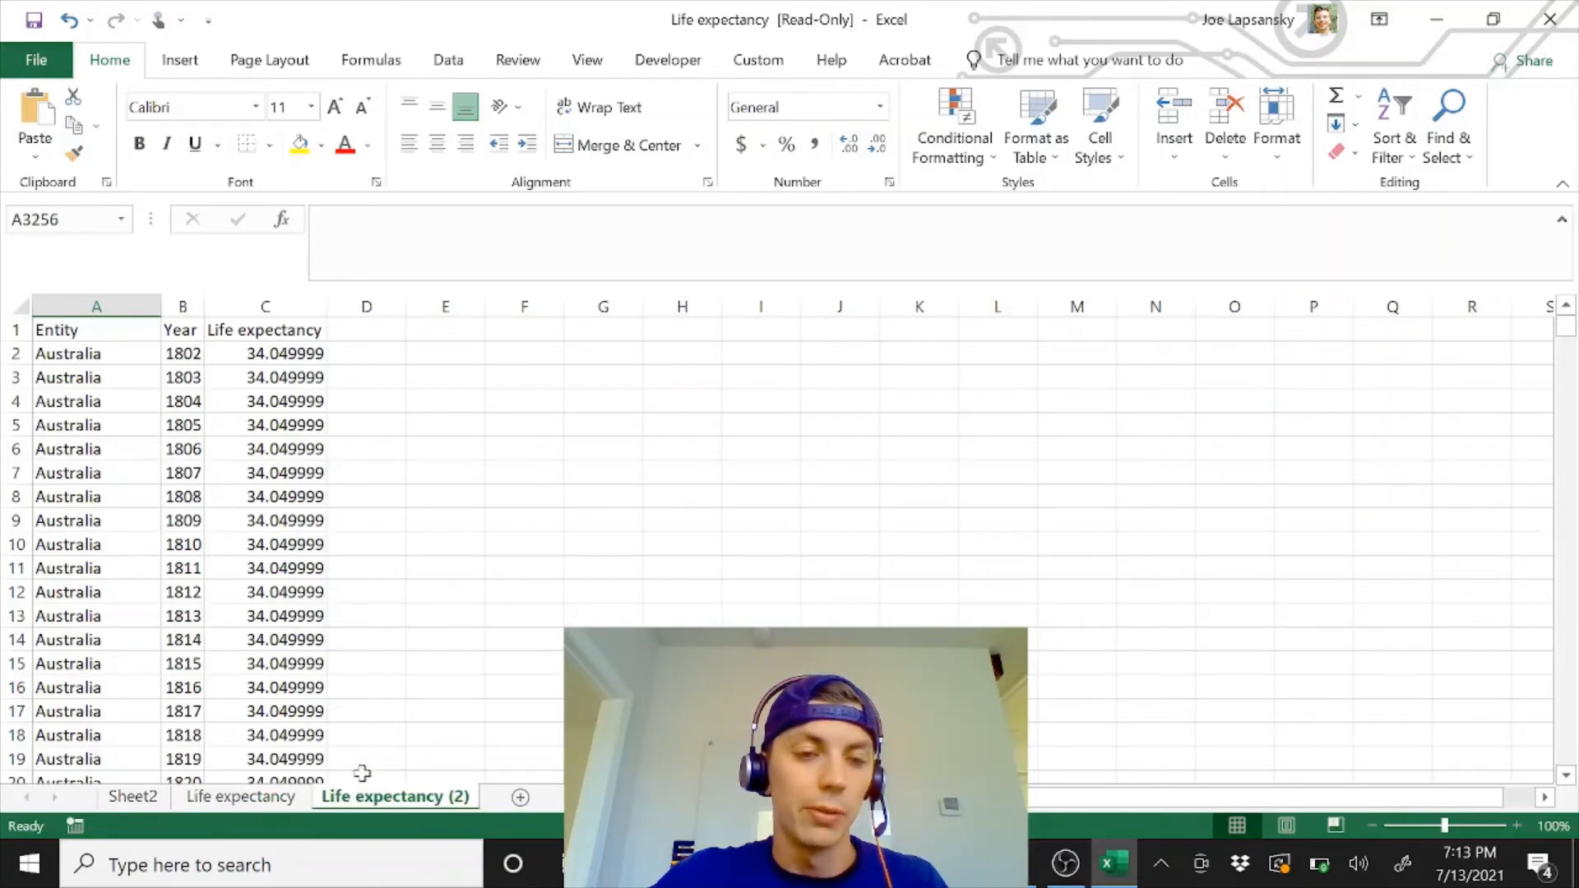
click(156, 450)
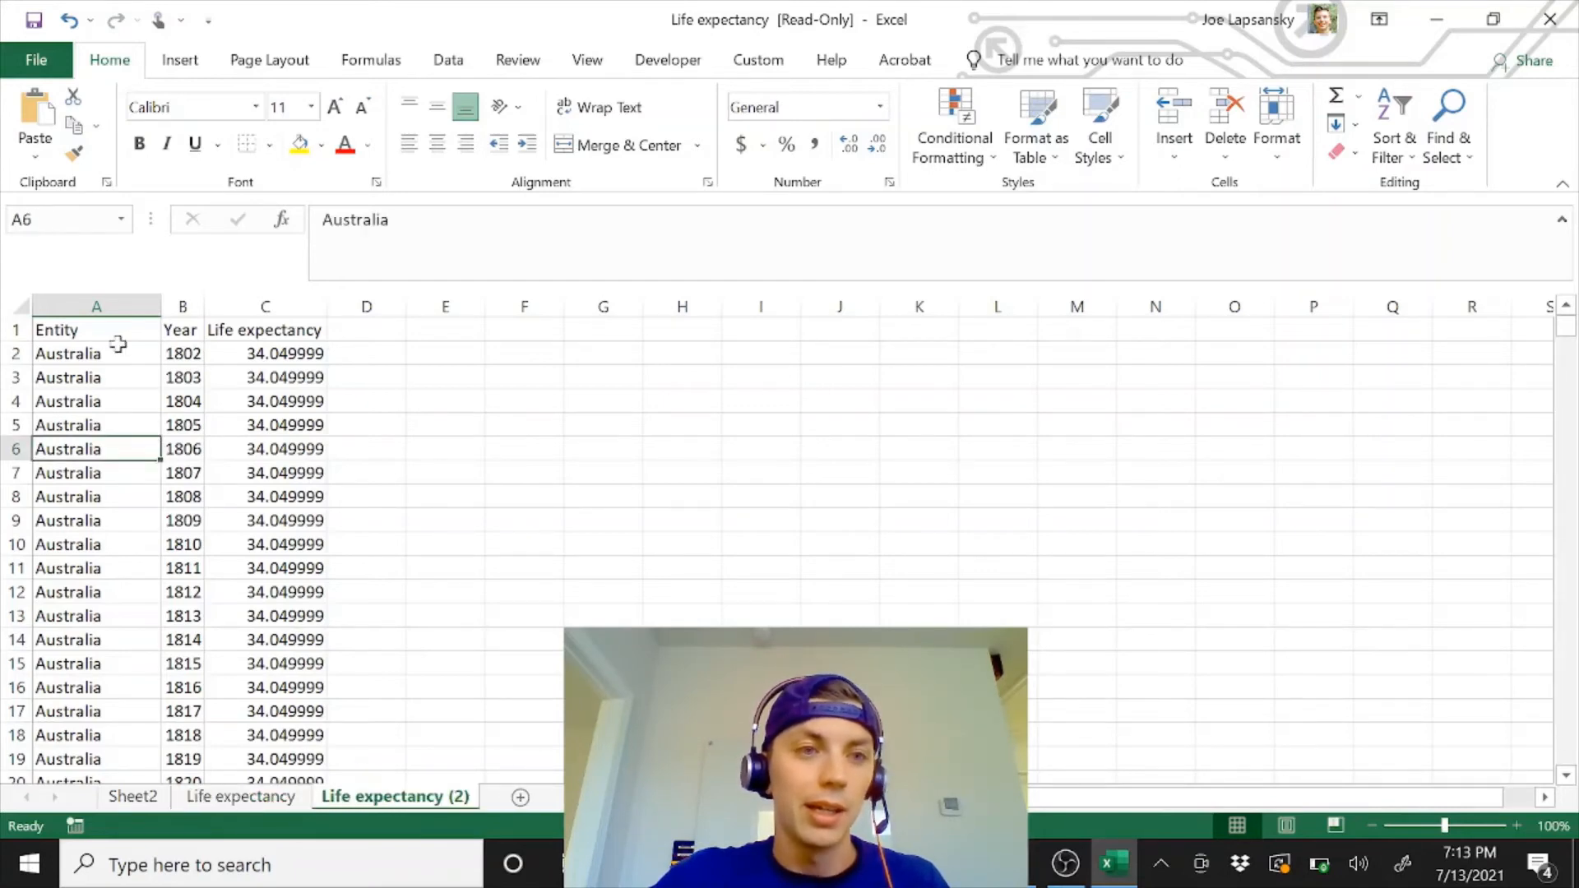
Format the range A1:C3255 on the copied sheet as a table with headers, using an orange light style
click(112, 330)
key(ctrl+shift+Right)
key(ctrl+shift+Down)
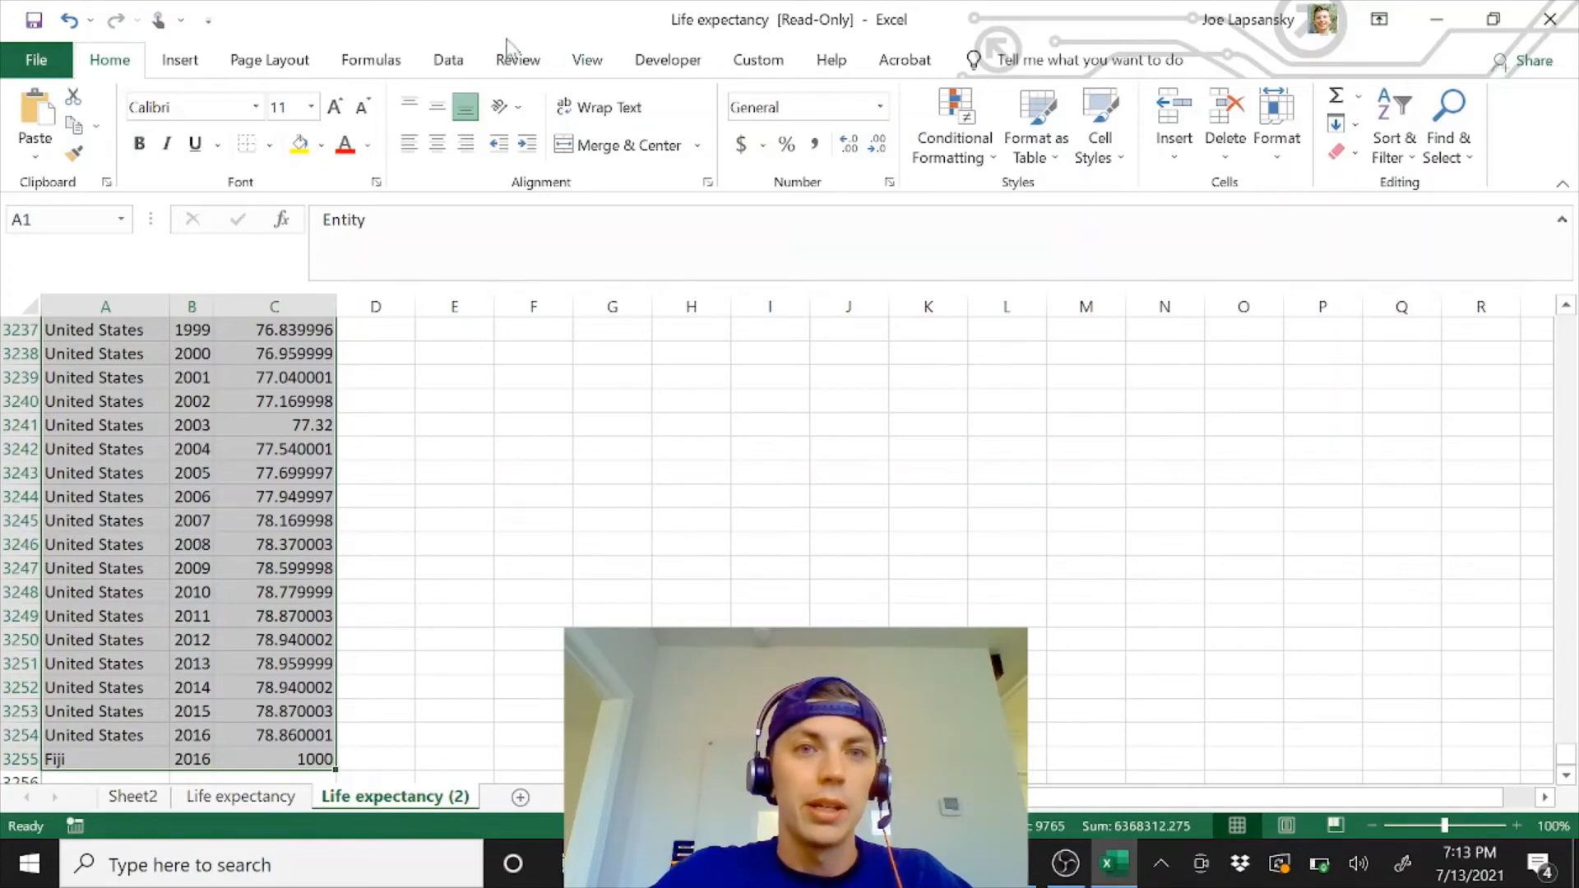
click(1038, 148)
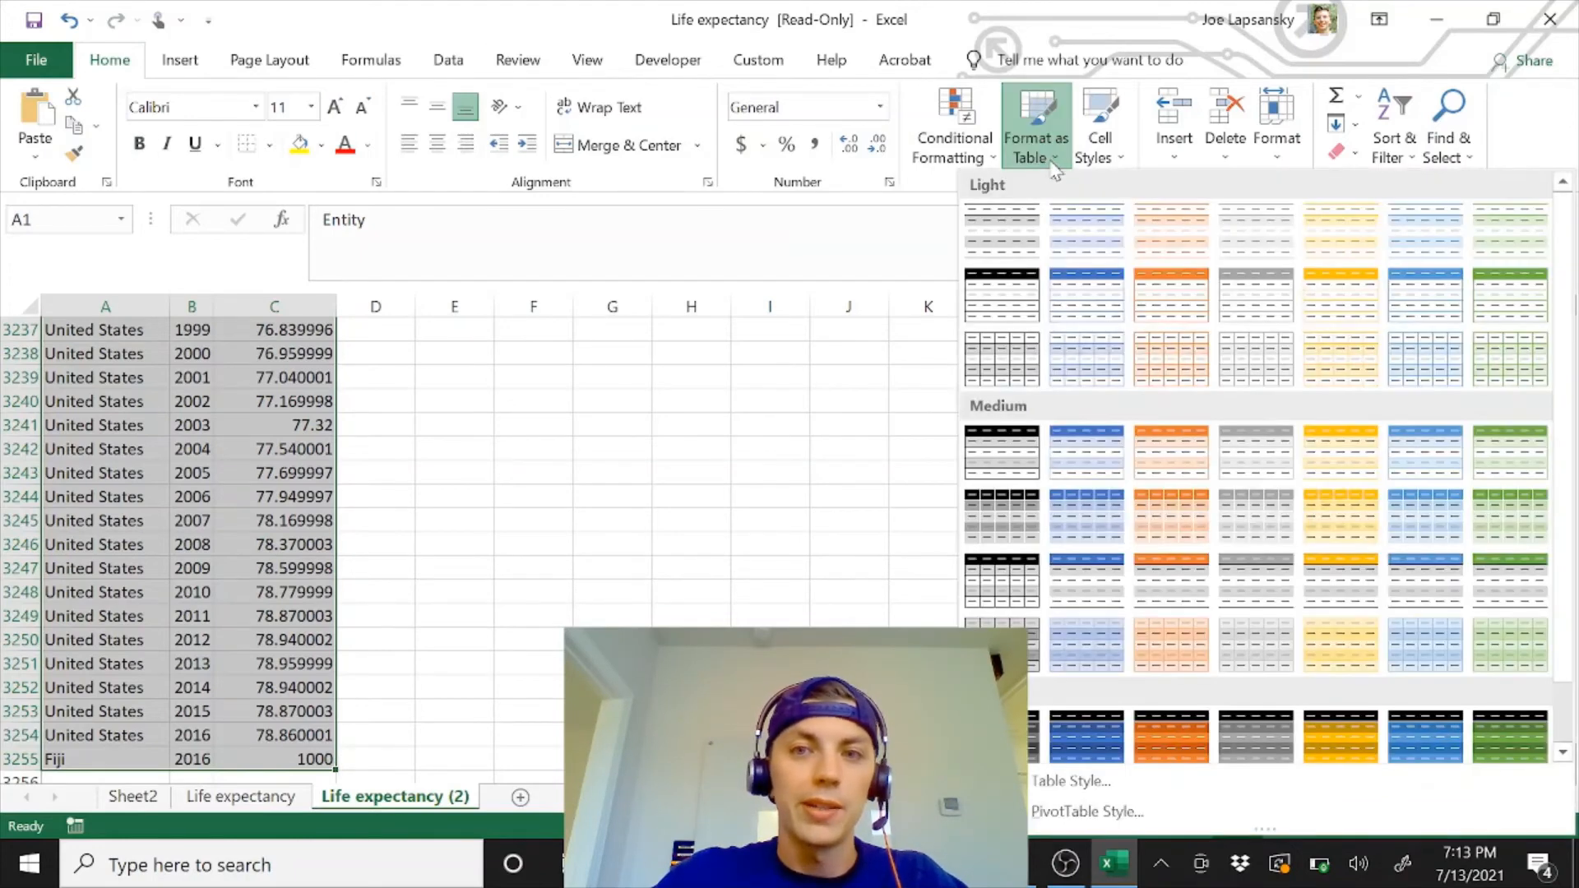
click(1171, 309)
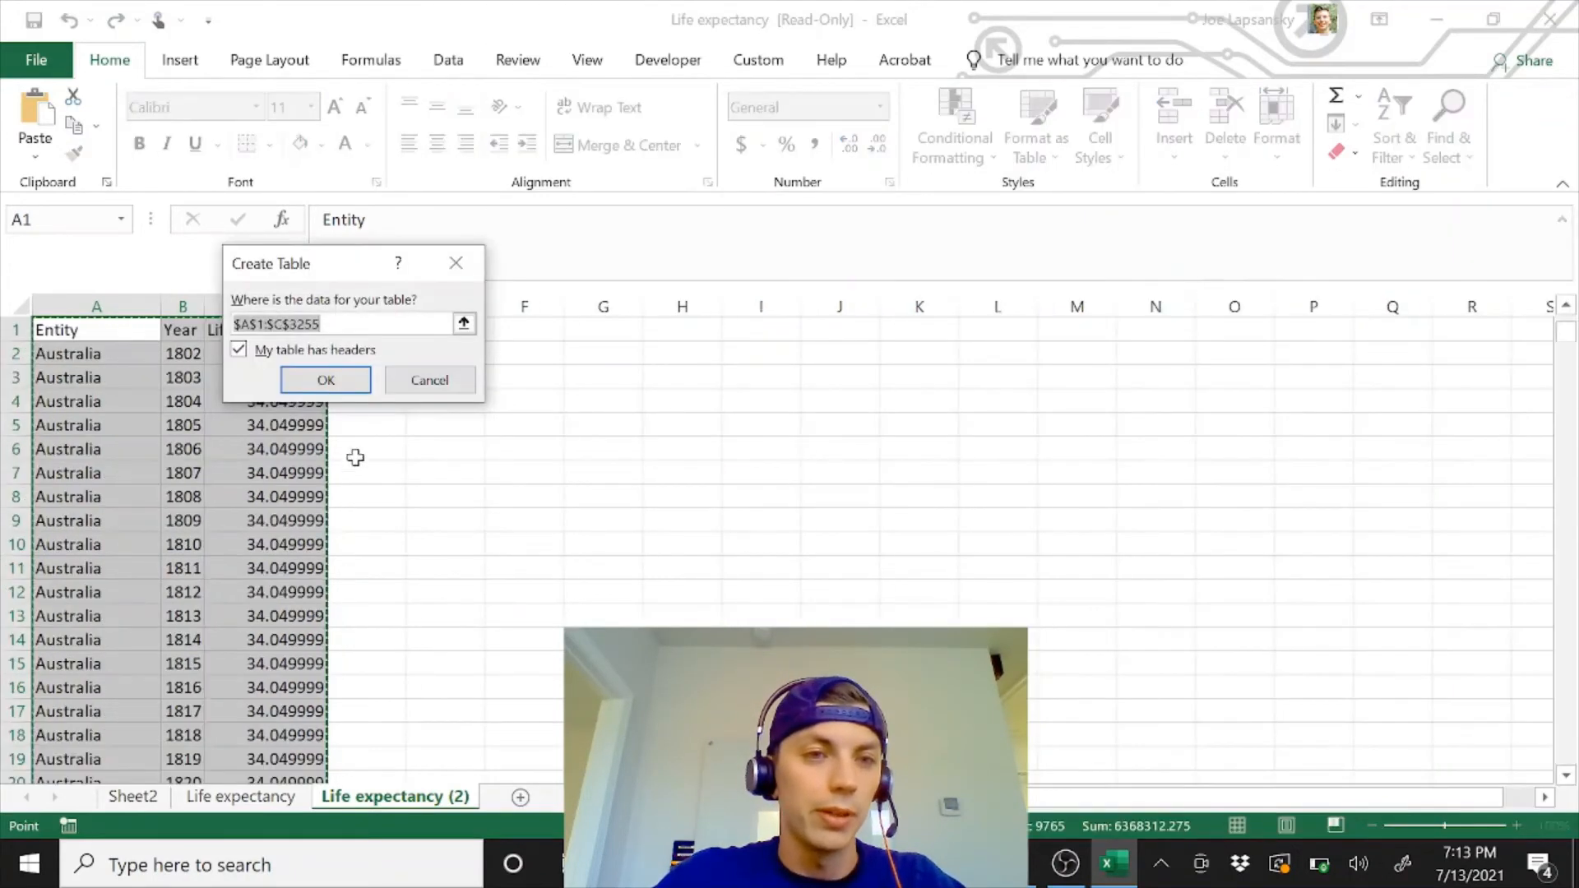
click(331, 381)
click(306, 497)
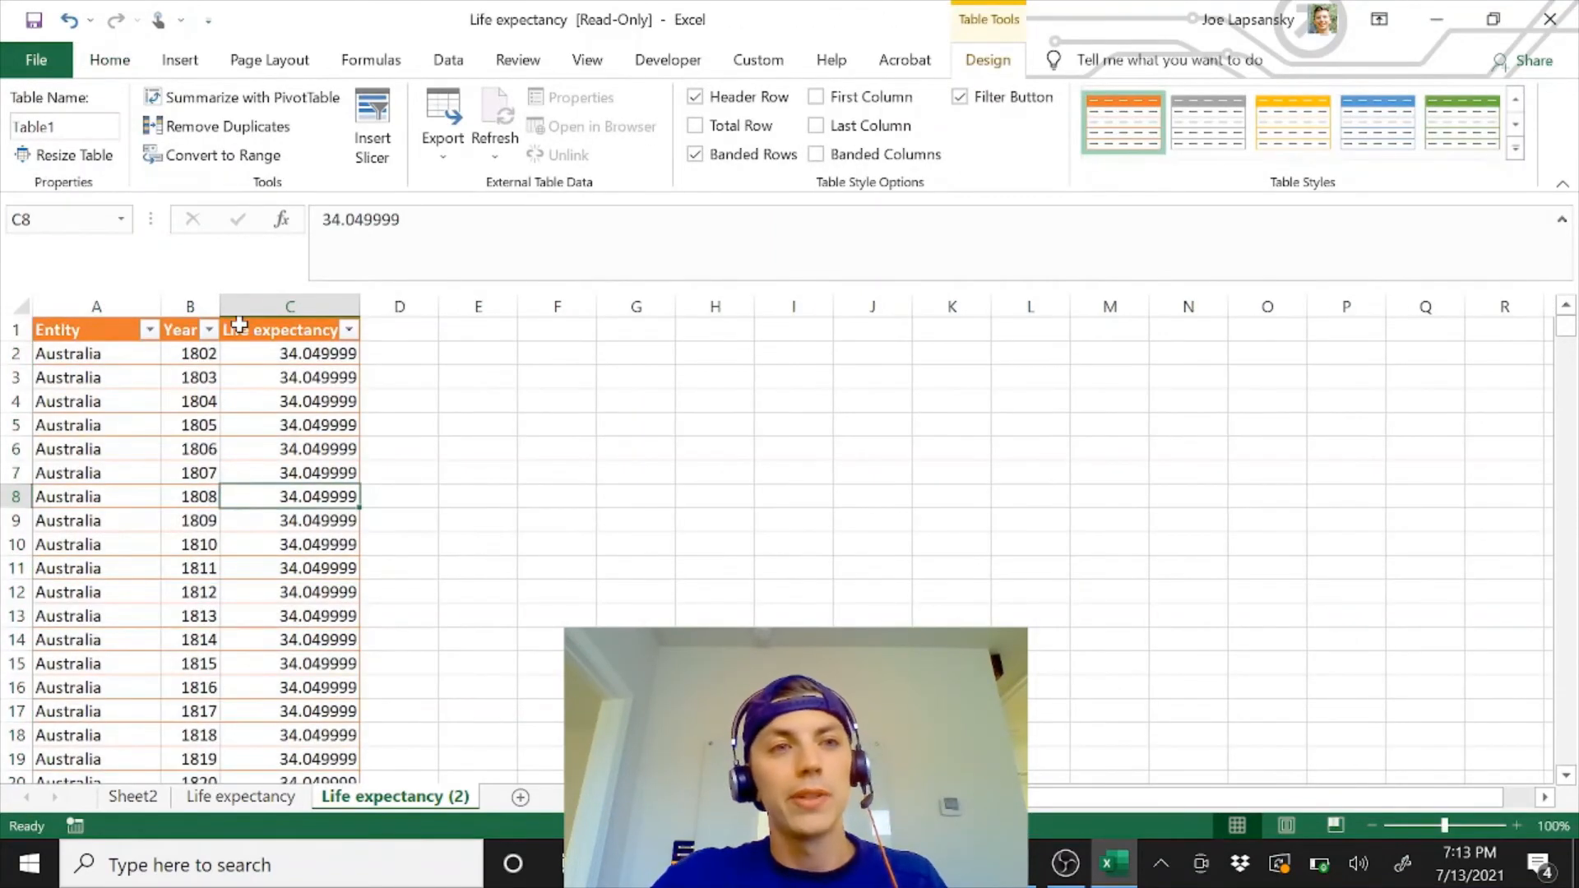
Create a PivotTable from Table1 on a new worksheet, dismissing the low-battery notice
click(180, 61)
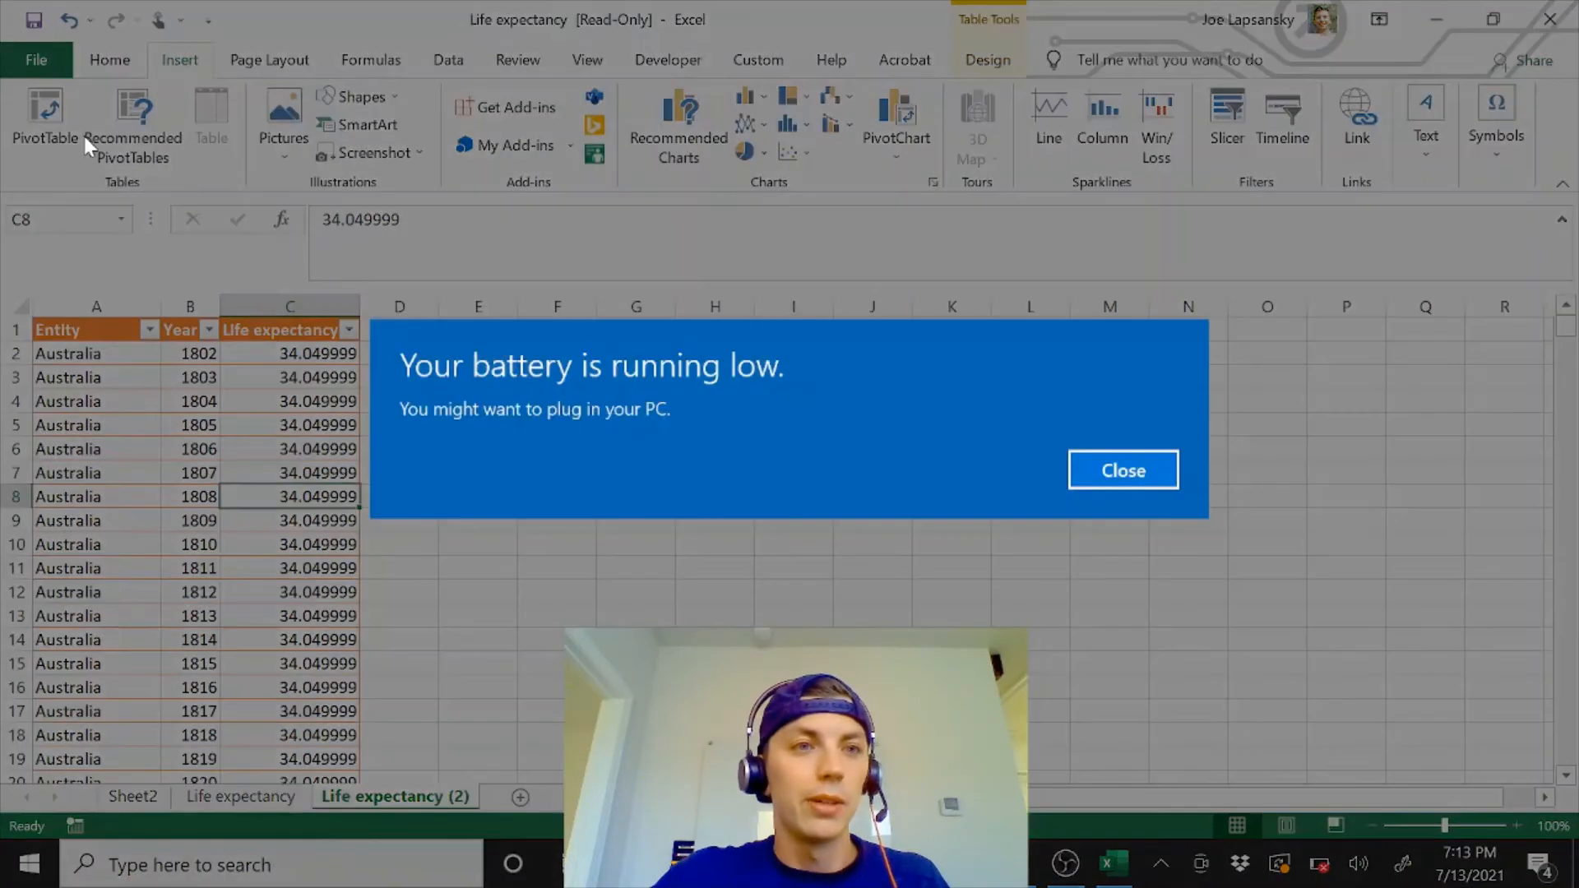
click(1126, 472)
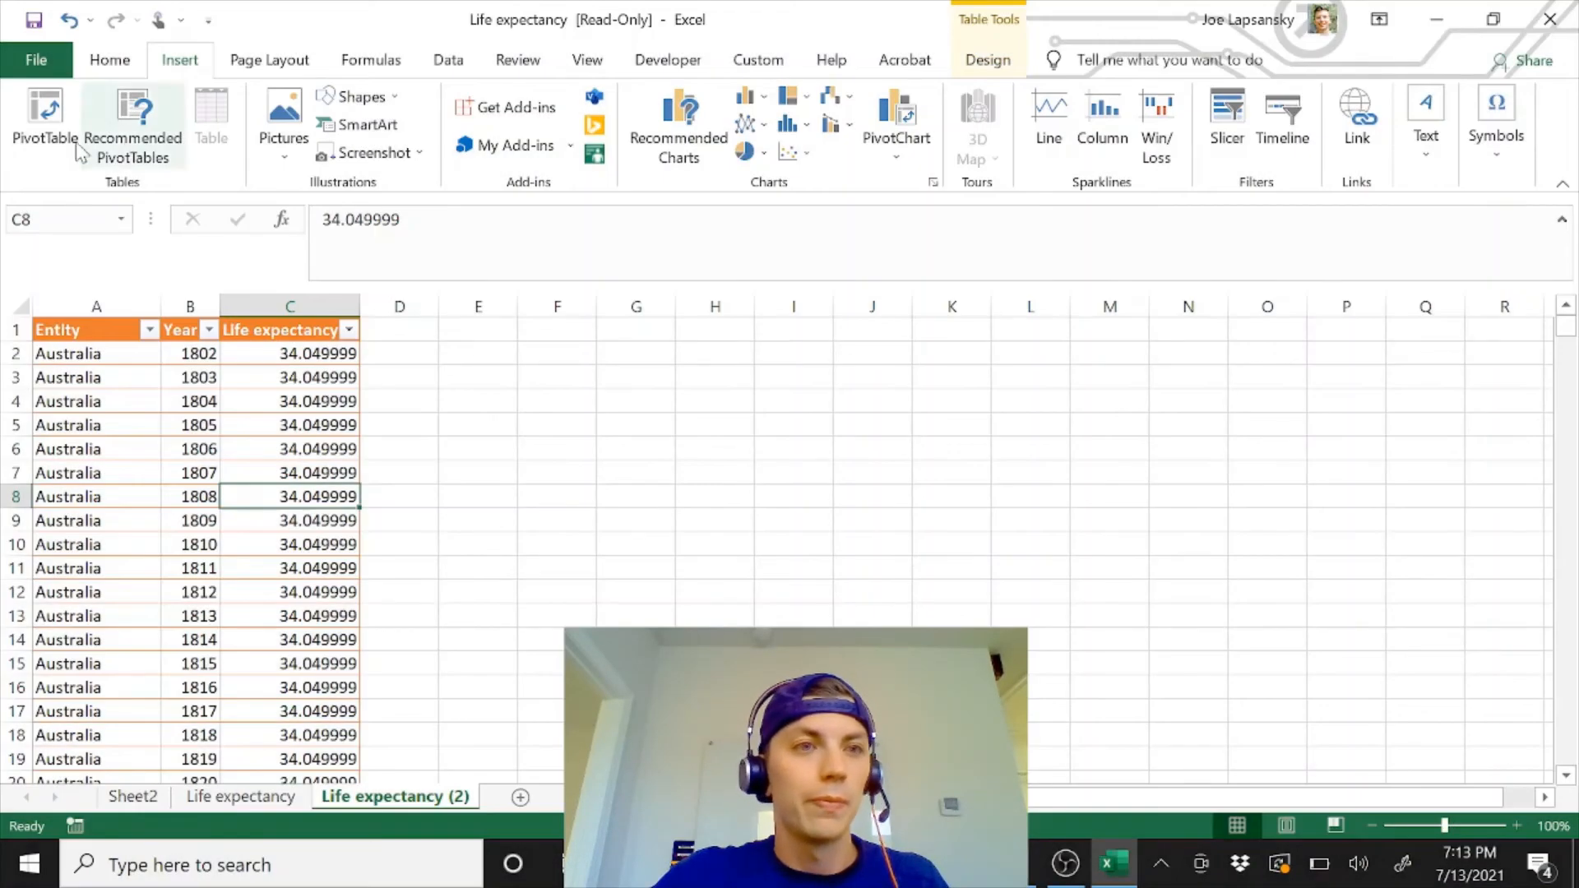
click(46, 123)
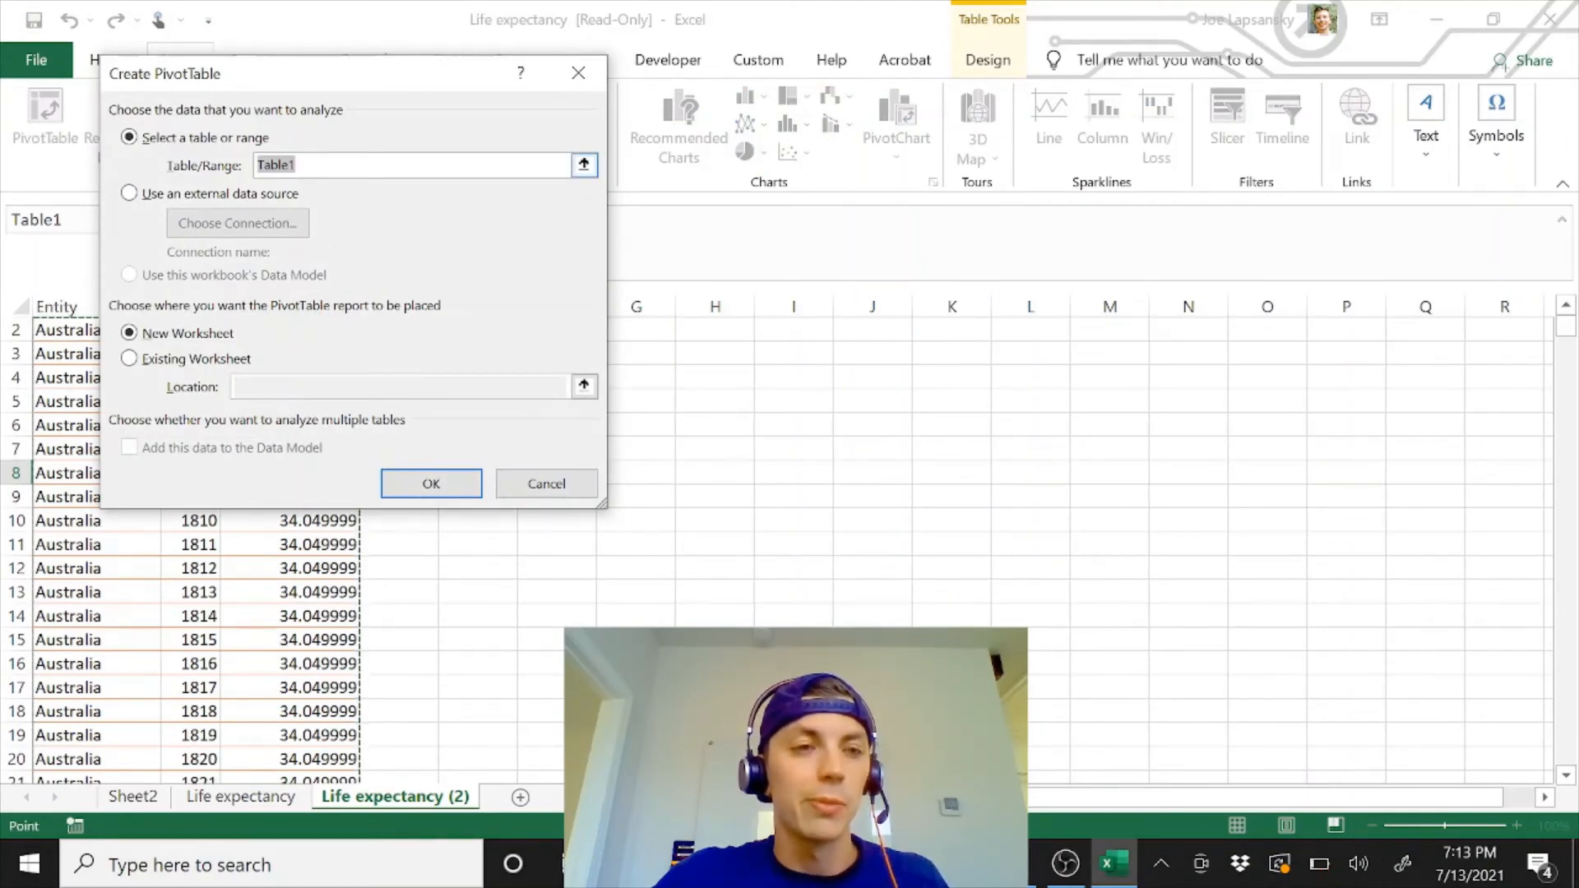
click(415, 495)
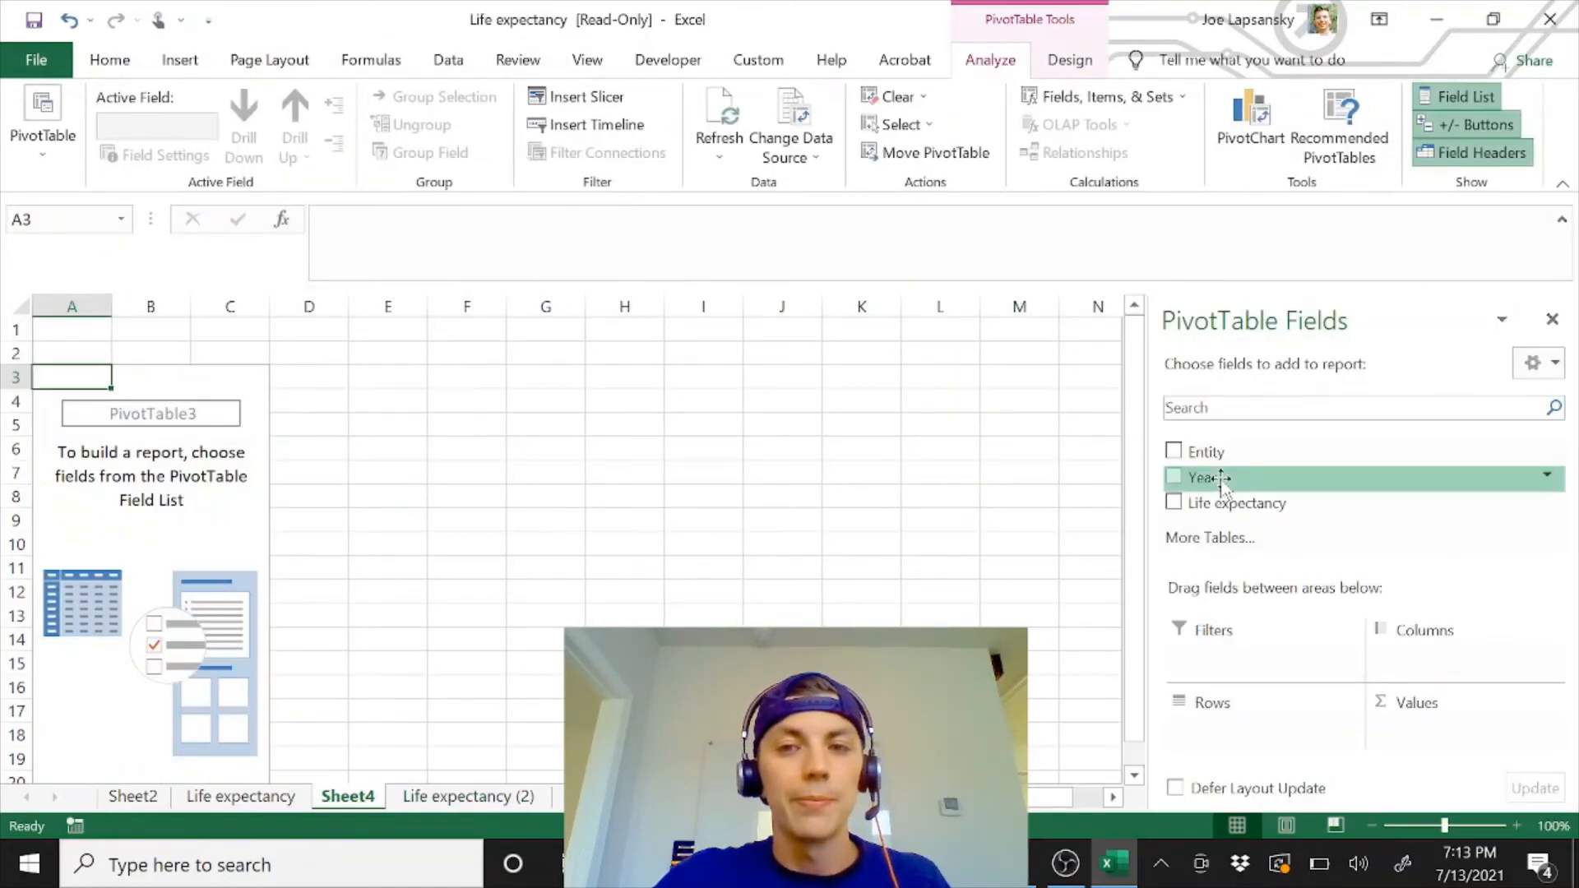
Lay out the new PivotTable with Year as the filter, Entity as rows and Life expectancy as values
drag(1223, 485, 1225, 660)
drag(1176, 458, 1253, 764)
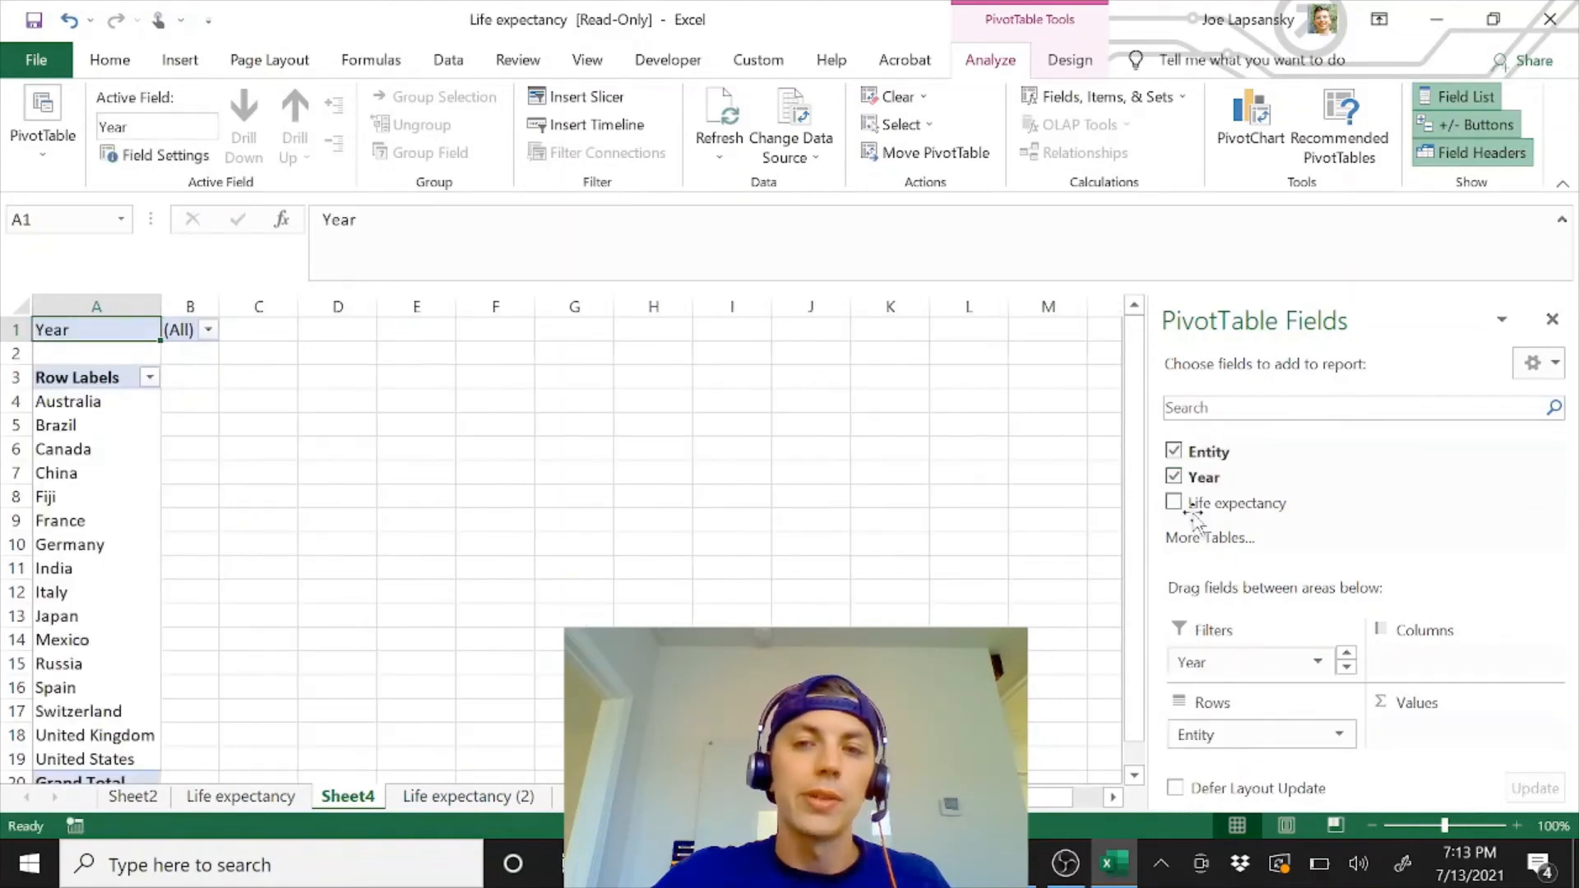
drag(1192, 503, 1386, 708)
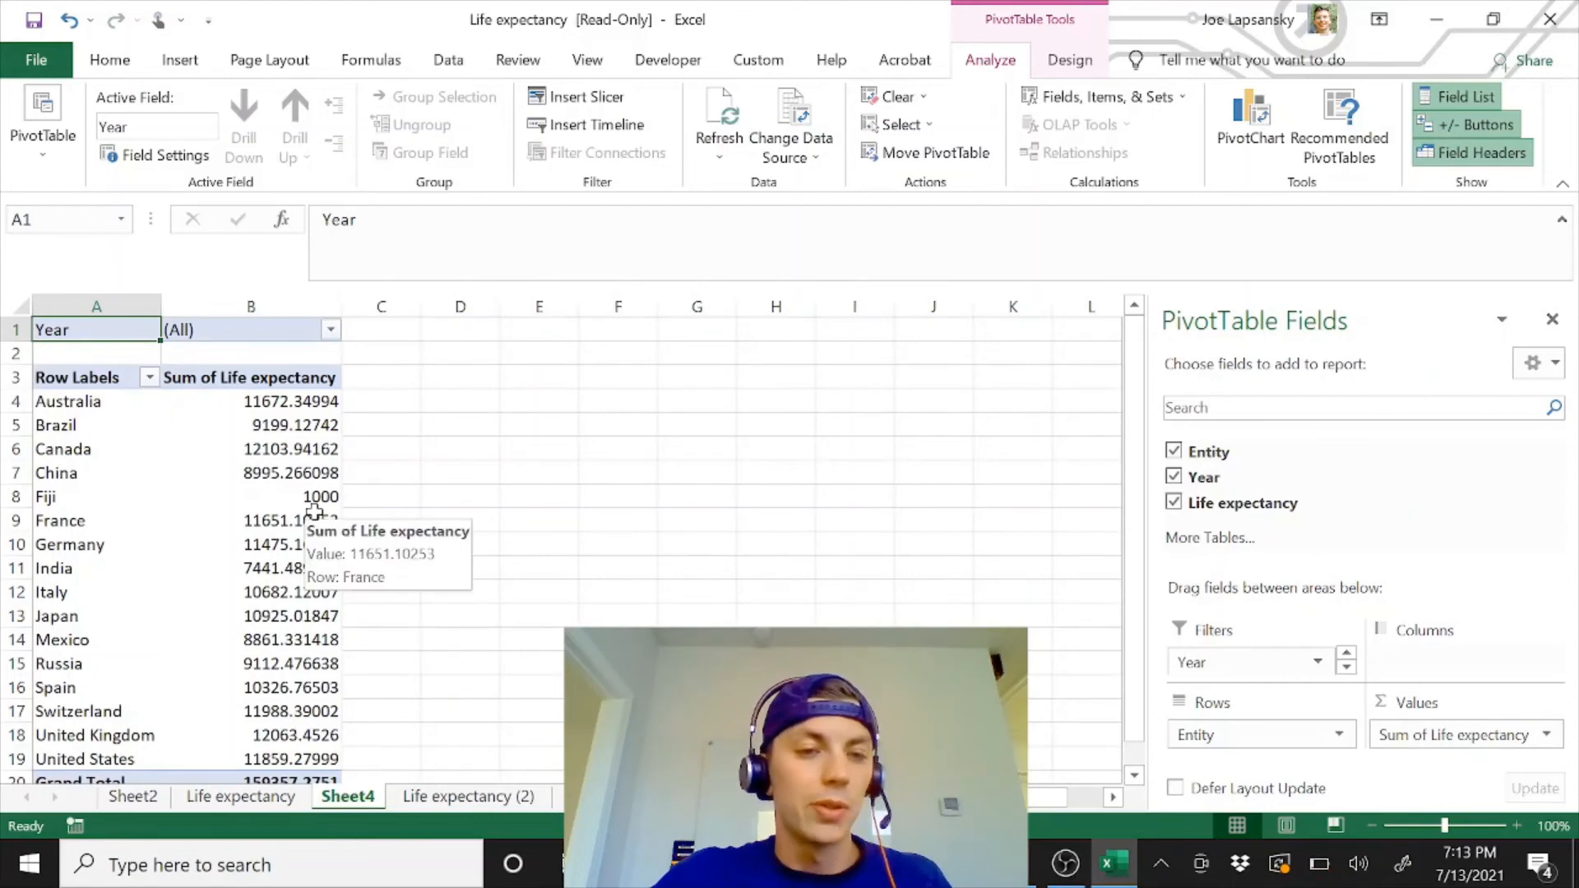
Append a row to the end of the table on Life expectancy (2) with Entity Fiji, Year 2015 and Life expectancy 2000
click(428, 809)
click(278, 613)
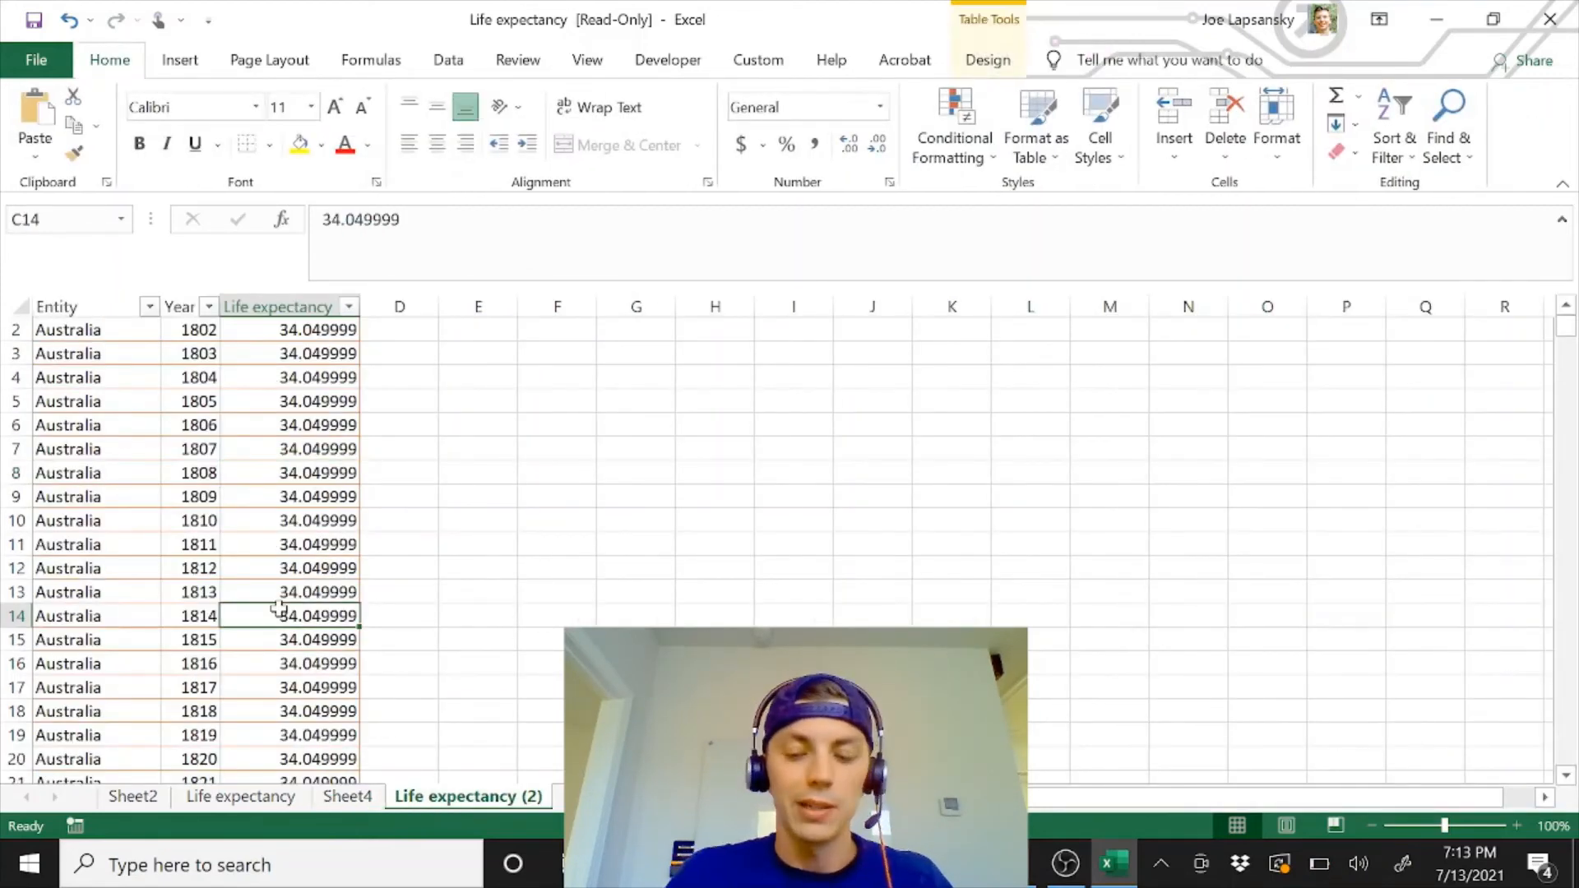
key(ctrl+shift+Down)
click(84, 754)
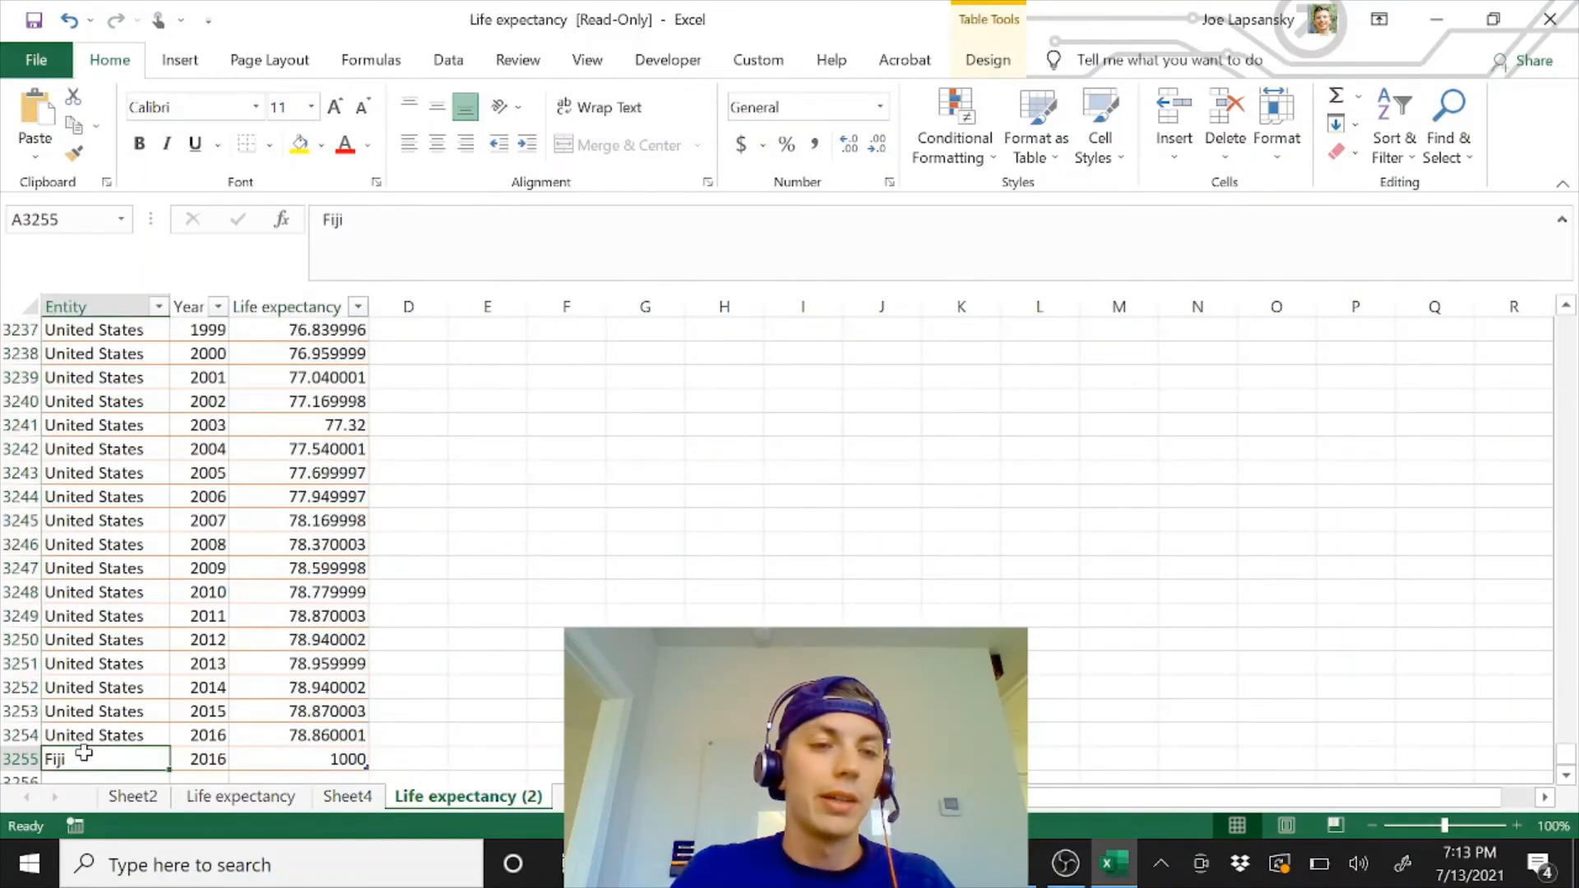
key(Down)
text(Fiji)
key(Tab)
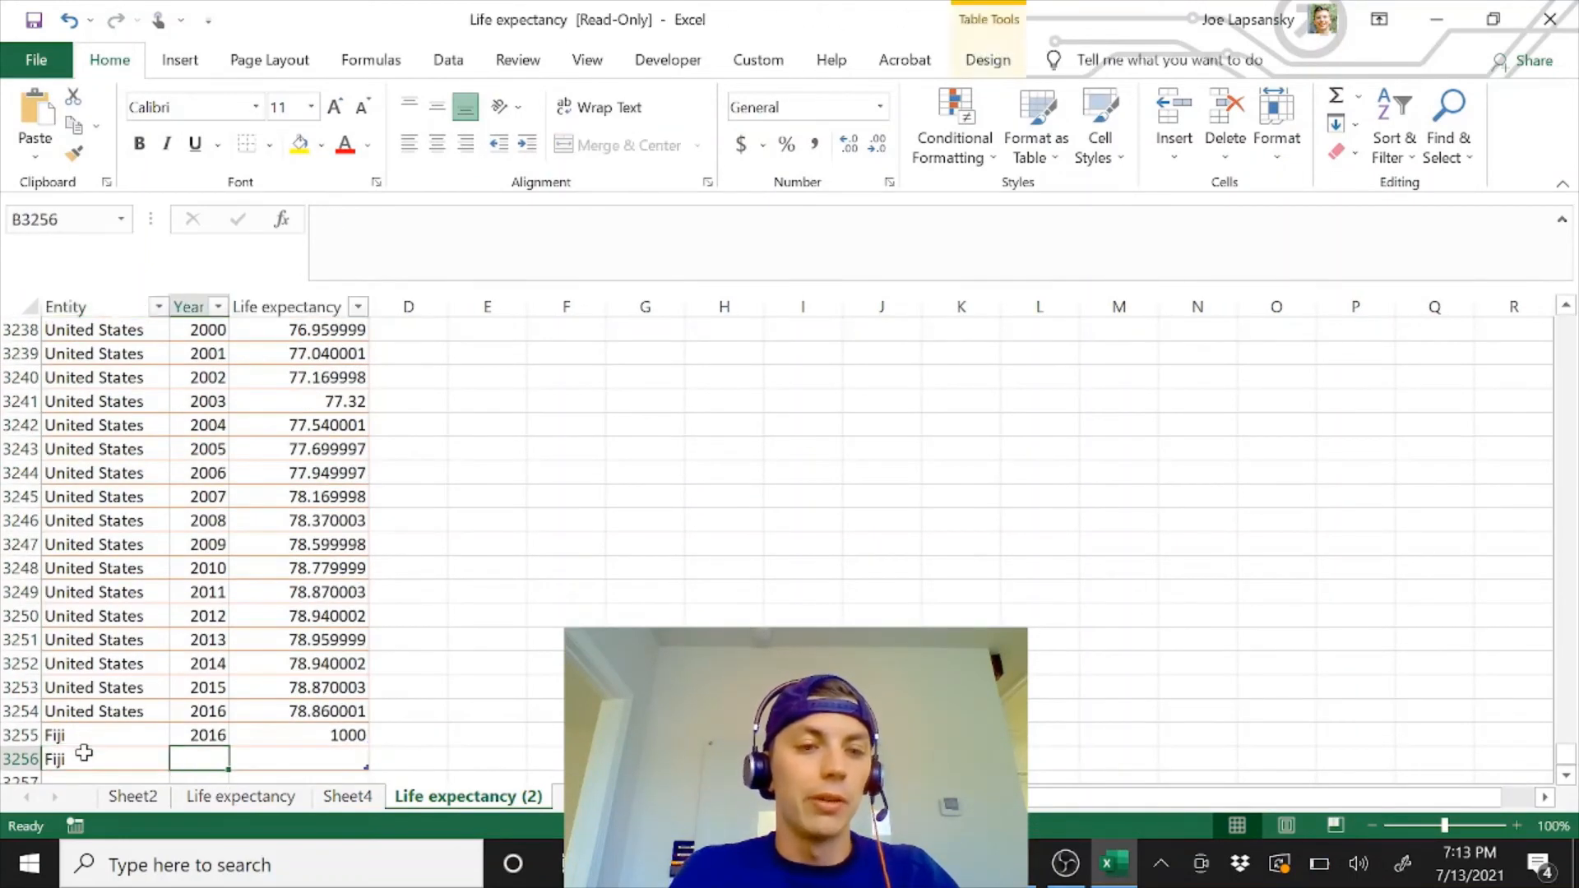
text(2015)
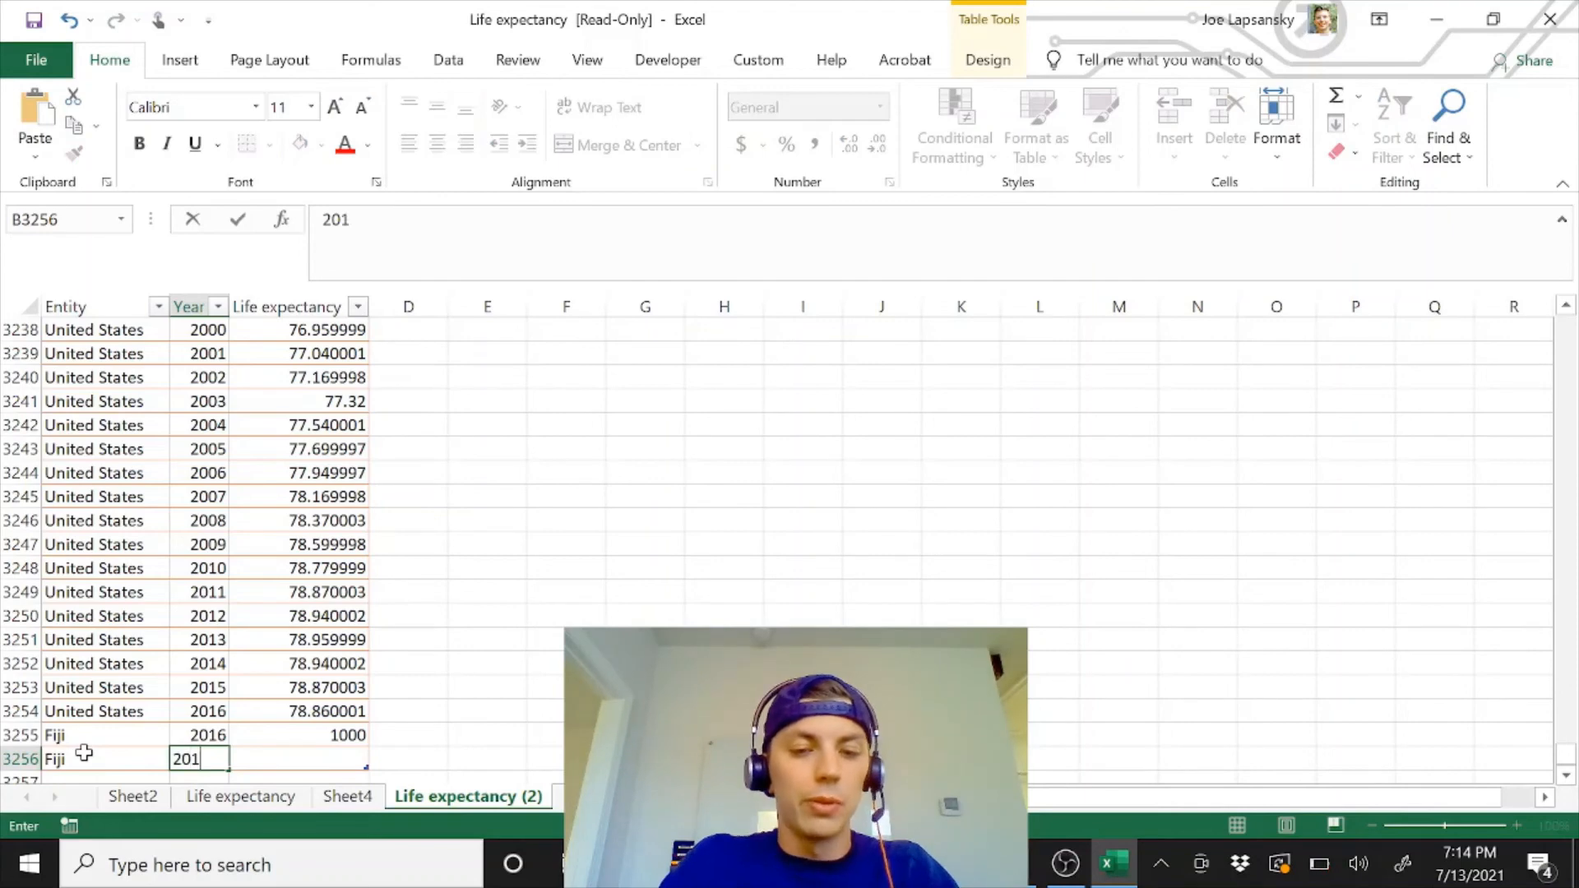
key(Tab)
text(2000)
key(Return)
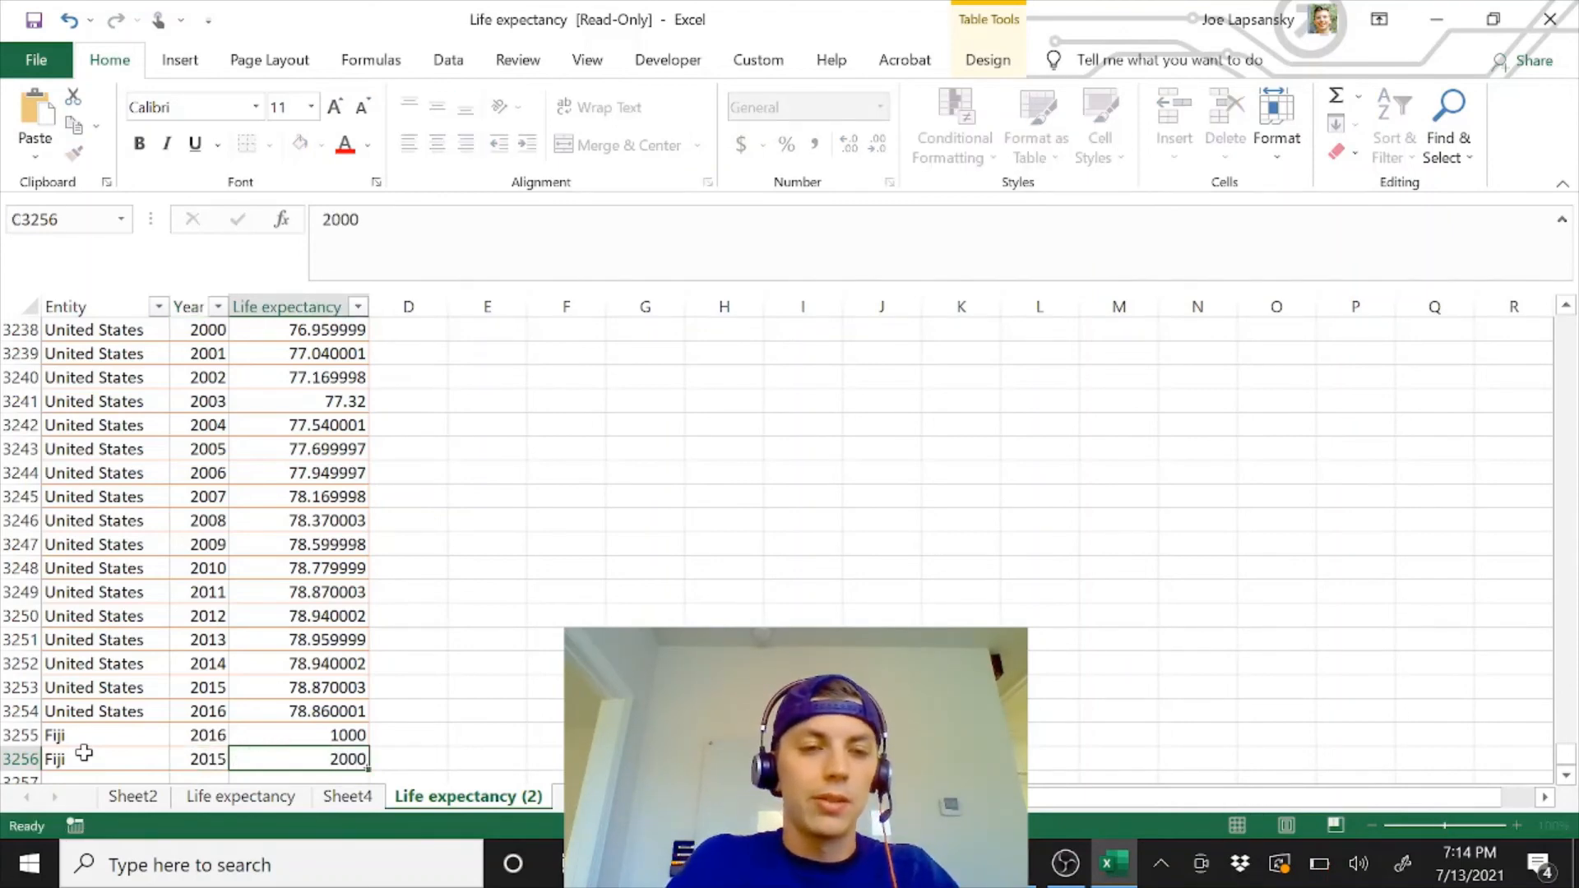
Refresh the PivotTable on Sheet4 so it includes the row newly added to the table
click(347, 796)
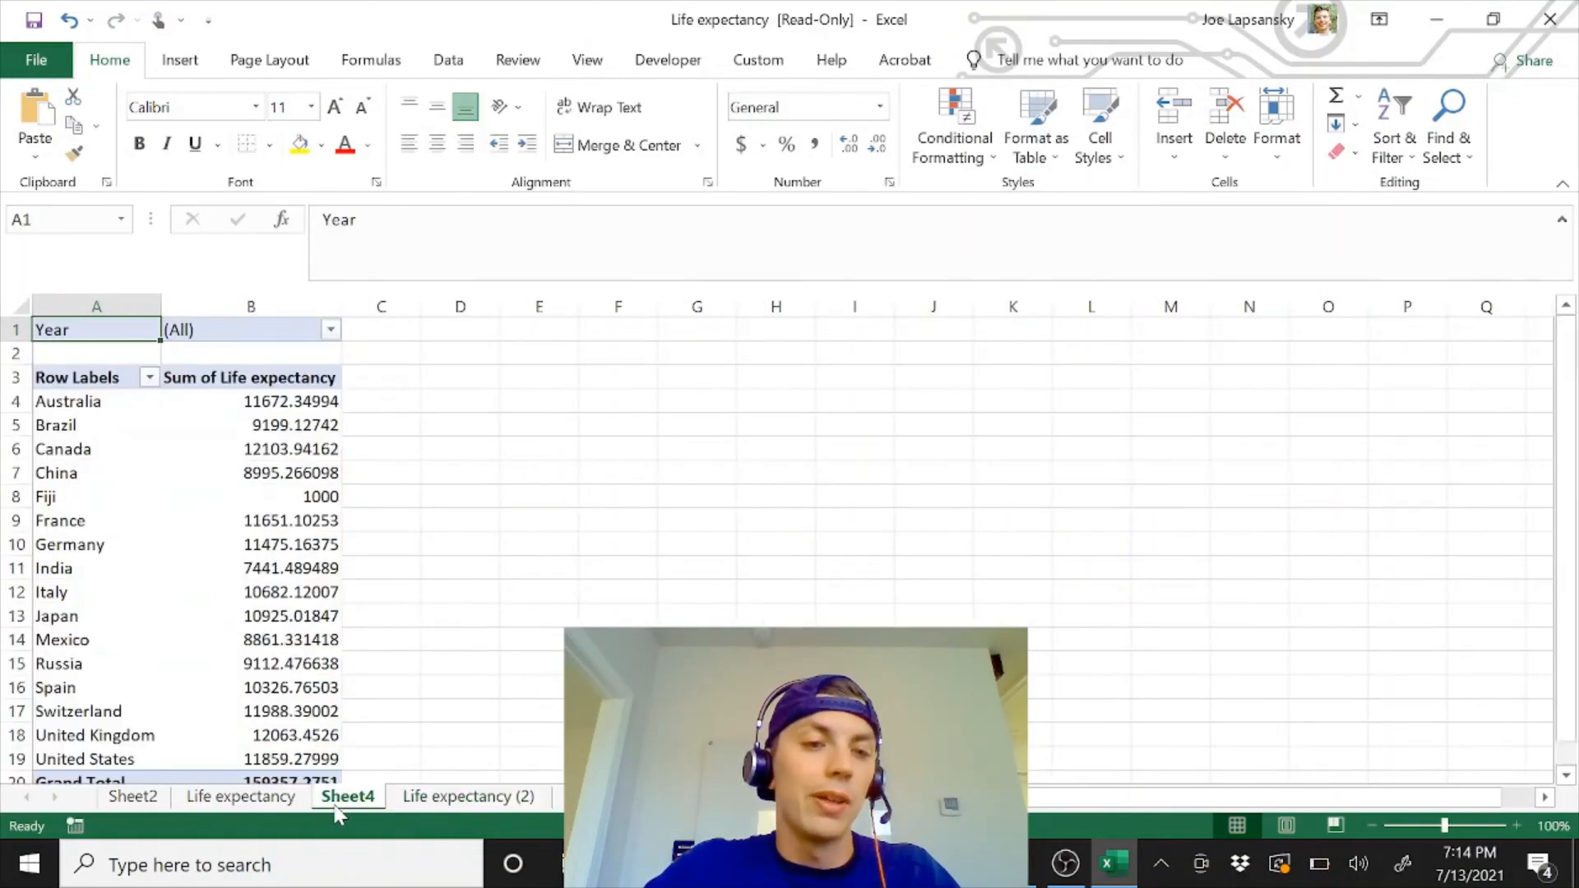
right_click(261, 498)
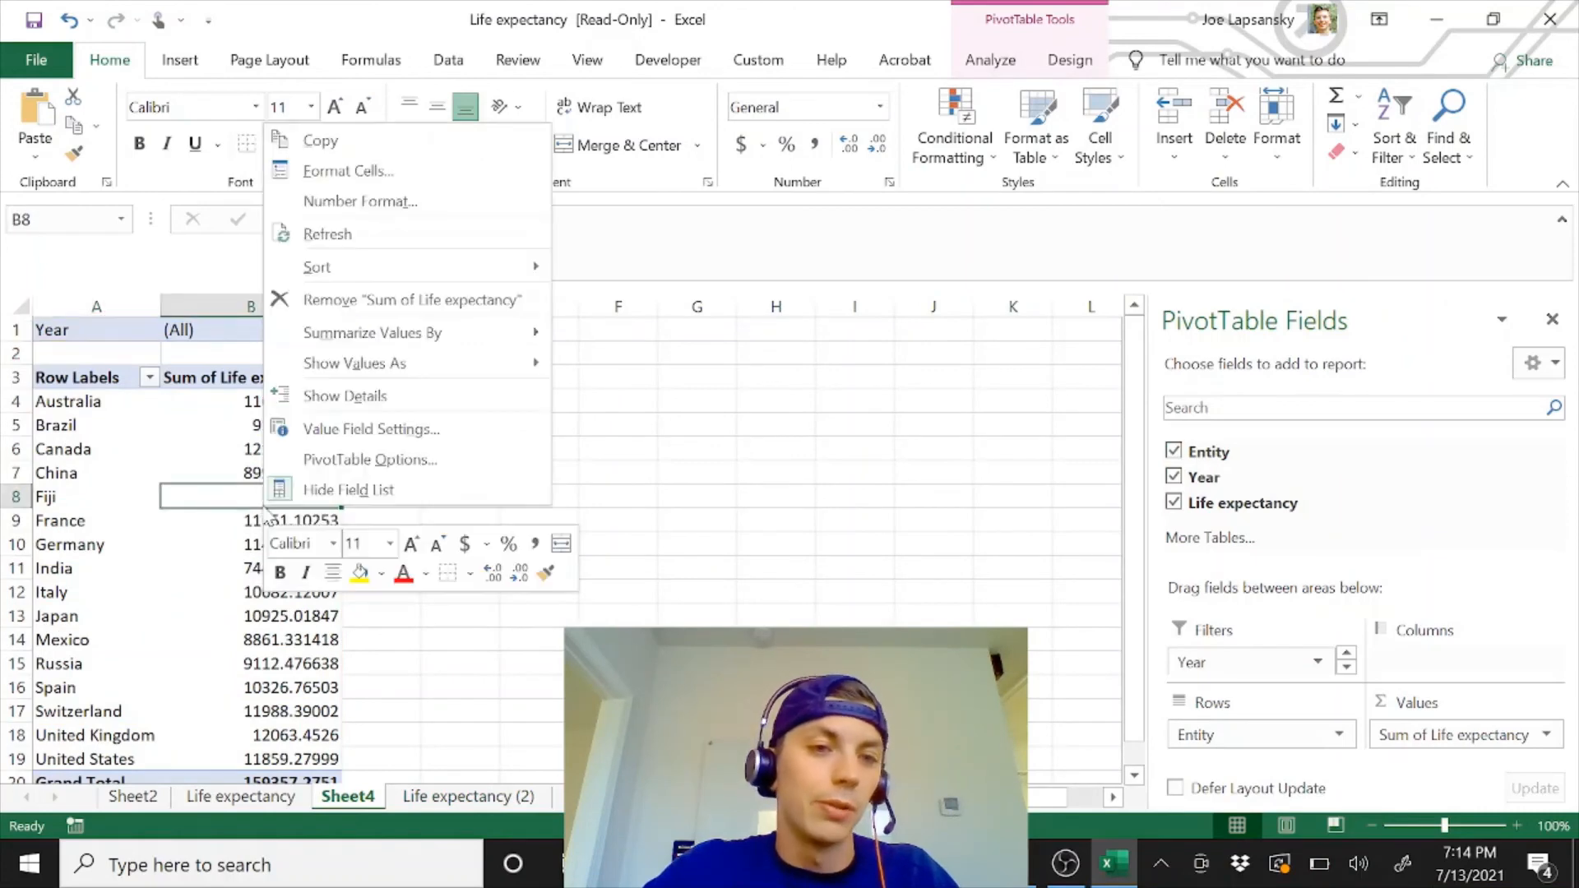
click(347, 237)
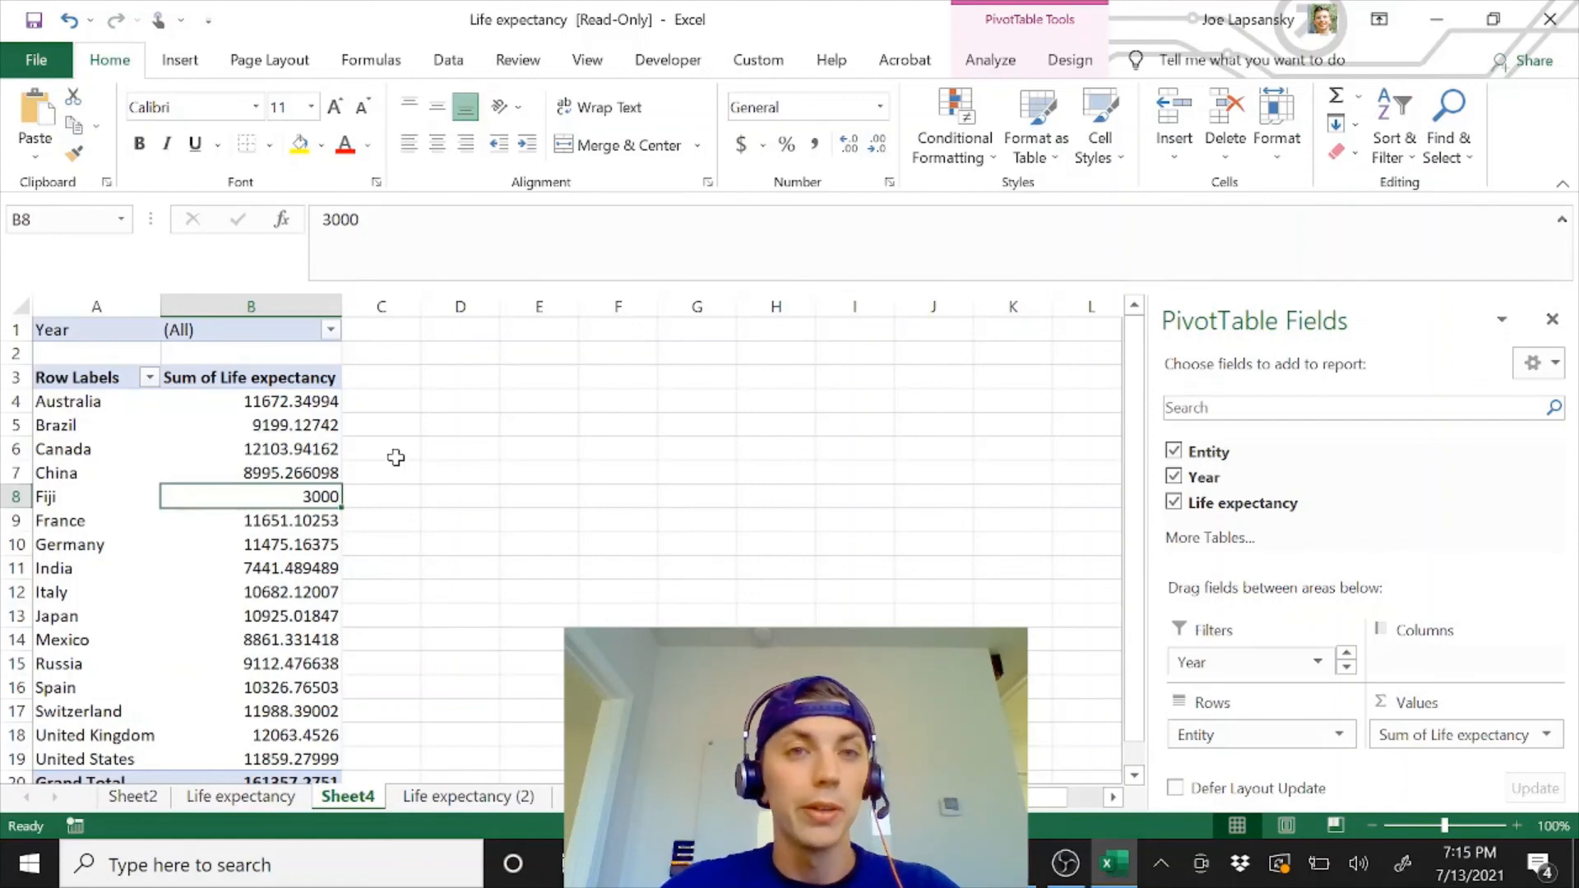
Start saving the workbook as a new file, with the Desktop folder as its location
click(37, 59)
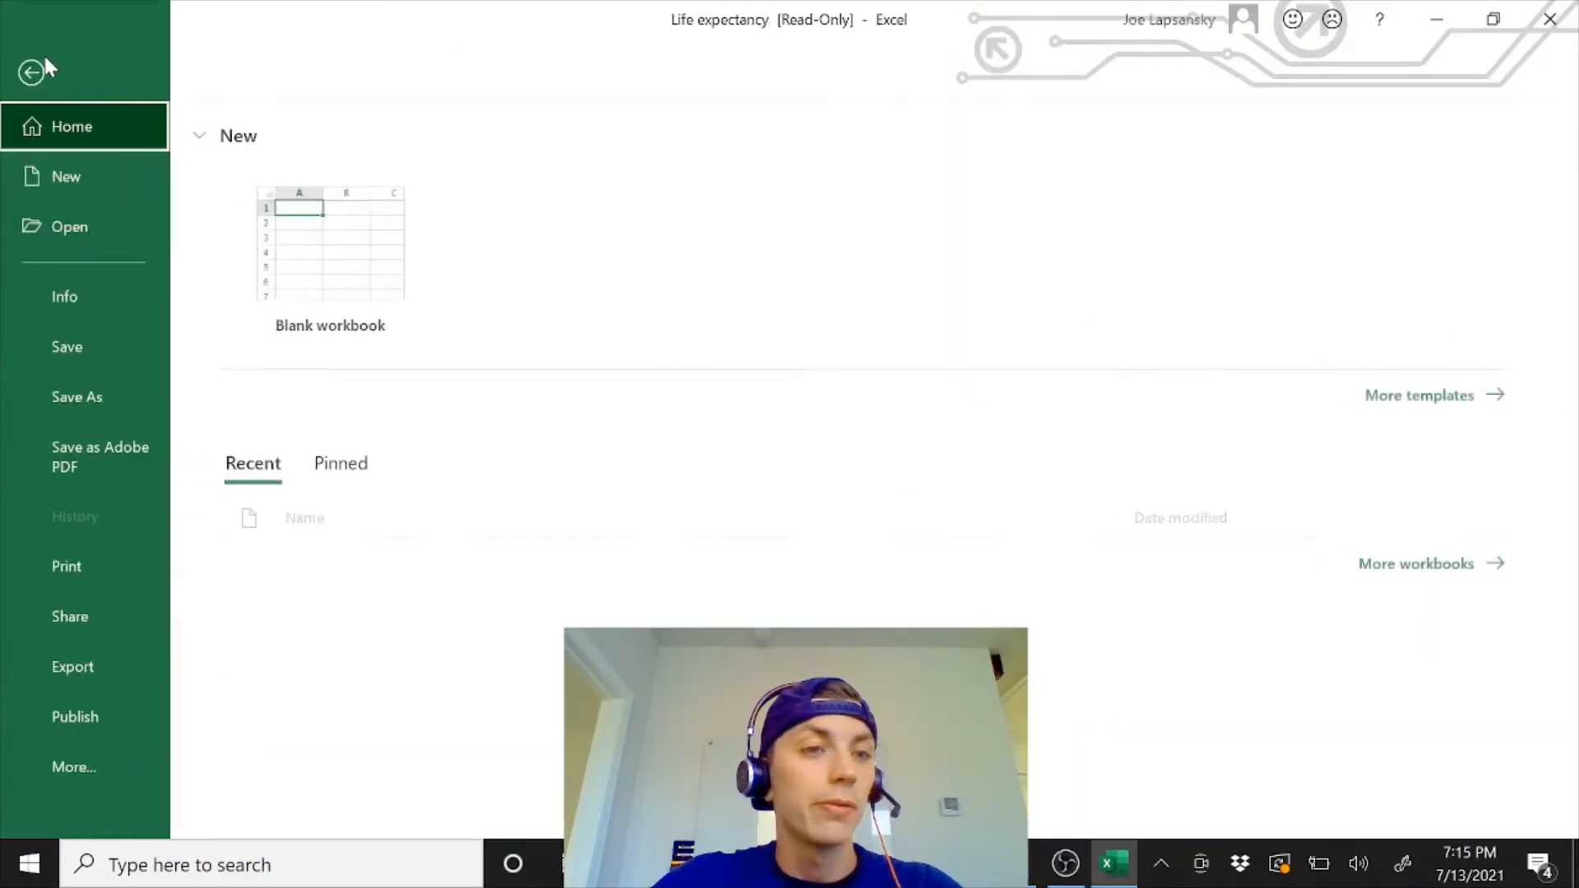
click(80, 403)
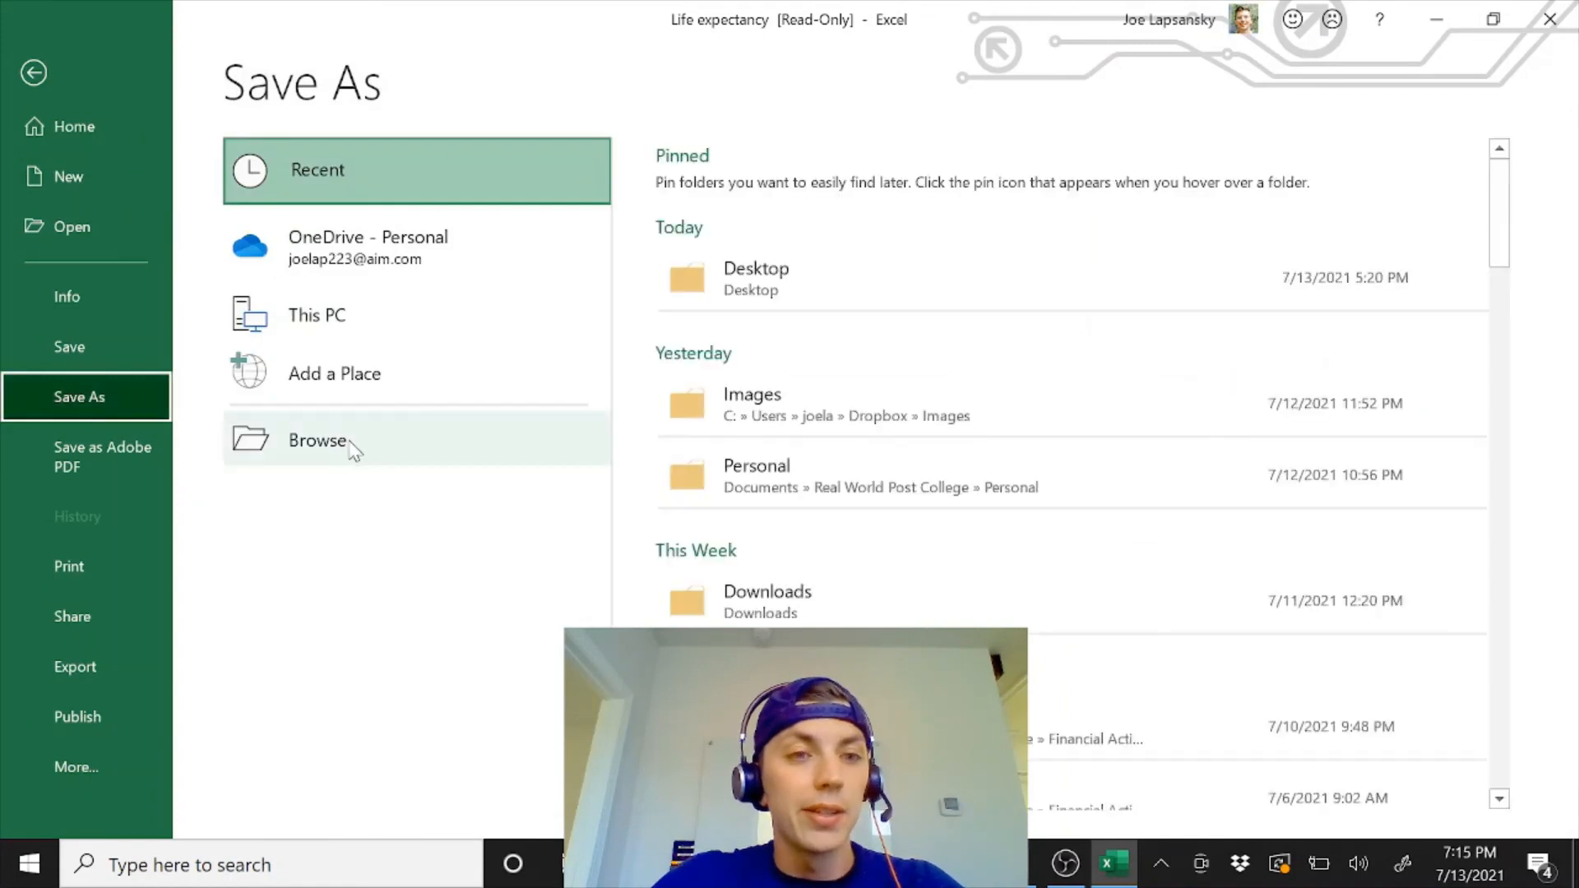
click(349, 439)
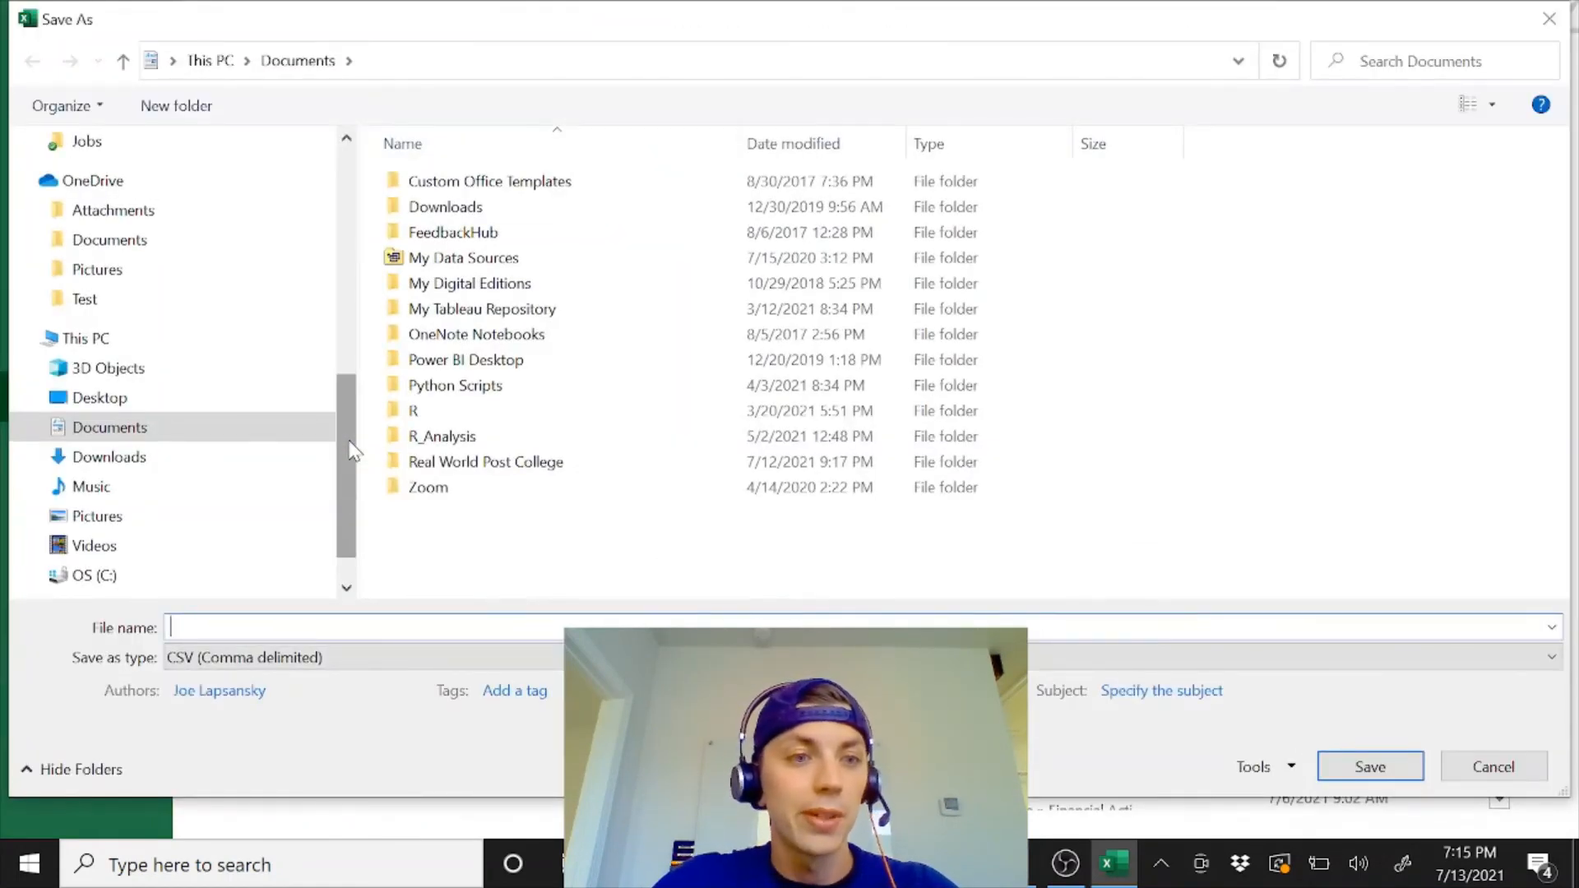
scroll(210, 459, down, 2)
scroll(210, 458, up, 2)
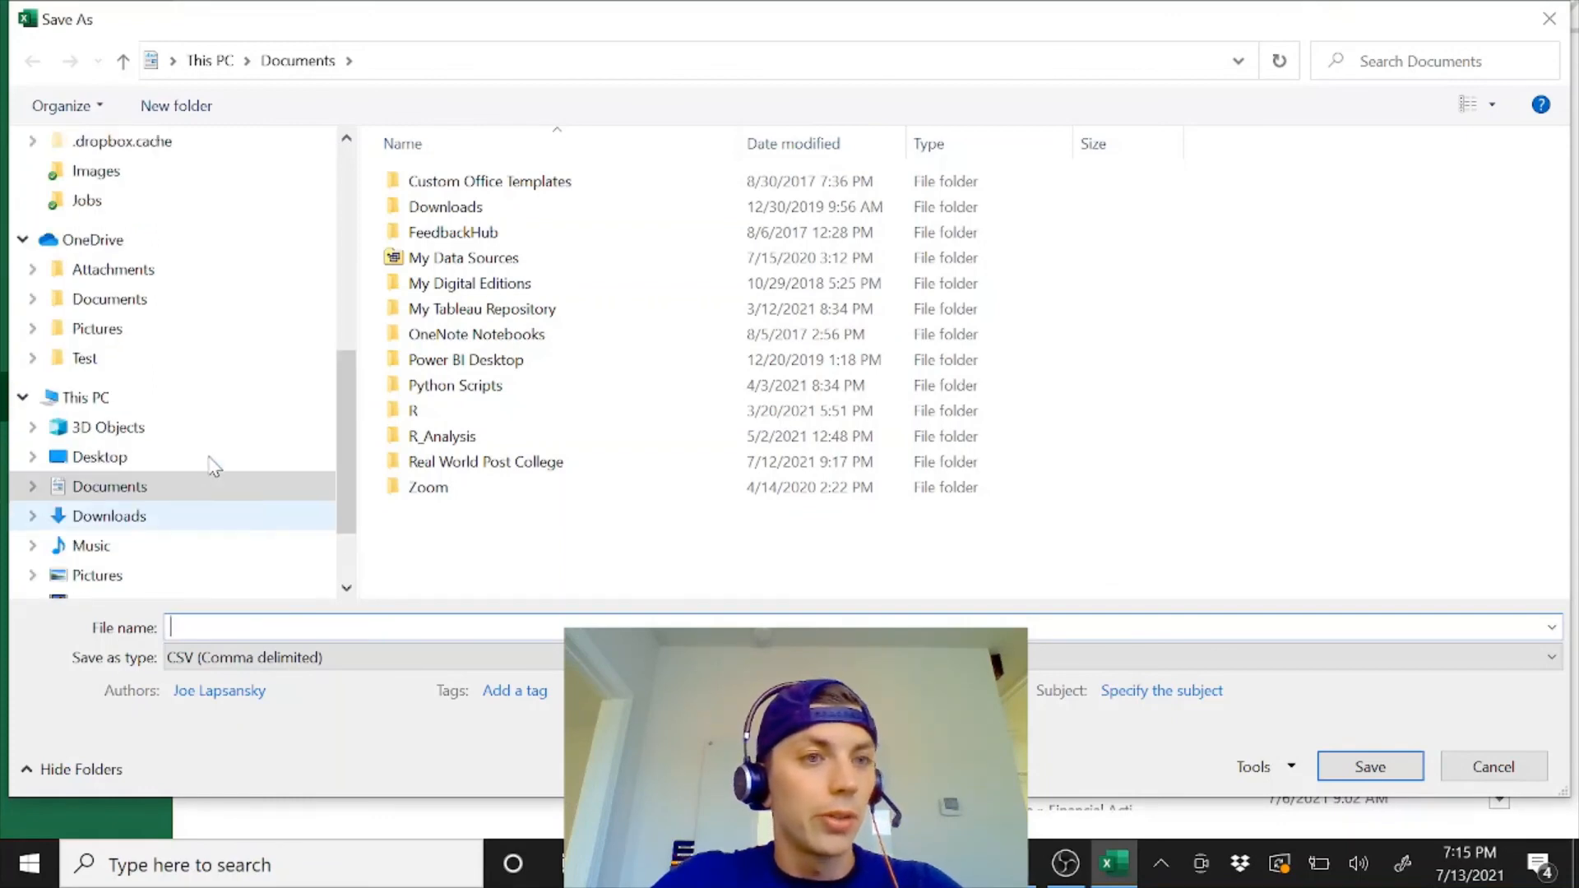
scroll(213, 465, up, 2)
scroll(202, 535, down, 1)
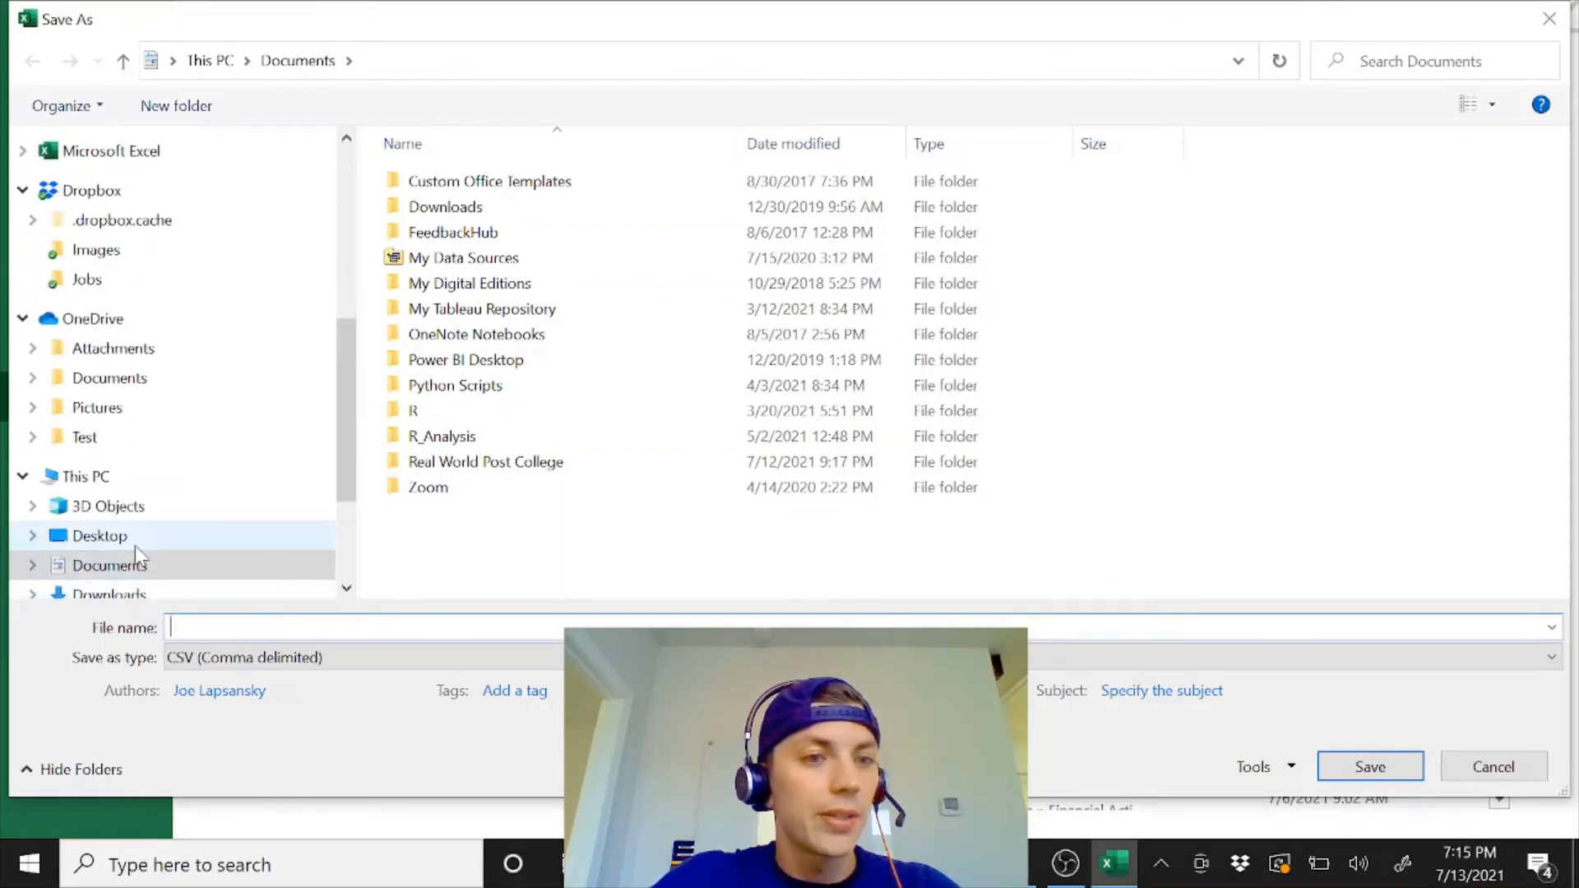
click(158, 535)
Set the file type to Excel Workbook and save the file under the name dsbb1
click(241, 657)
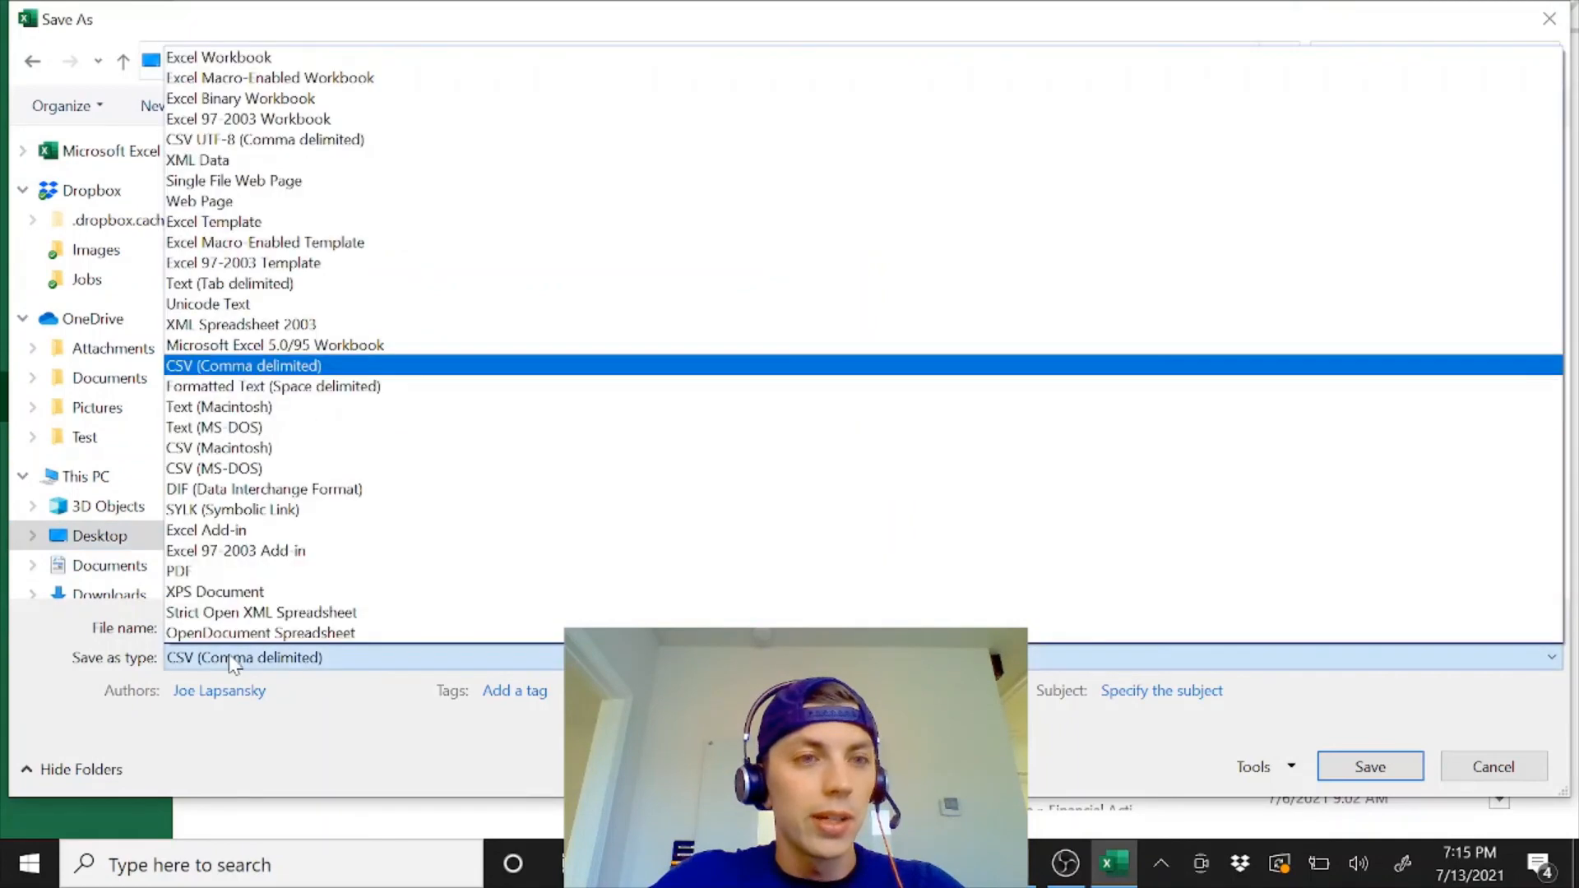
click(250, 57)
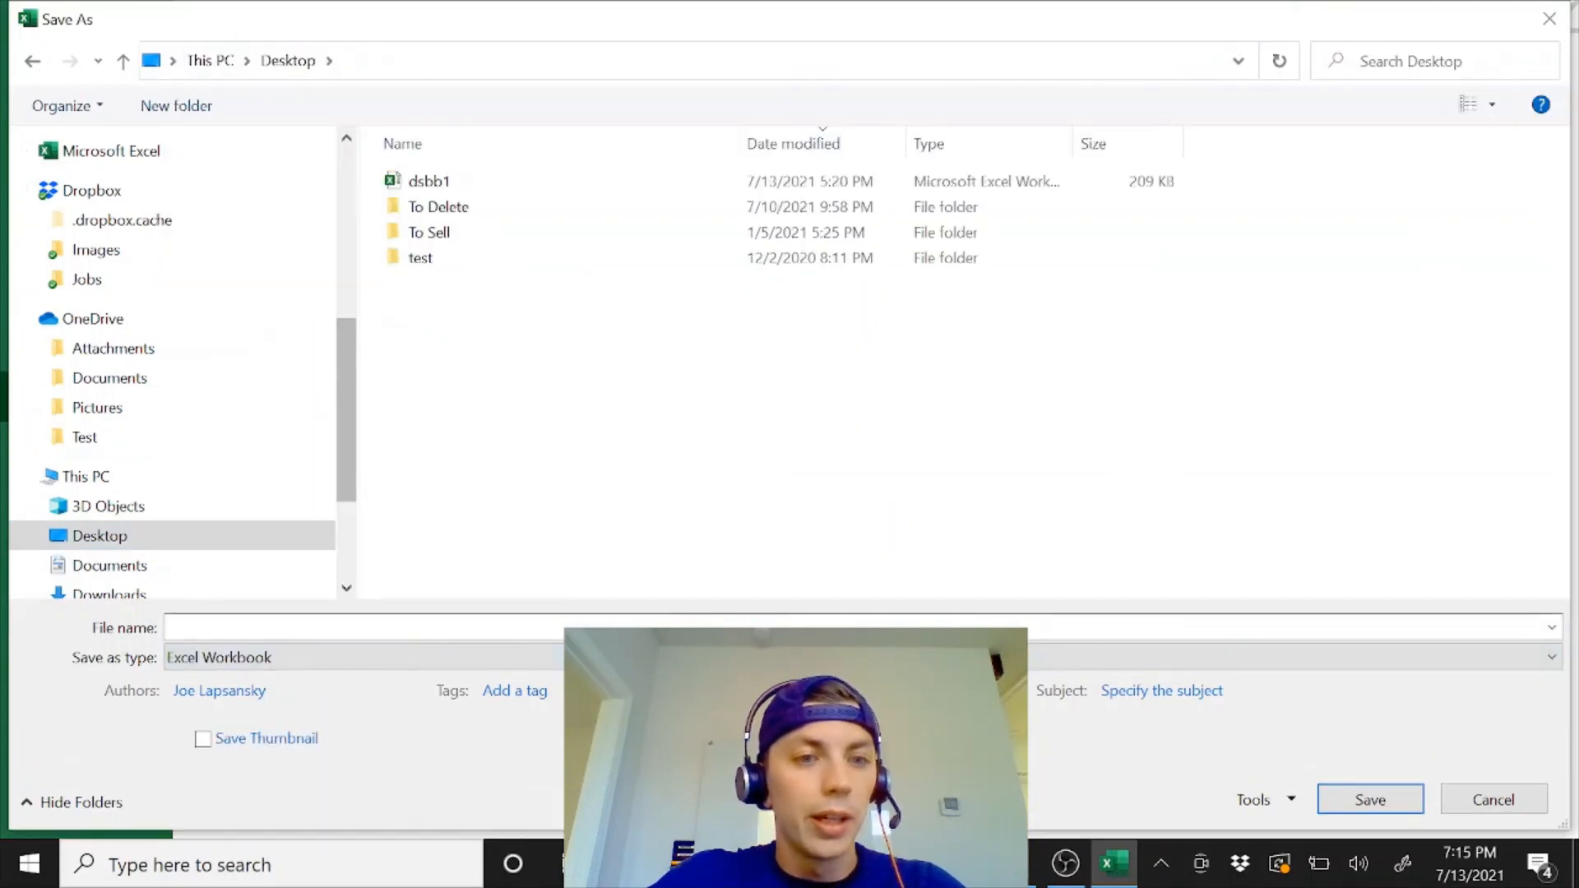
click(360, 627)
text(dsbb)
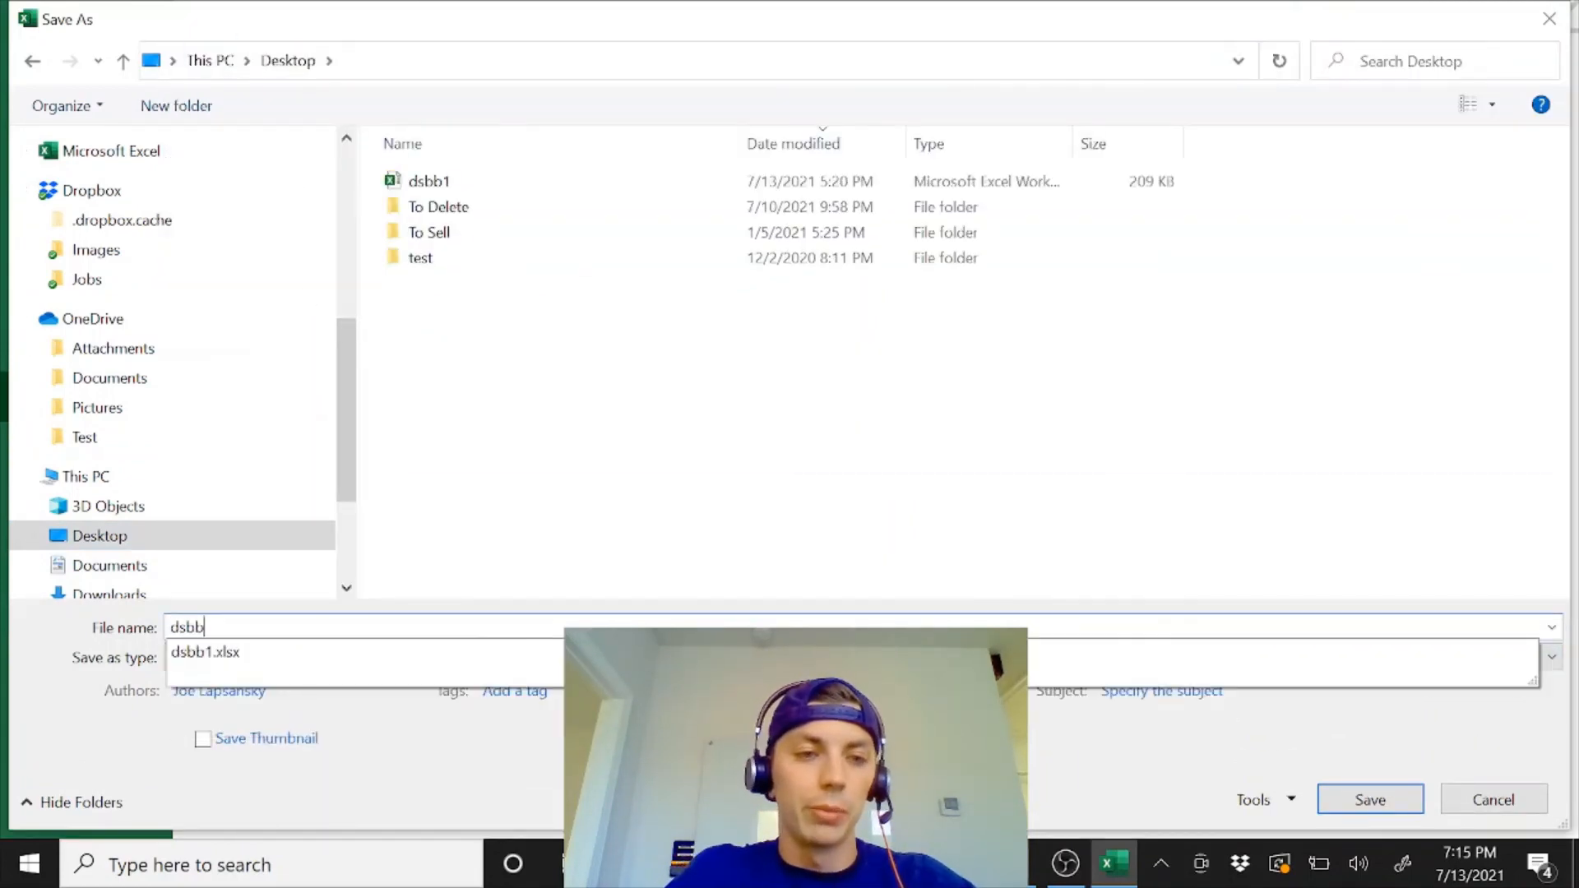
text(1)
click(1367, 802)
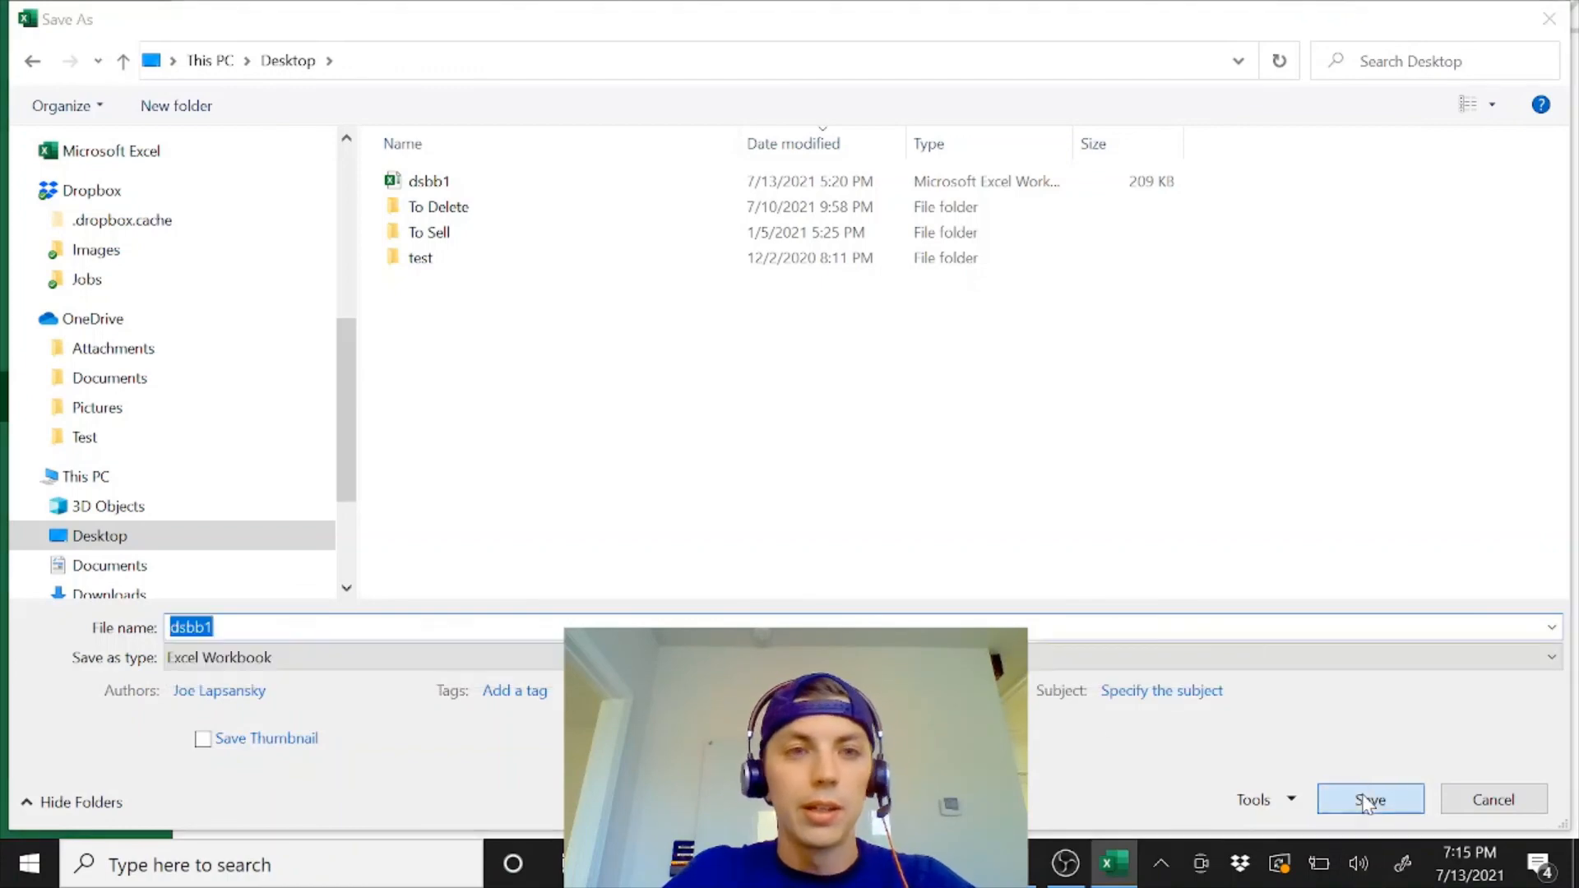